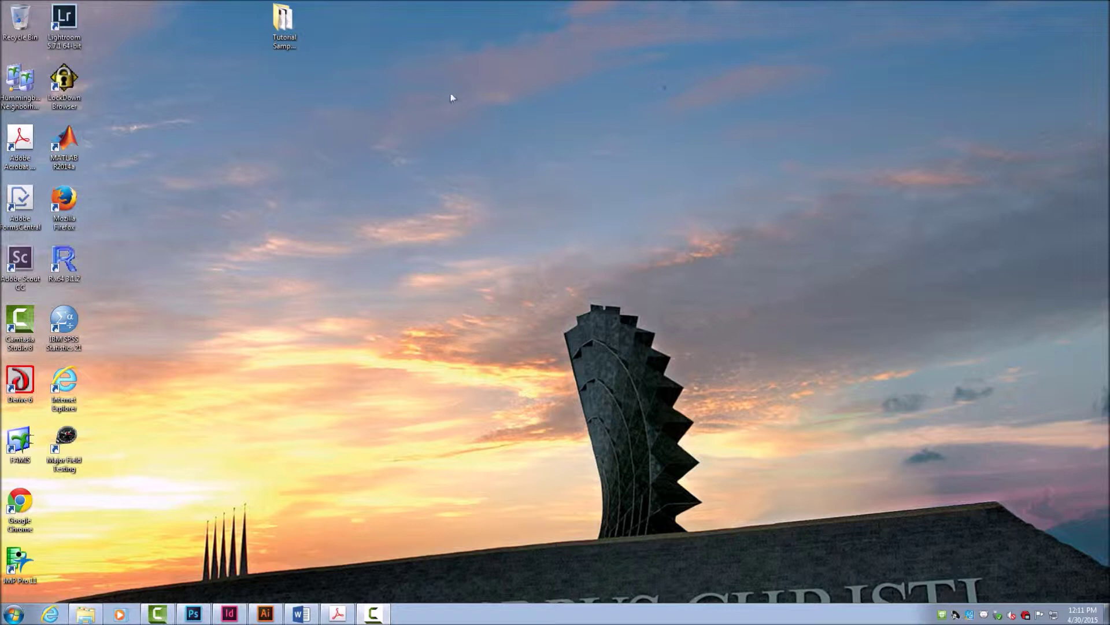
# - View the files in the Tutorial Sample Folder on the desktop and close the folder
pyautogui.doubleClick(285, 26)
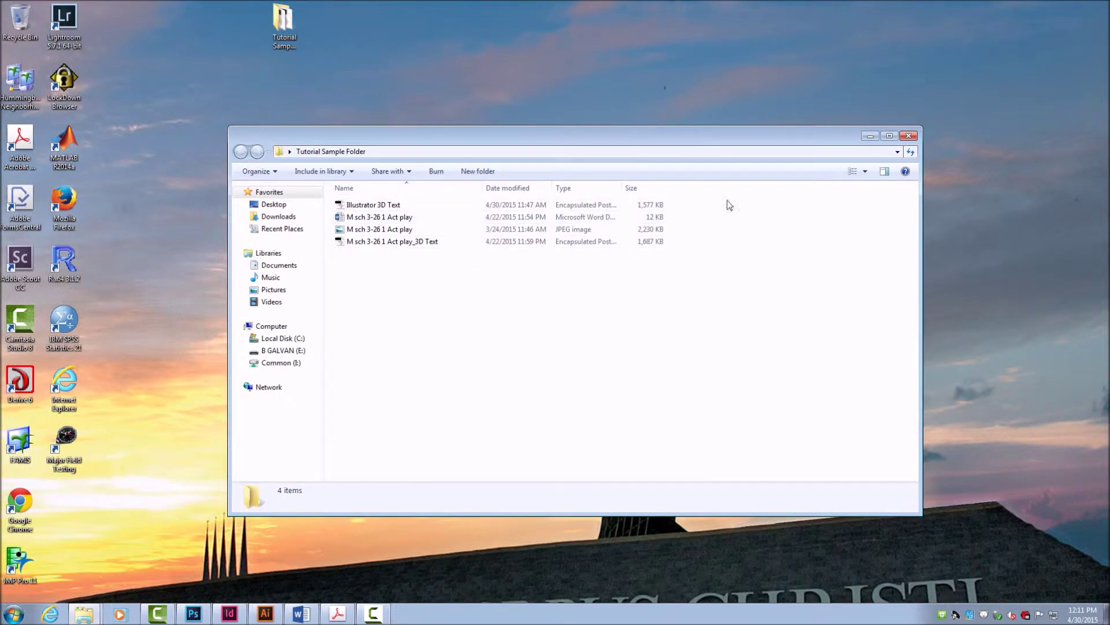
pyautogui.click(908, 135)
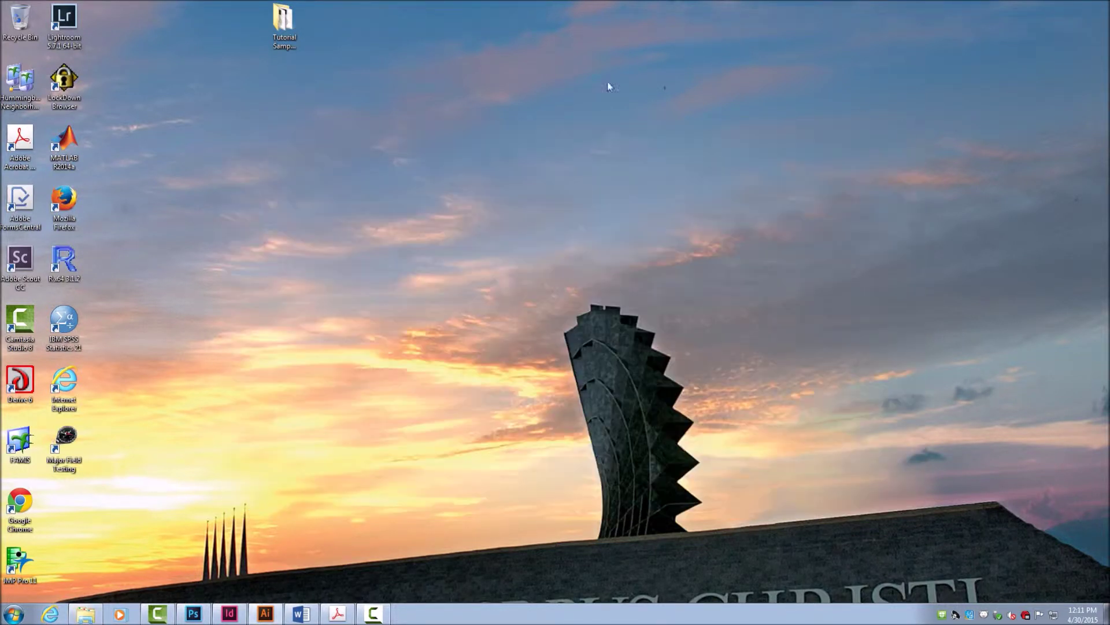
# - Launch Adobe InDesign CC 2014
pyautogui.click(17, 617)
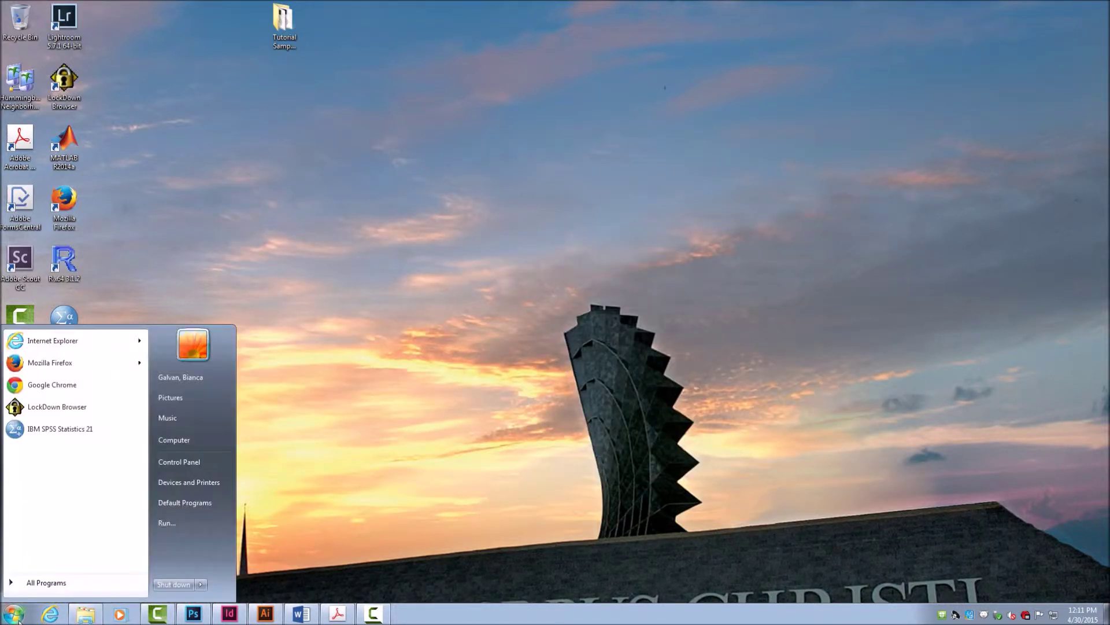
pyautogui.click(42, 588)
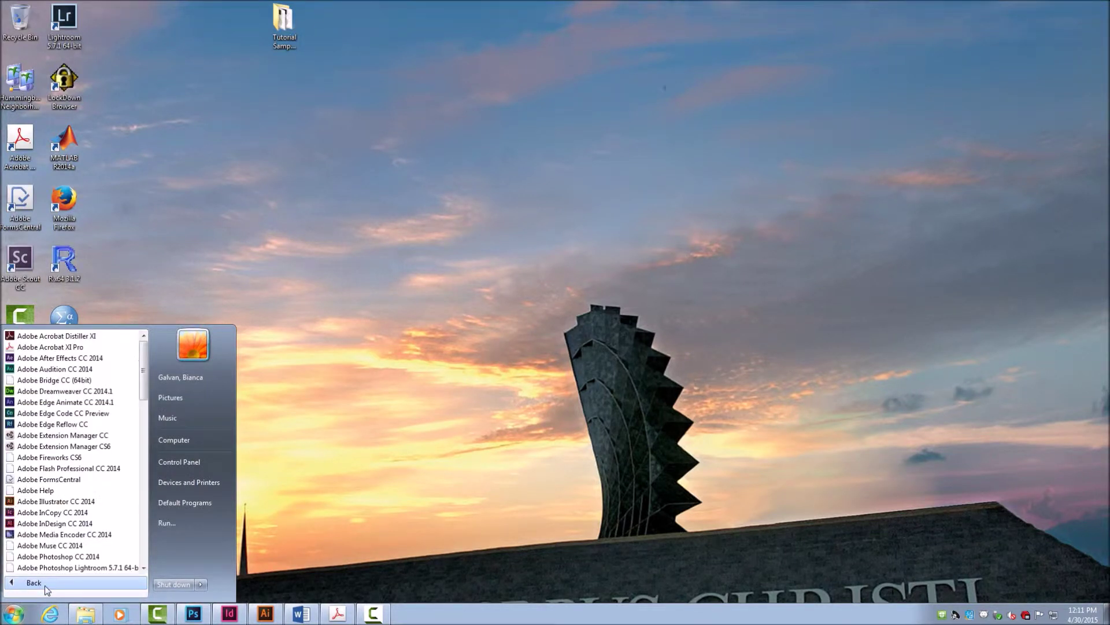
pyautogui.click(65, 523)
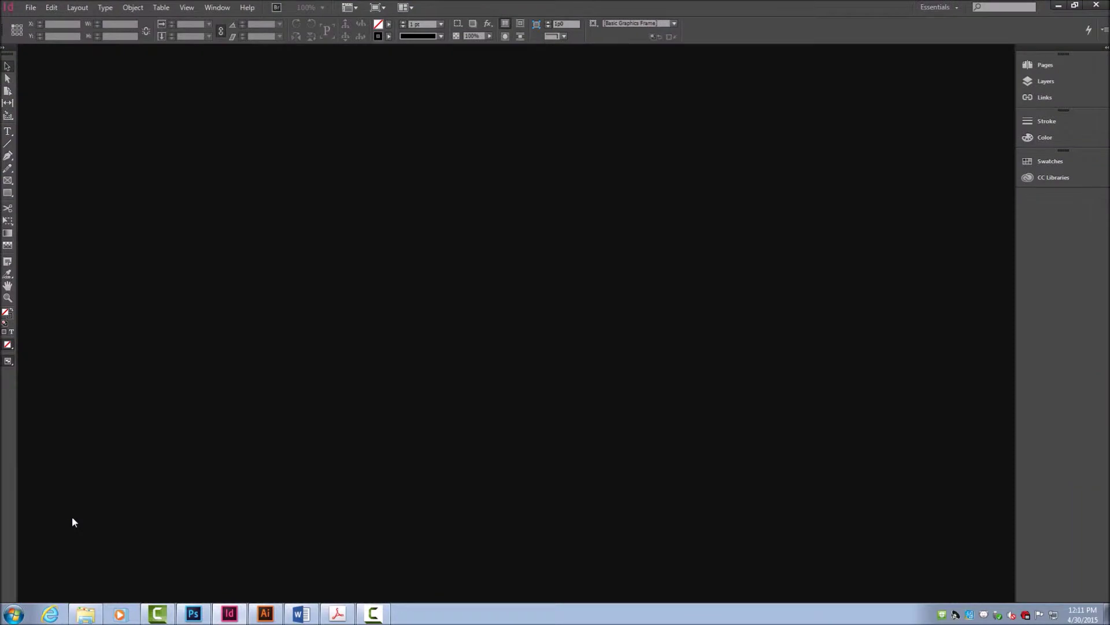
# - Start a new print document with the Tabloid page size
pyautogui.click(29, 8)
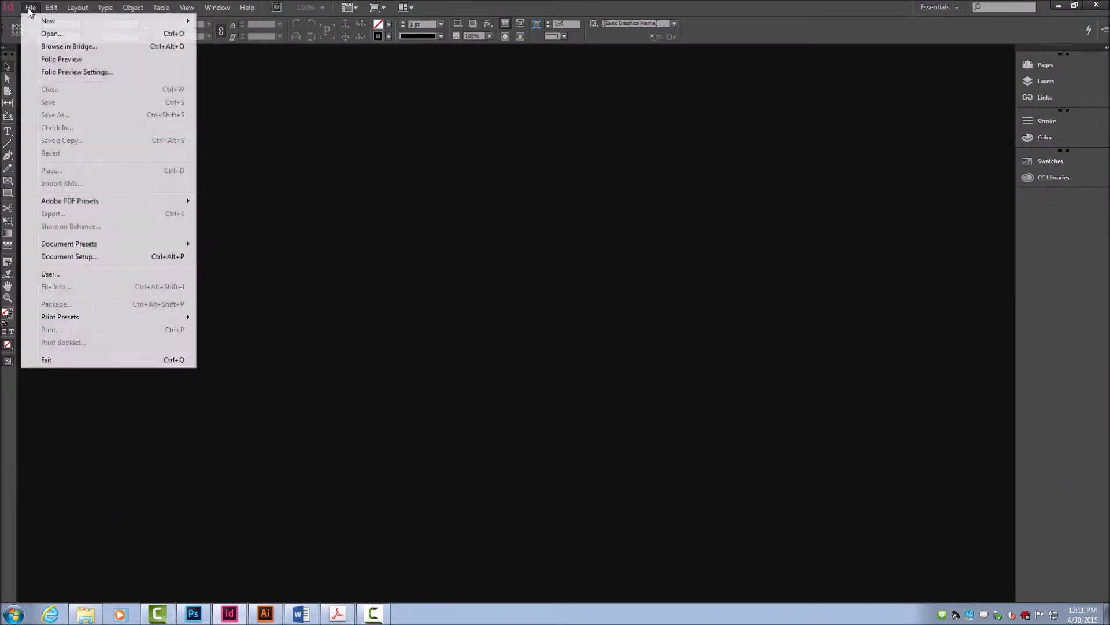
pyautogui.moveTo(36, 22)
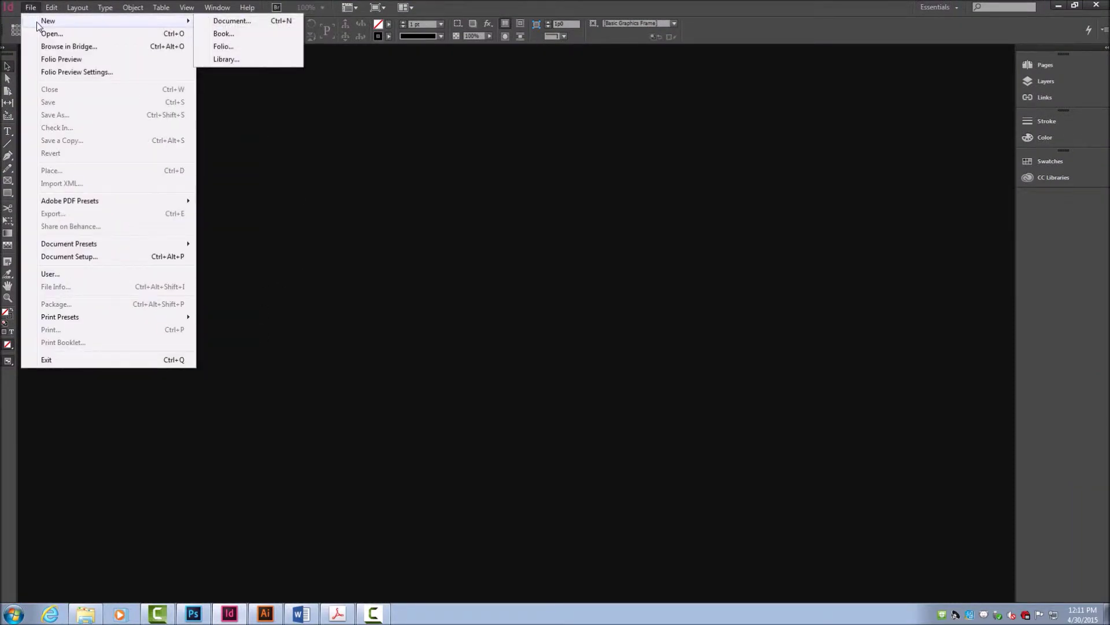
pyautogui.click(213, 22)
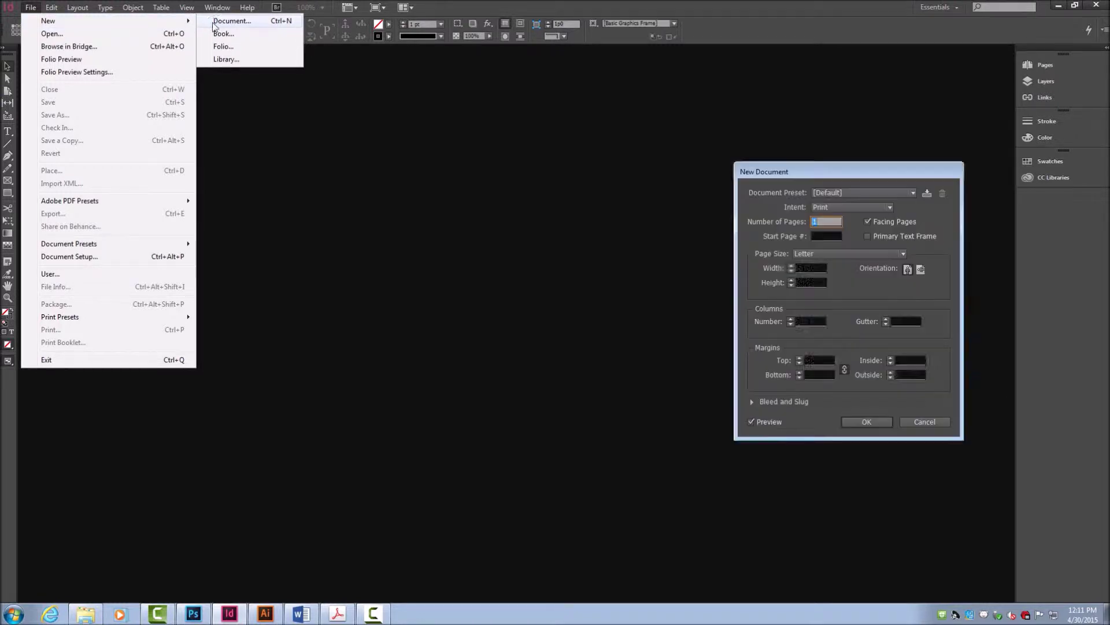
pyautogui.click(821, 253)
pyautogui.click(825, 279)
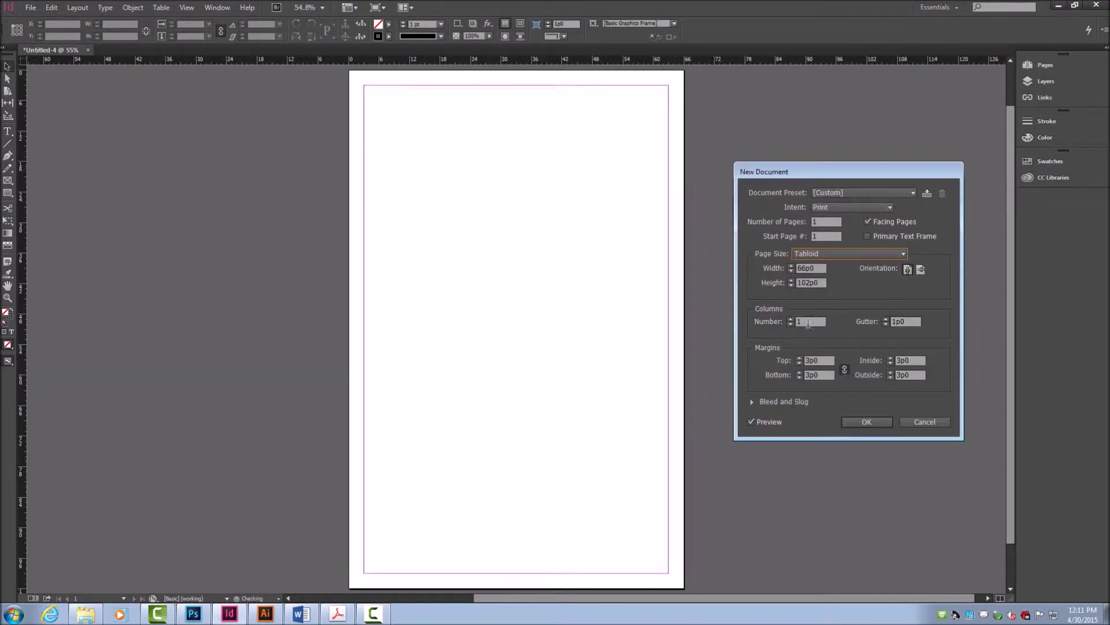
# - Set the number of columns to 6 and create the document
pyautogui.click(790, 319)
pyautogui.click(791, 320)
pyautogui.click(791, 319)
pyautogui.click(790, 320)
pyautogui.click(791, 319)
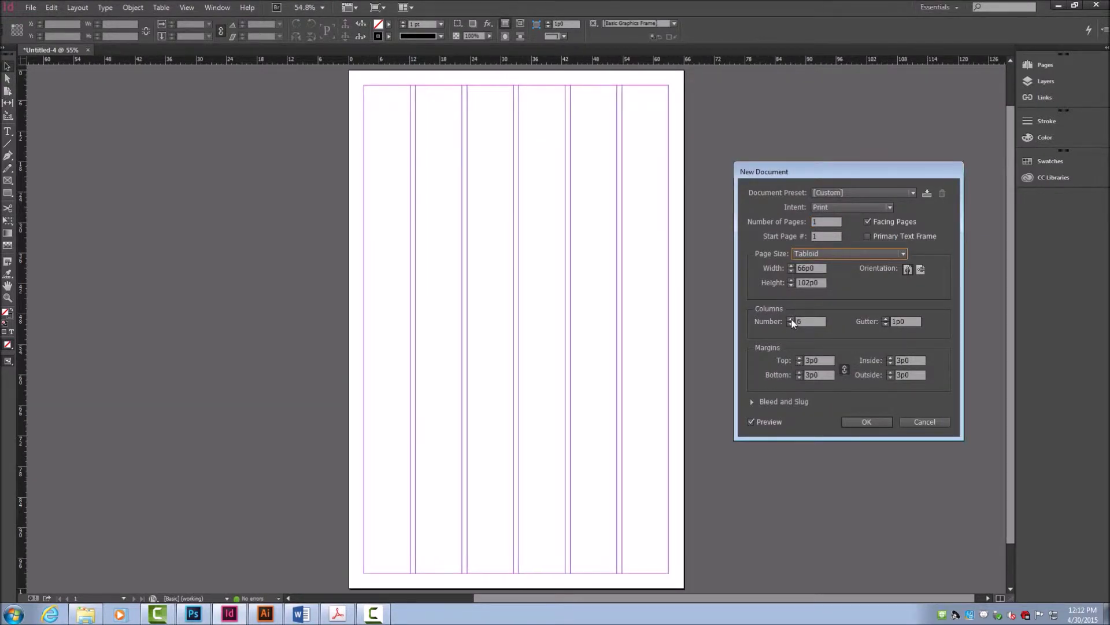
pyautogui.click(866, 422)
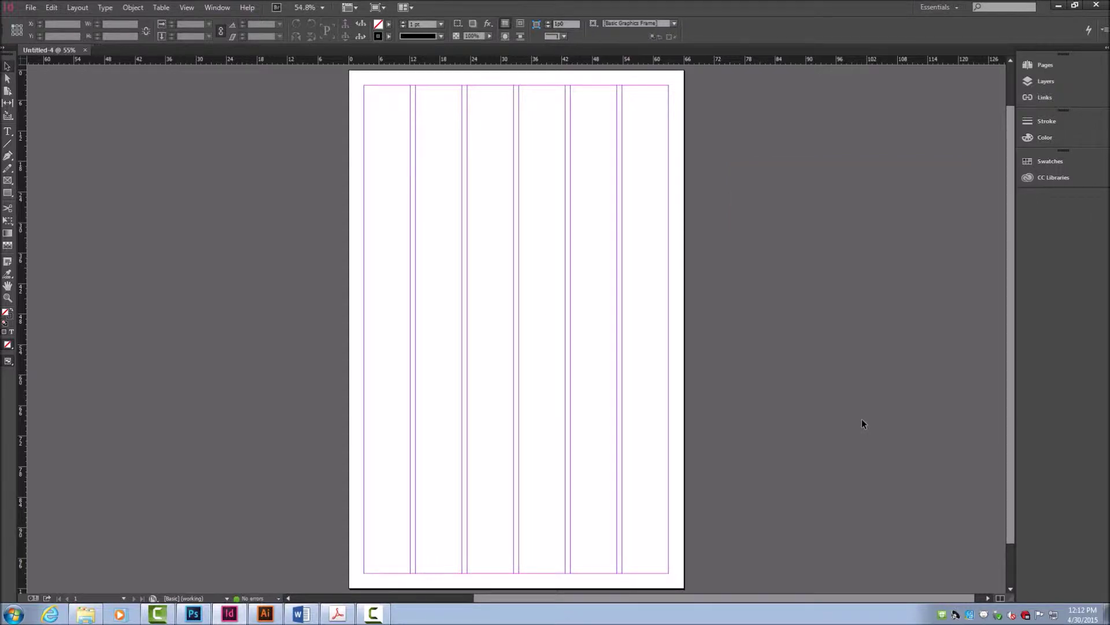
# - Minimize InDesign and launch Adobe Photoshop CC 2014
pyautogui.click(1059, 5)
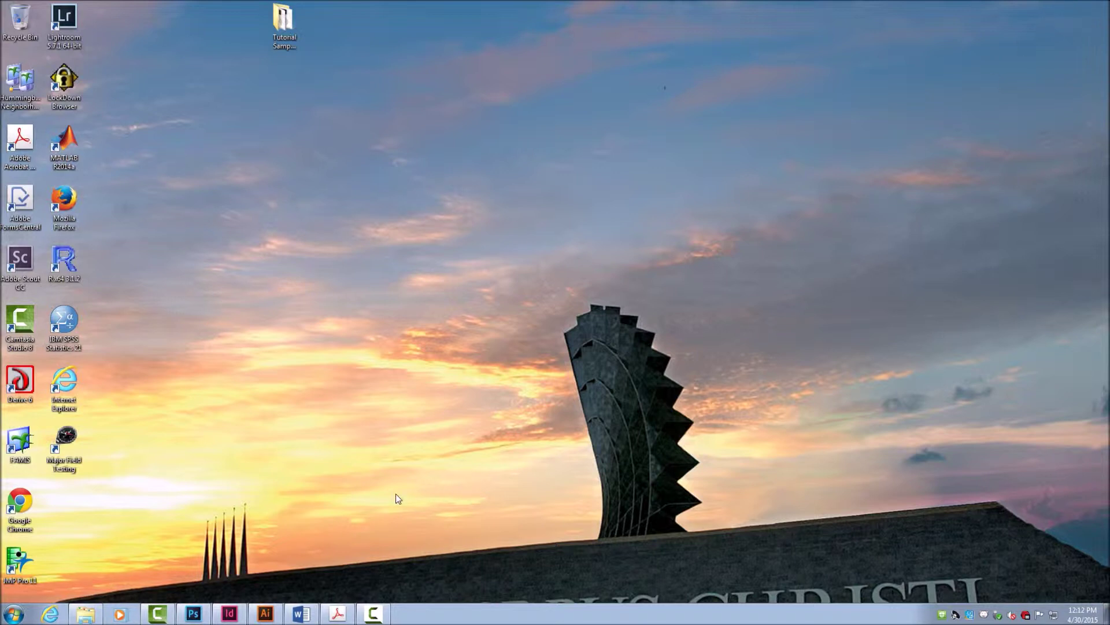
pyautogui.click(13, 614)
pyautogui.click(41, 587)
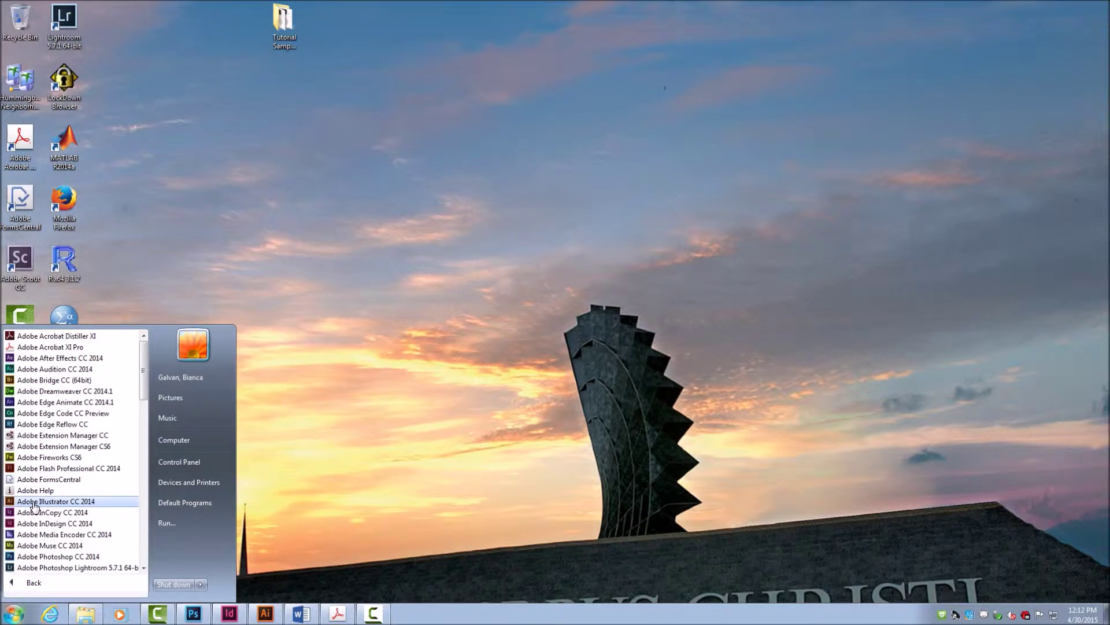
pyautogui.click(74, 557)
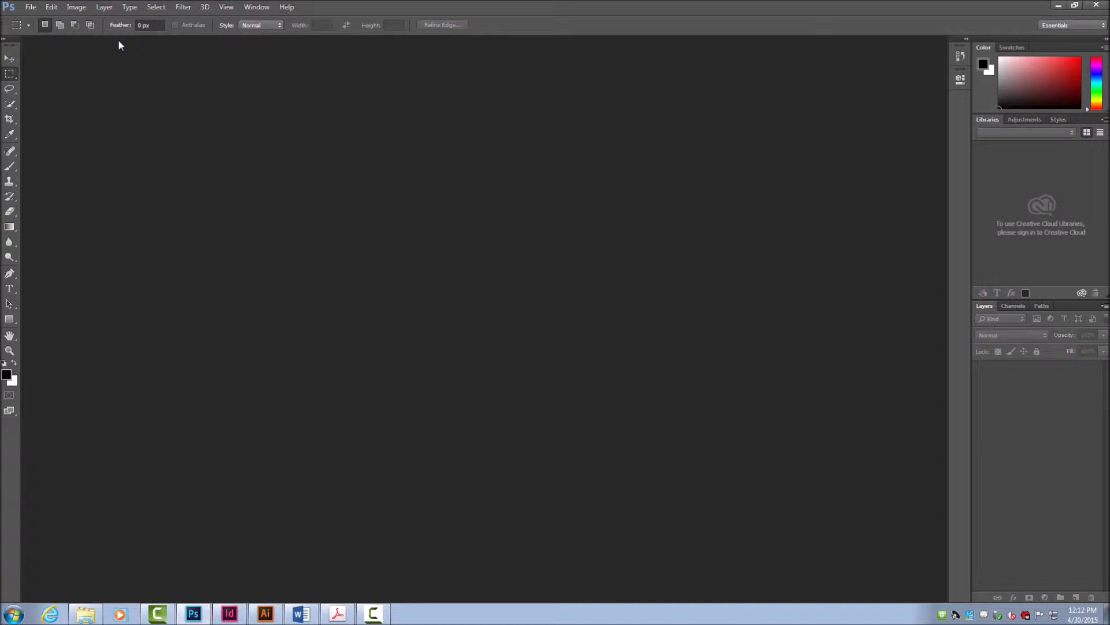
# - Open the JPEG image M sch 3-26 1 Act play from the Tutorial Sample Folder on the desktop
pyautogui.click(30, 7)
pyautogui.click(43, 31)
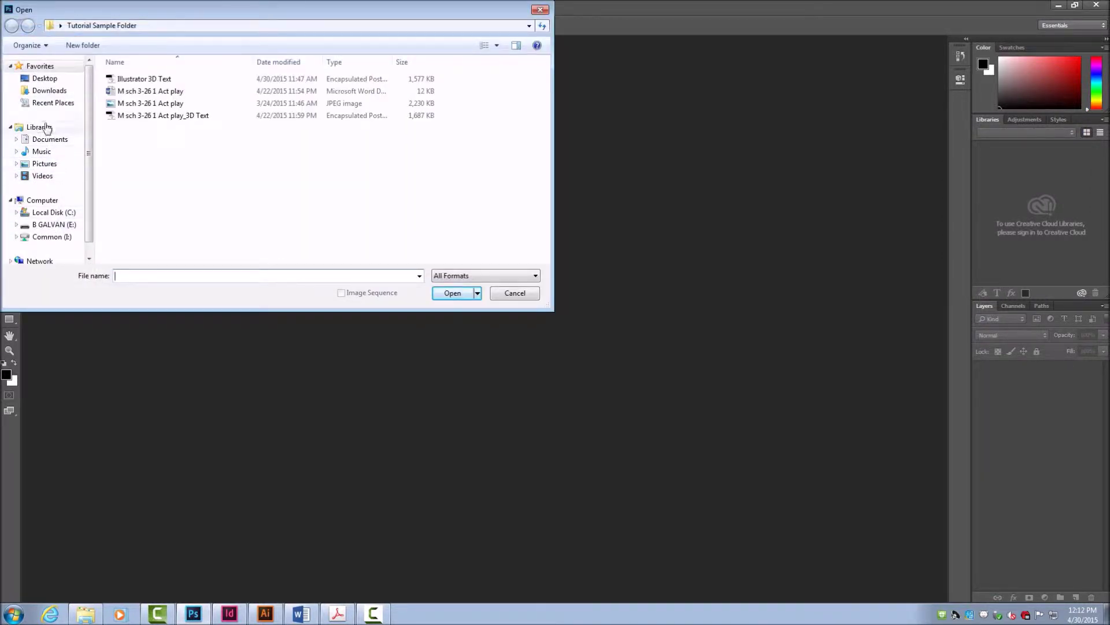
pyautogui.click(43, 80)
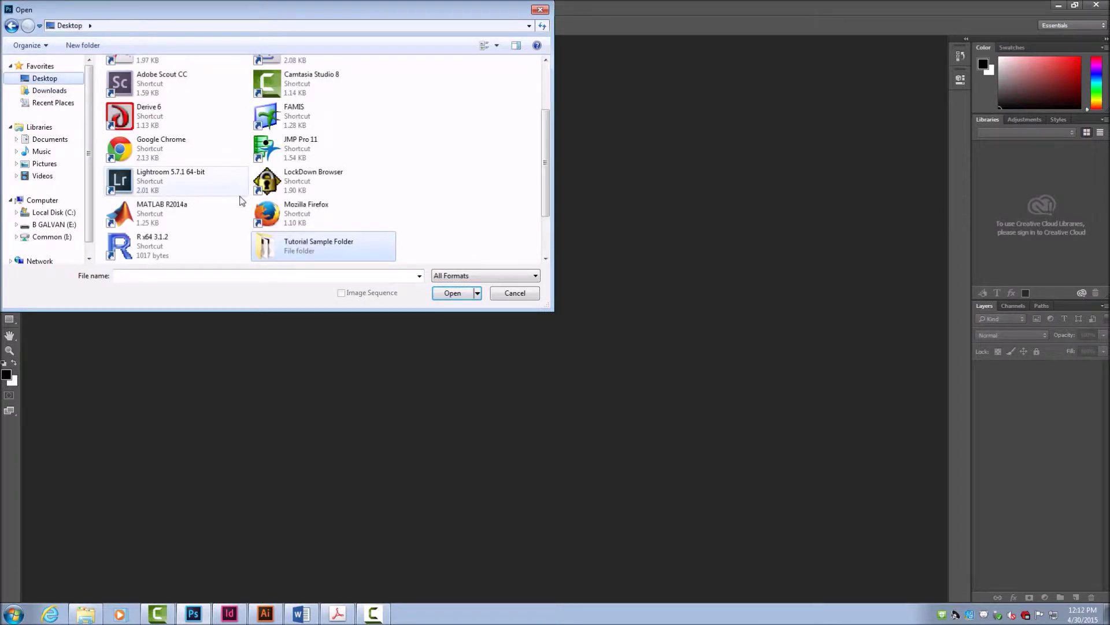
pyautogui.doubleClick(309, 245)
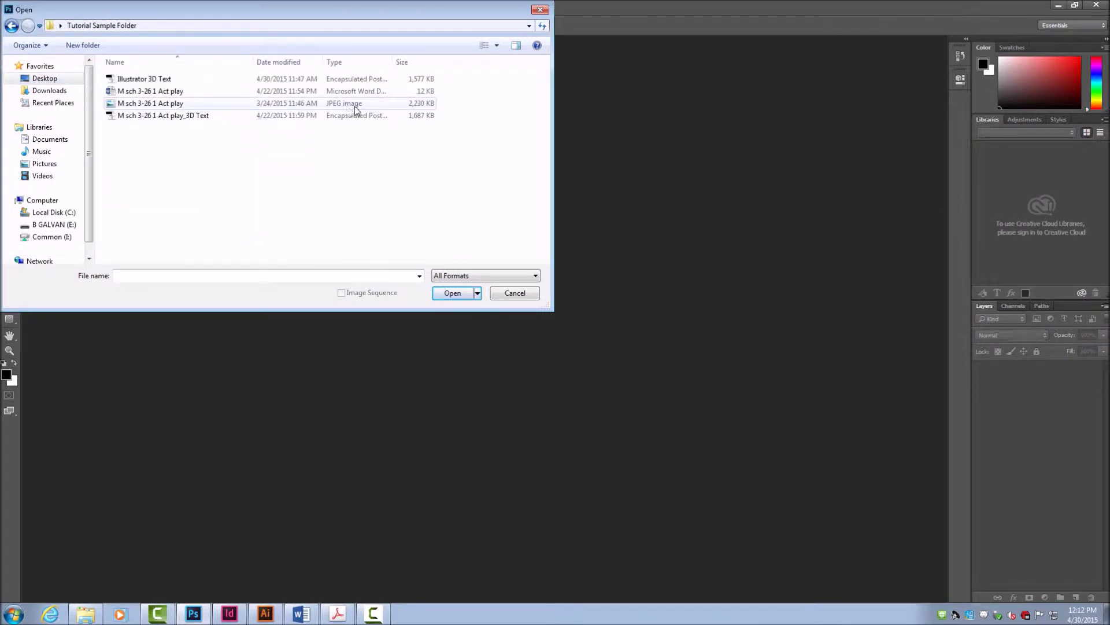
pyautogui.doubleClick(173, 104)
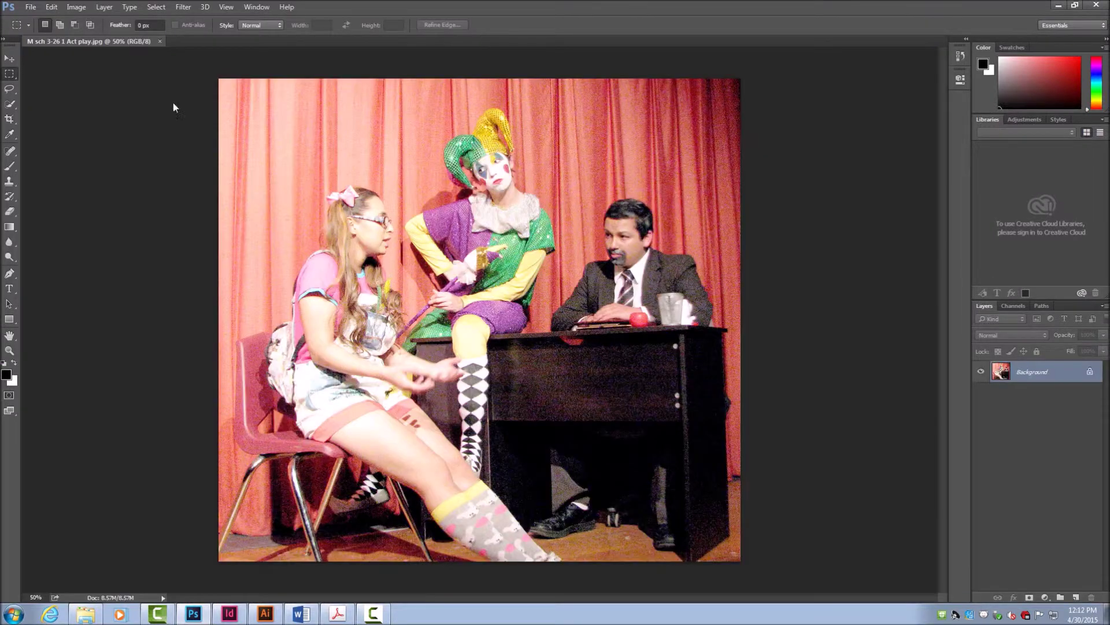
# - Convert the photo's color mode to Grayscale
pyautogui.click(77, 8)
pyautogui.moveTo(92, 36)
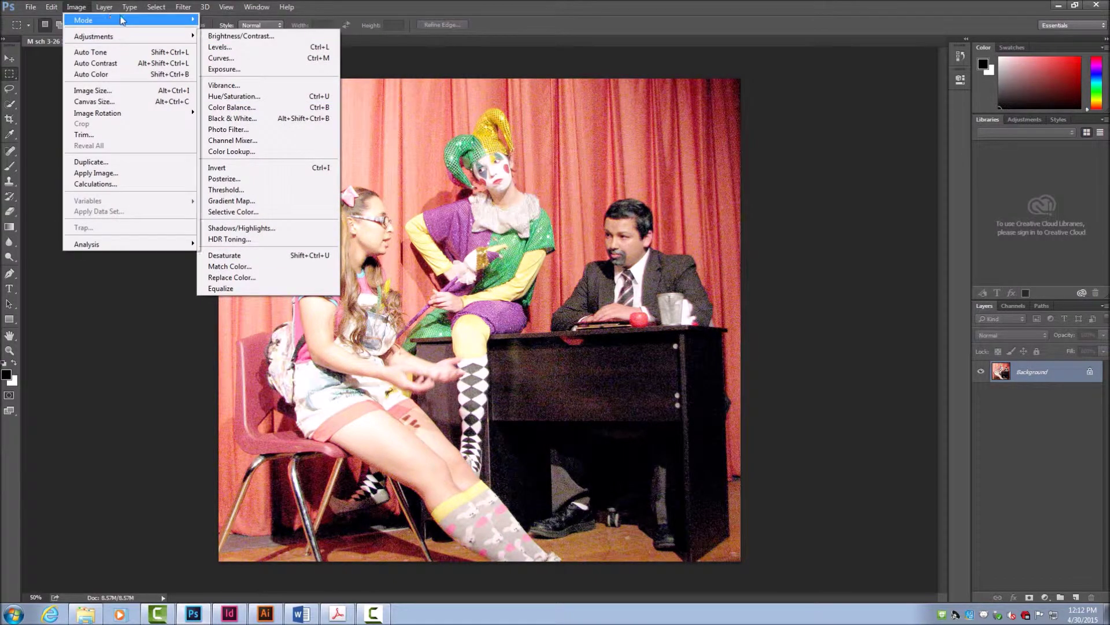
pyautogui.click(215, 31)
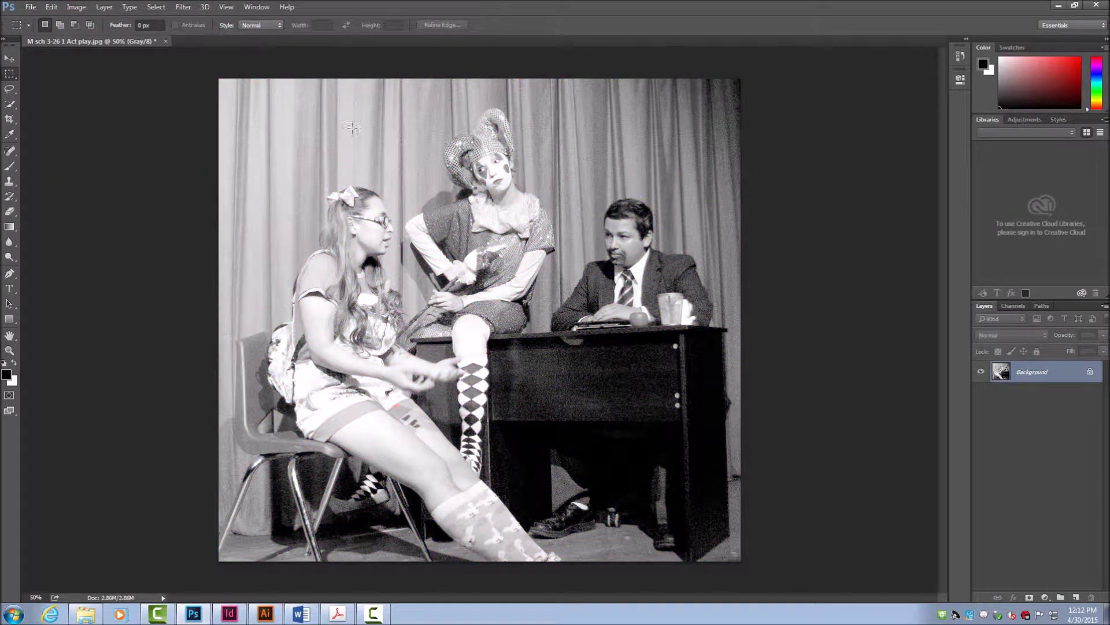
pyautogui.click(31, 7)
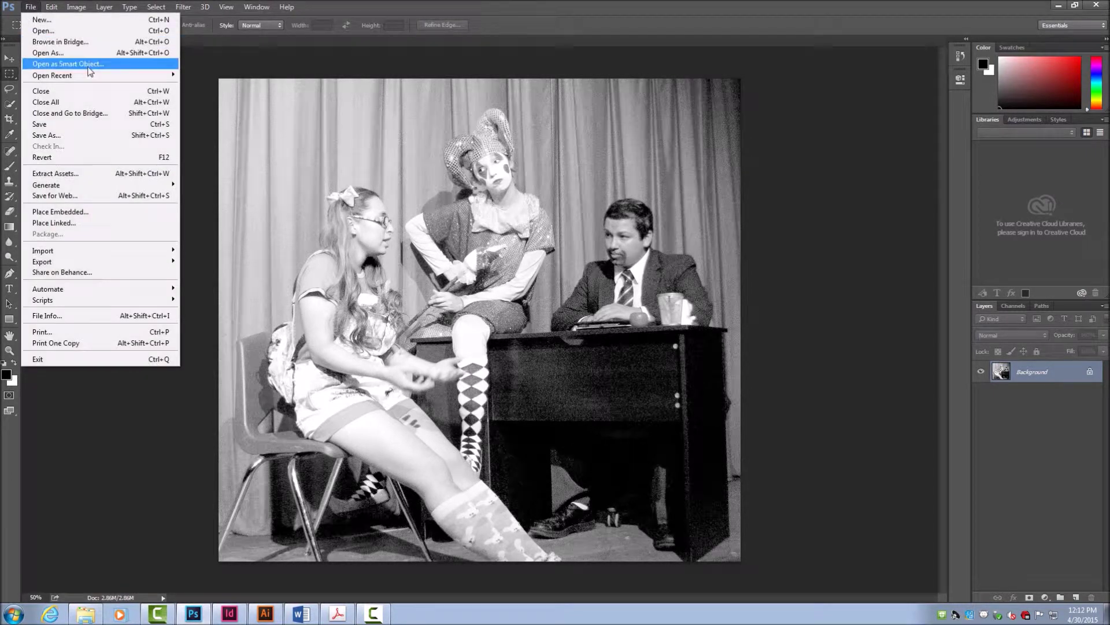
pyautogui.press('Escape')
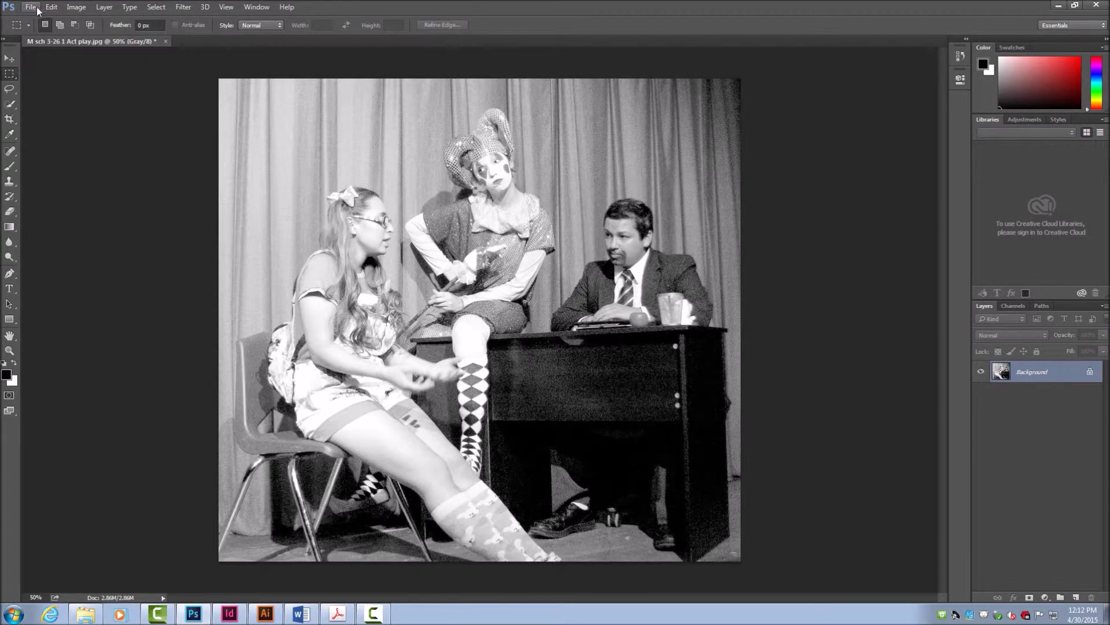
# - Minimize Photoshop and launch Adobe Illustrator CC 2014
pyautogui.click(1056, 7)
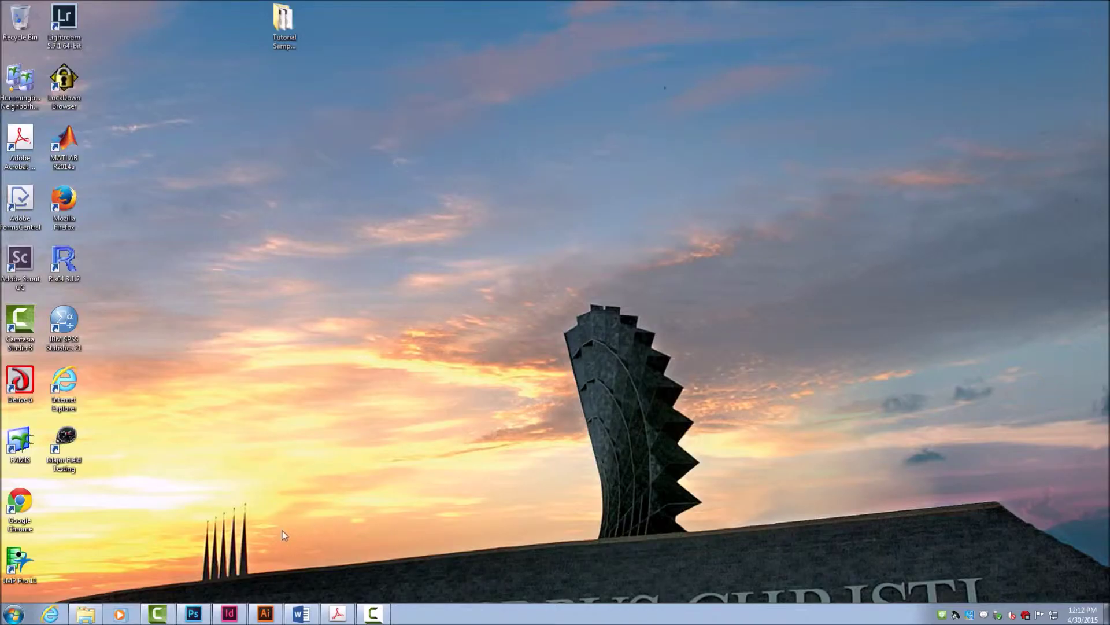
pyautogui.click(10, 617)
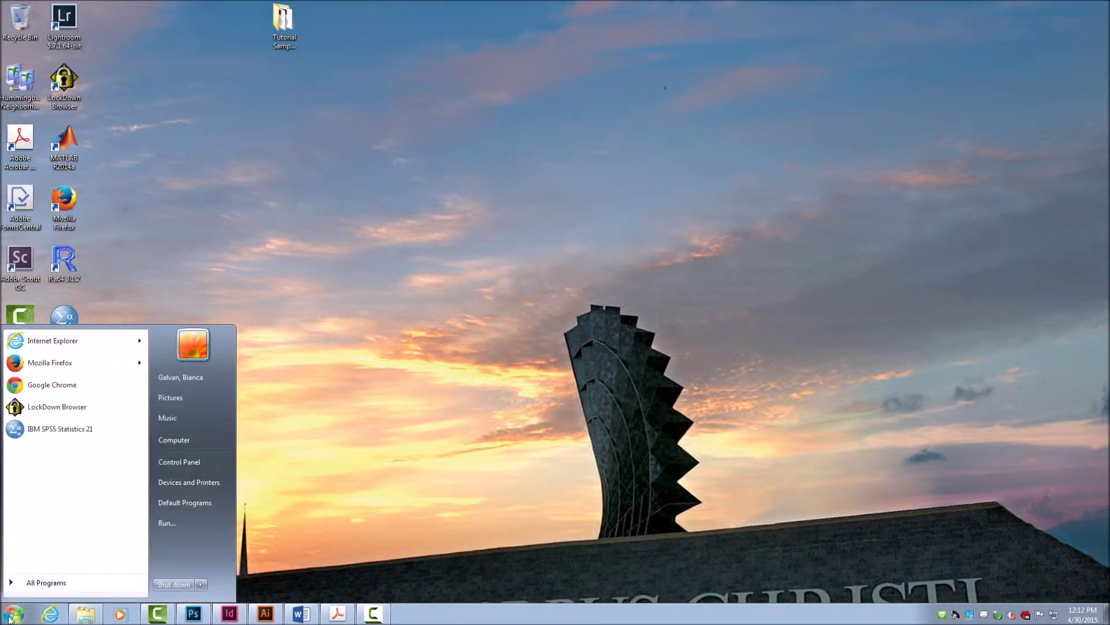
pyautogui.click(58, 584)
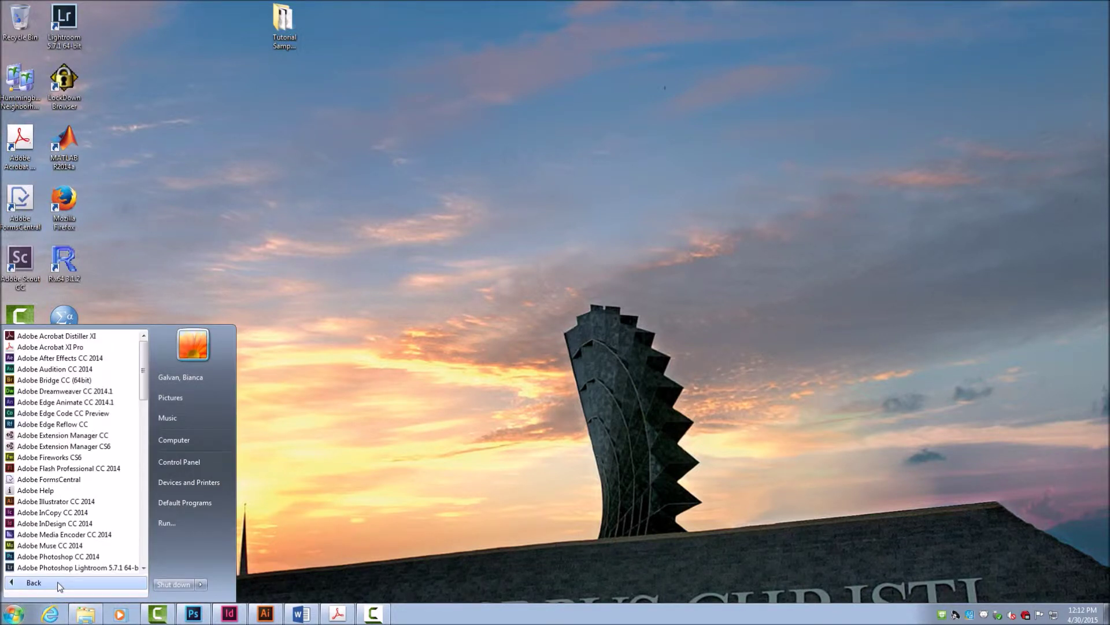
pyautogui.click(65, 501)
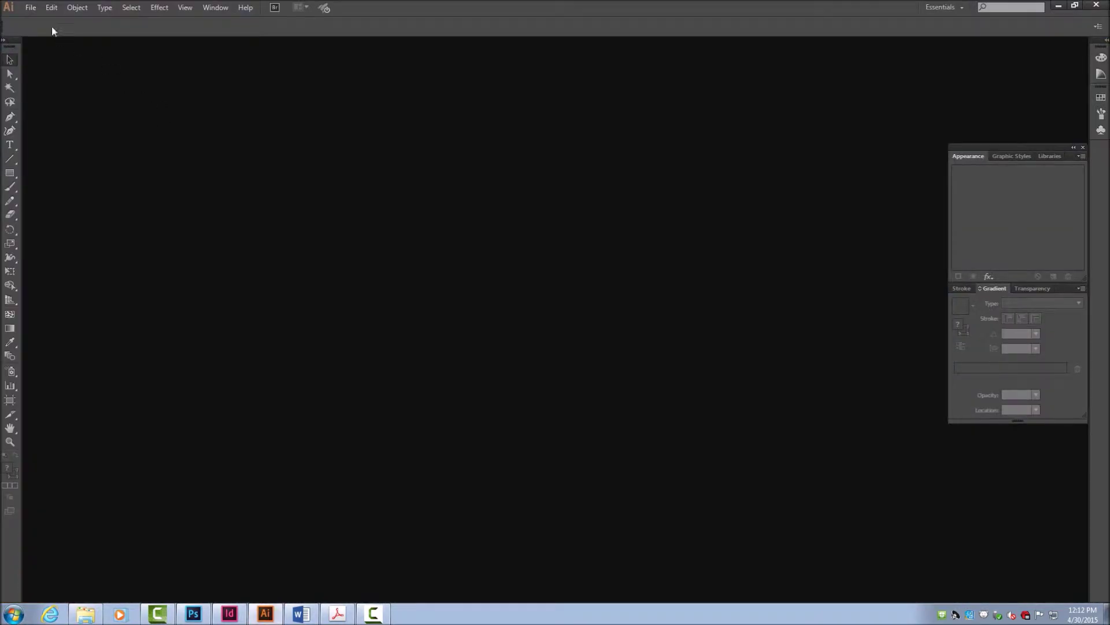
# - Set the general measurement units to Pixels in the Units preferences
pyautogui.click(47, 9)
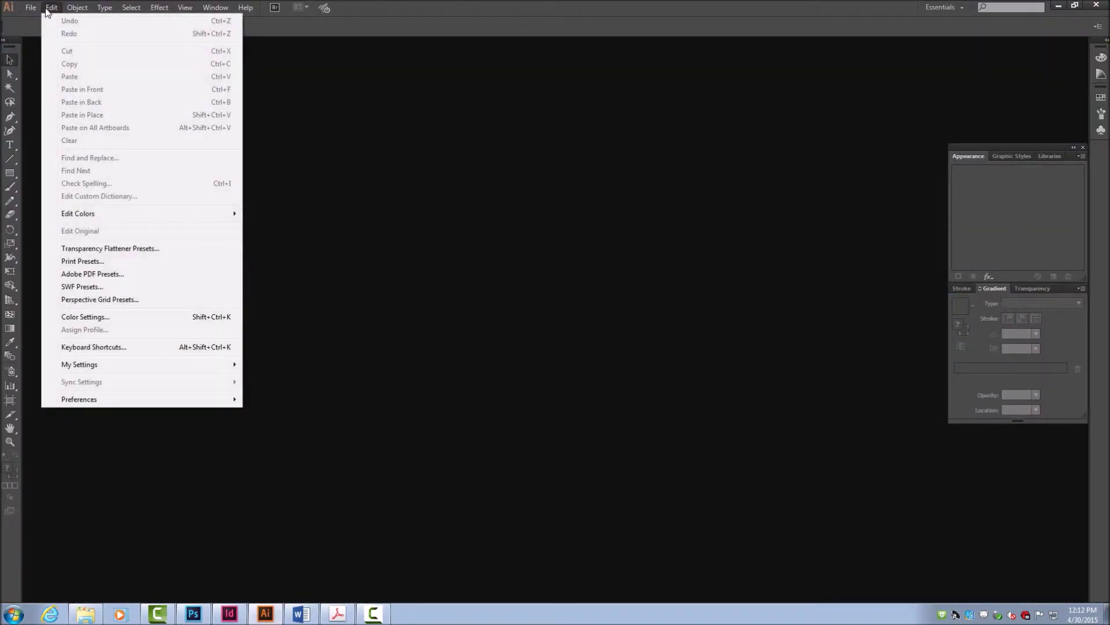
pyautogui.moveTo(149, 401)
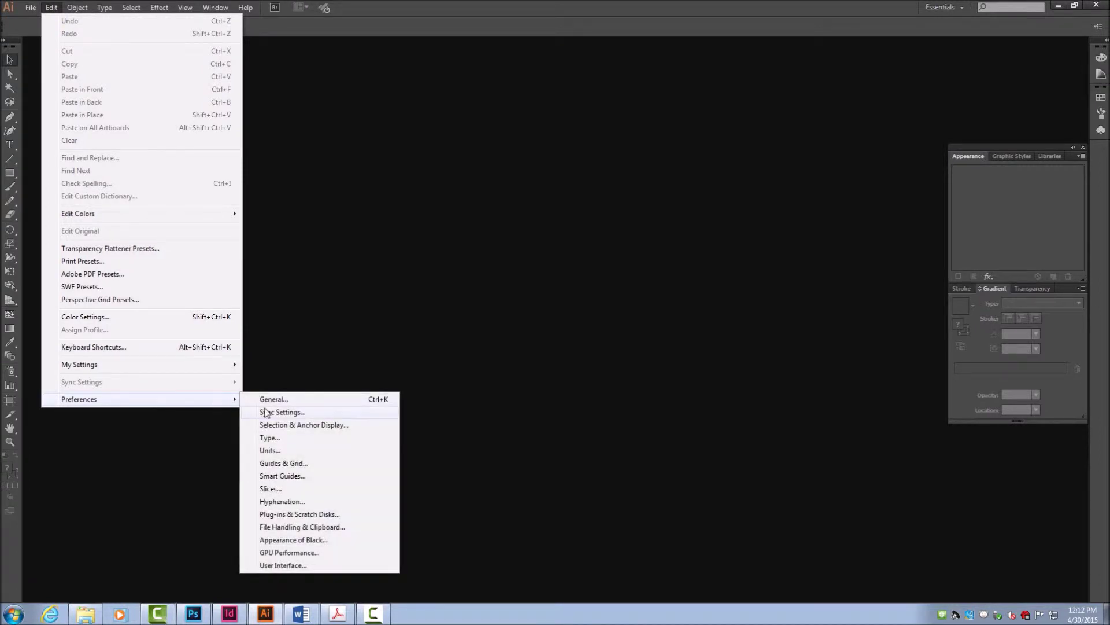
pyautogui.click(271, 438)
pyautogui.click(384, 213)
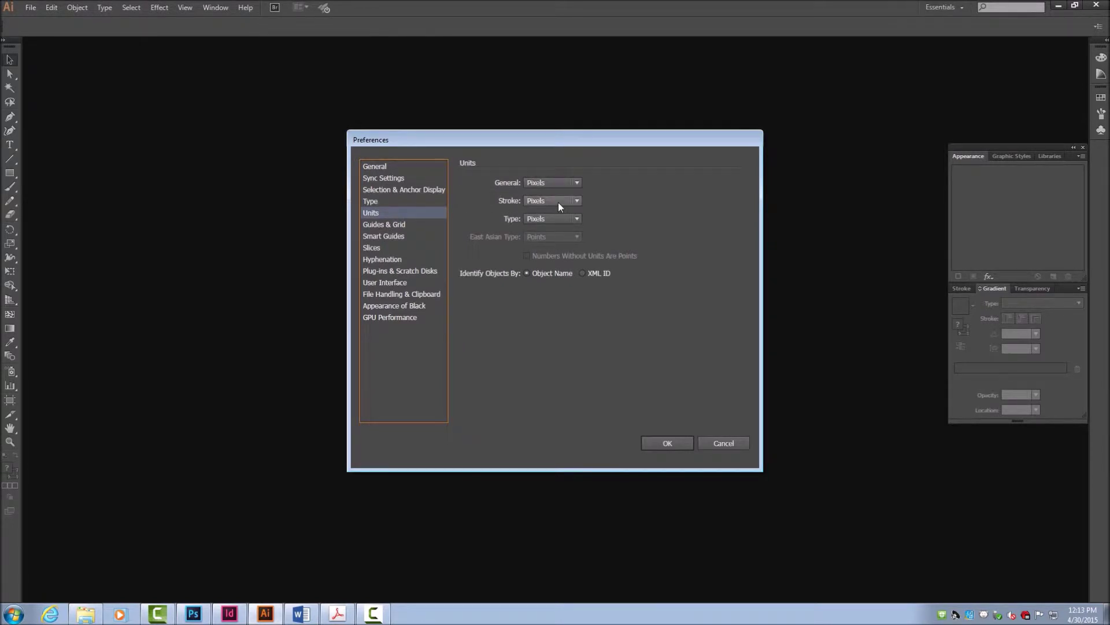
pyautogui.click(561, 184)
pyautogui.click(557, 183)
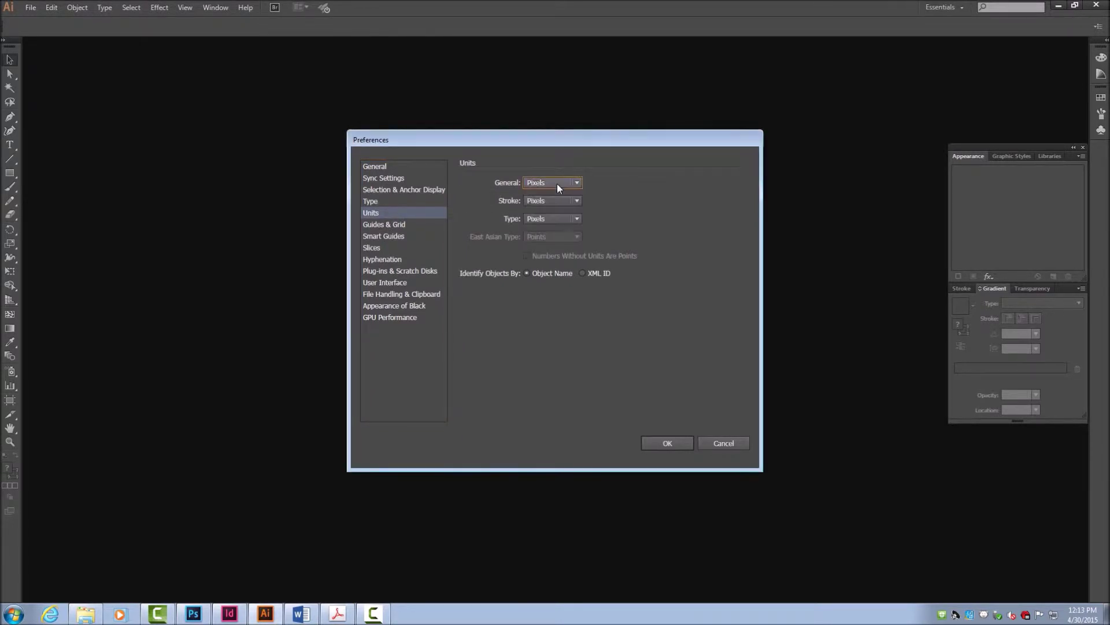
pyautogui.click(676, 442)
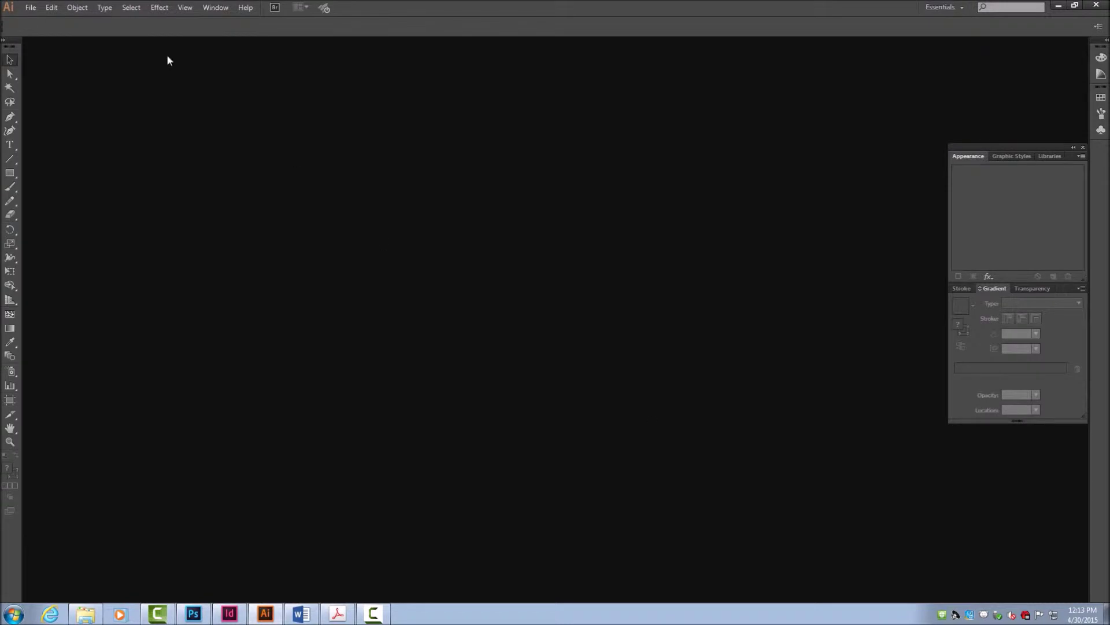
# - Create a new one-artboard document 200 px wide and 200 px high
pyautogui.click(26, 8)
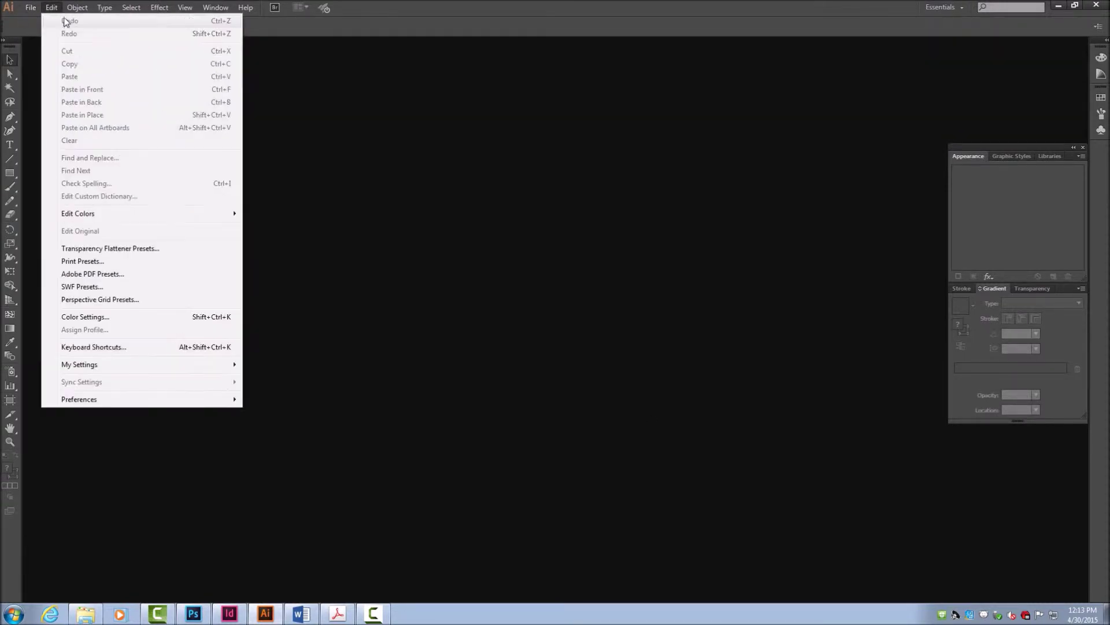
pyautogui.click(37, 21)
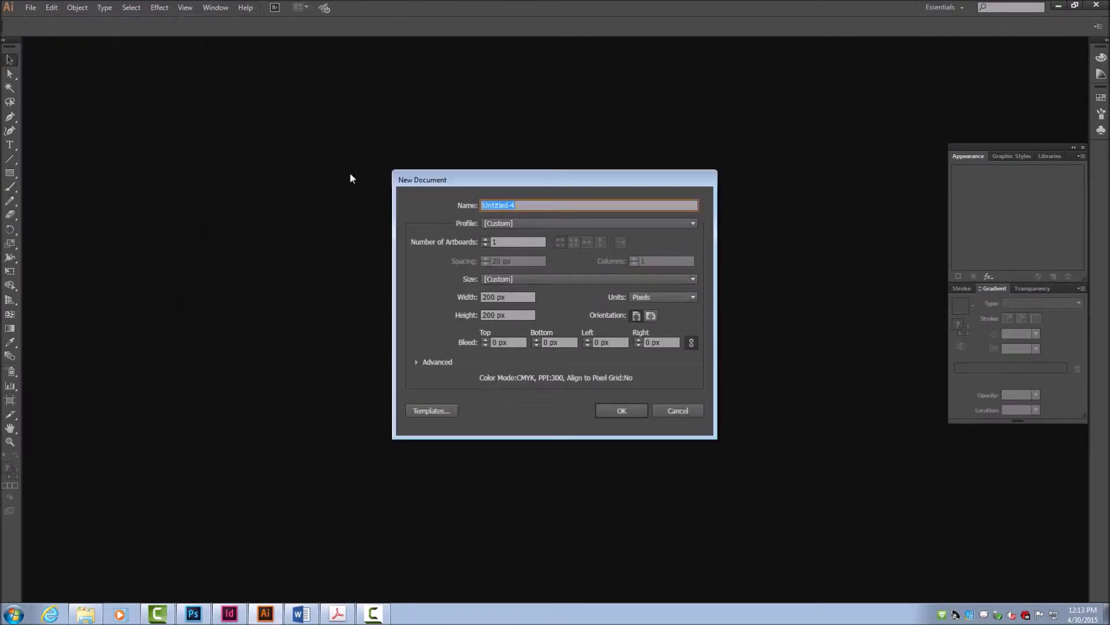
pyautogui.doubleClick(490, 297)
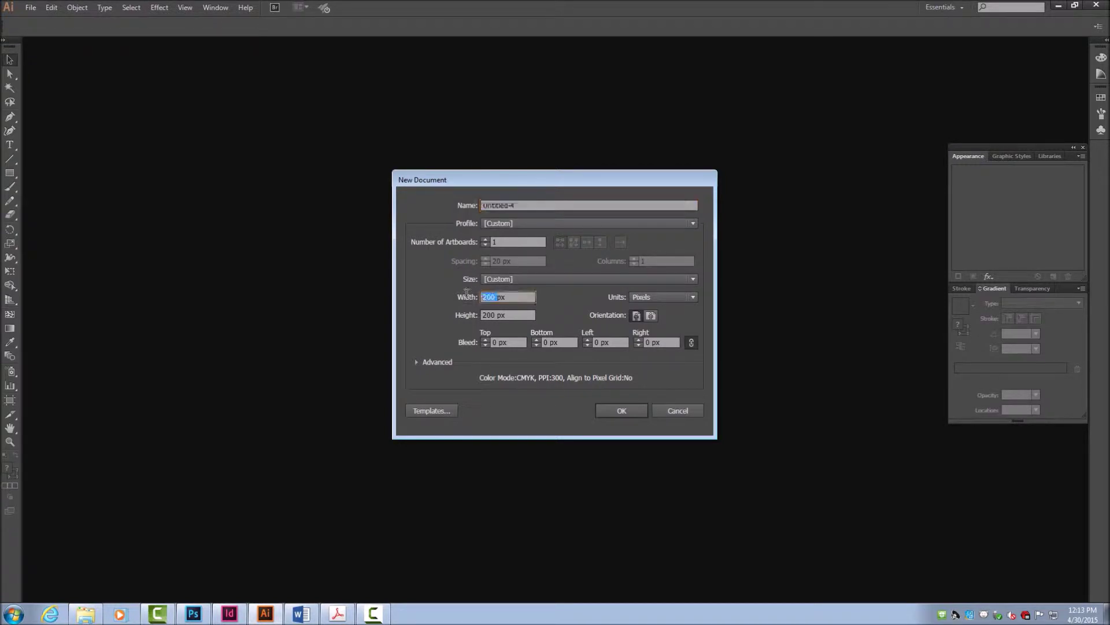
pyautogui.doubleClick(490, 315)
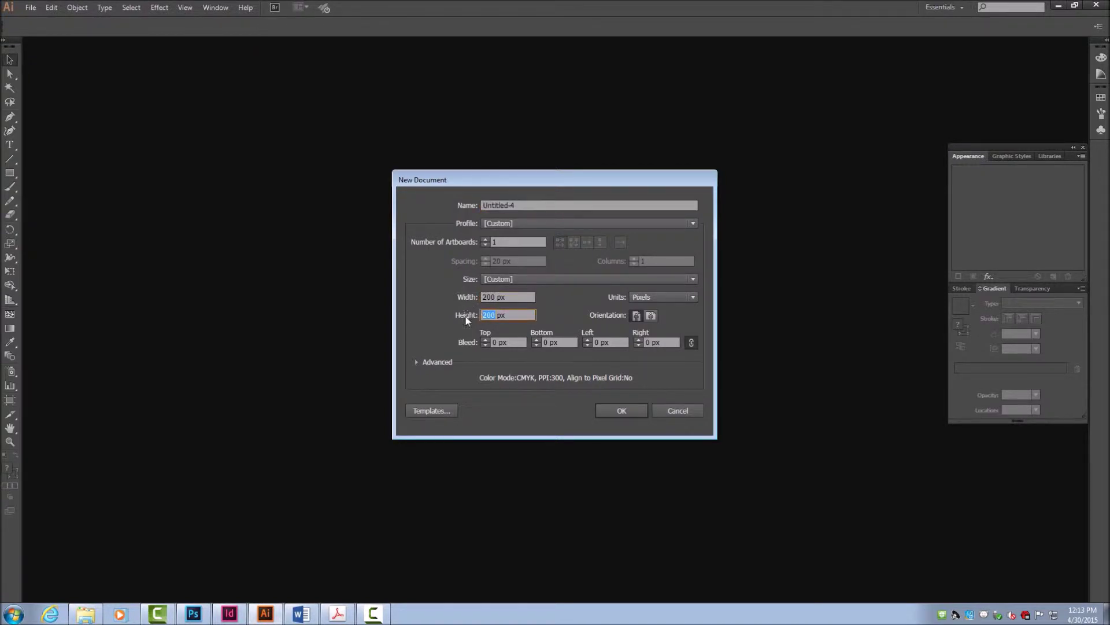
pyautogui.click(630, 410)
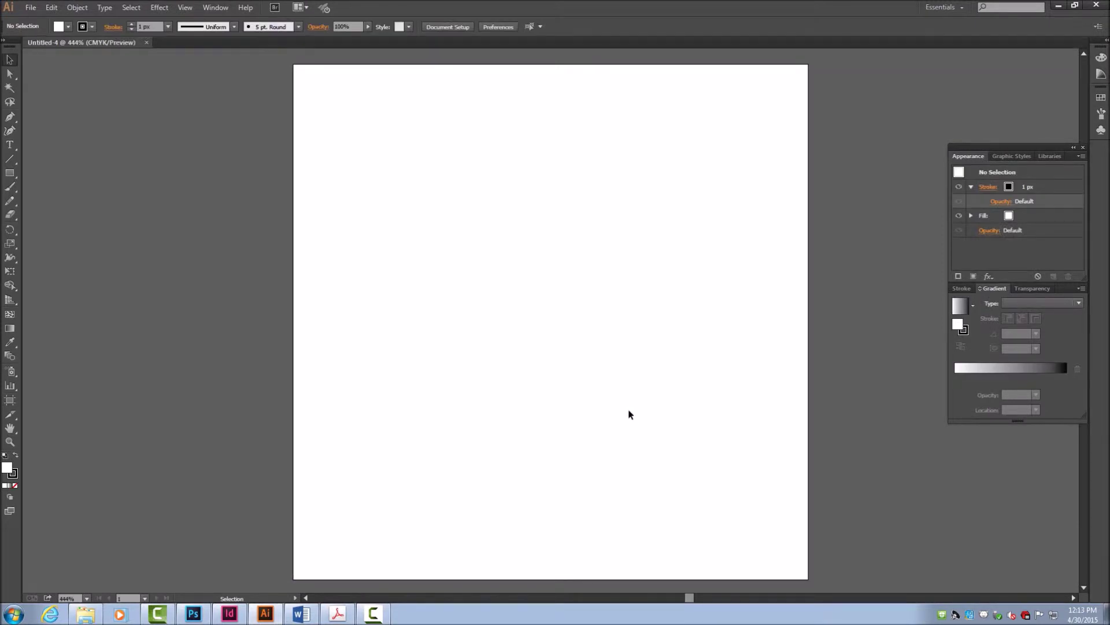
# - Draw a rectangle filled with light gray BABABA over the whole artboard, about 203 px wide and 202 px high
pyautogui.click(10, 173)
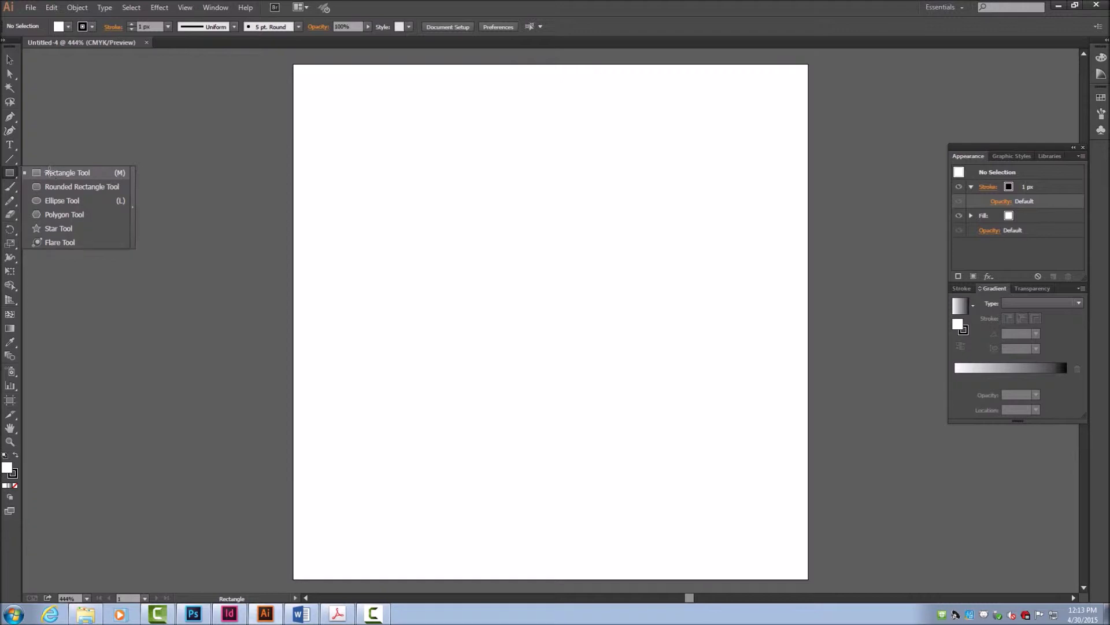
pyautogui.click(50, 174)
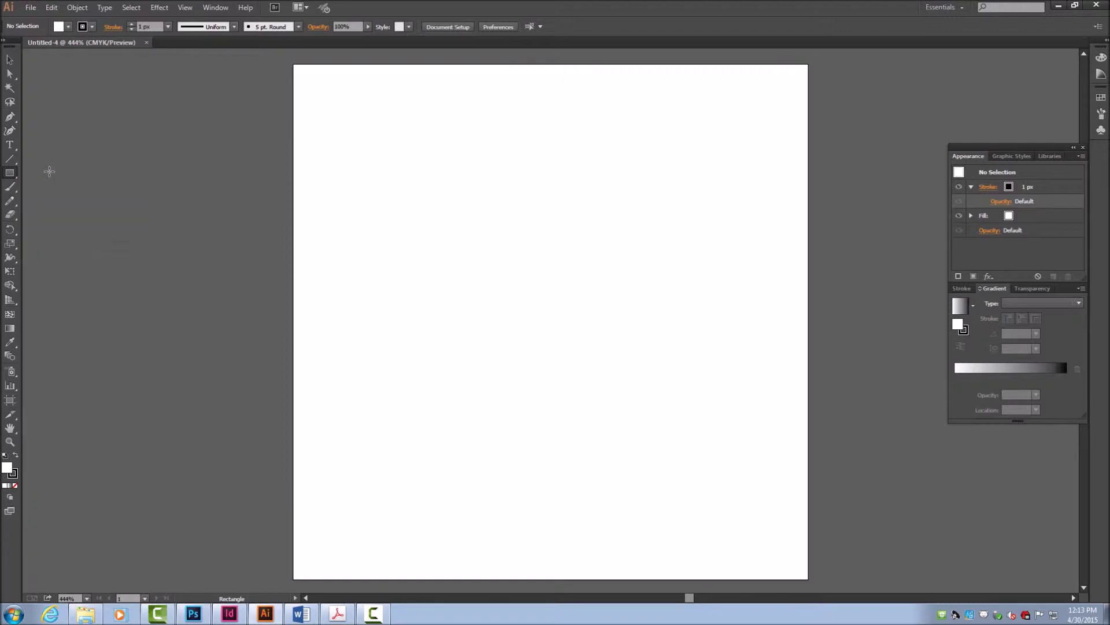
pyautogui.doubleClick(10, 468)
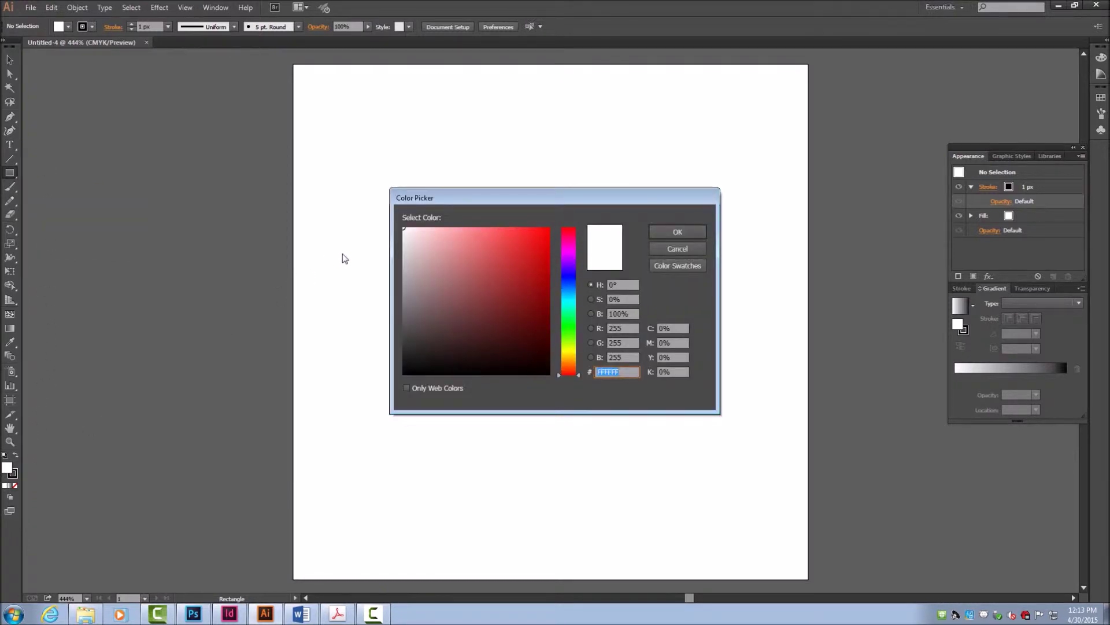
pyautogui.click(402, 267)
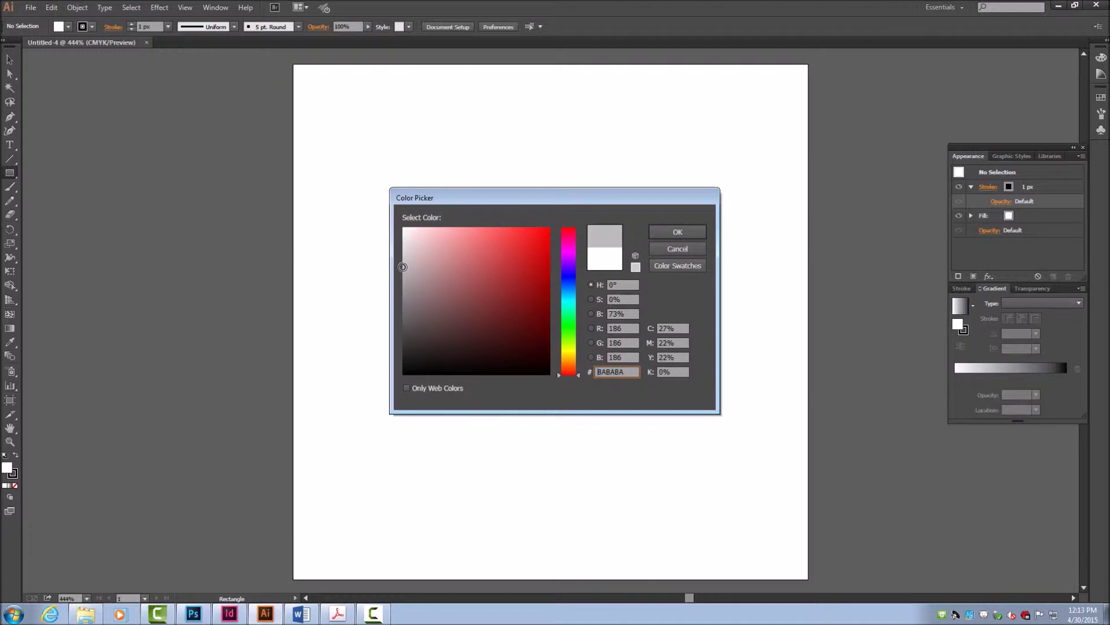
pyautogui.click(678, 229)
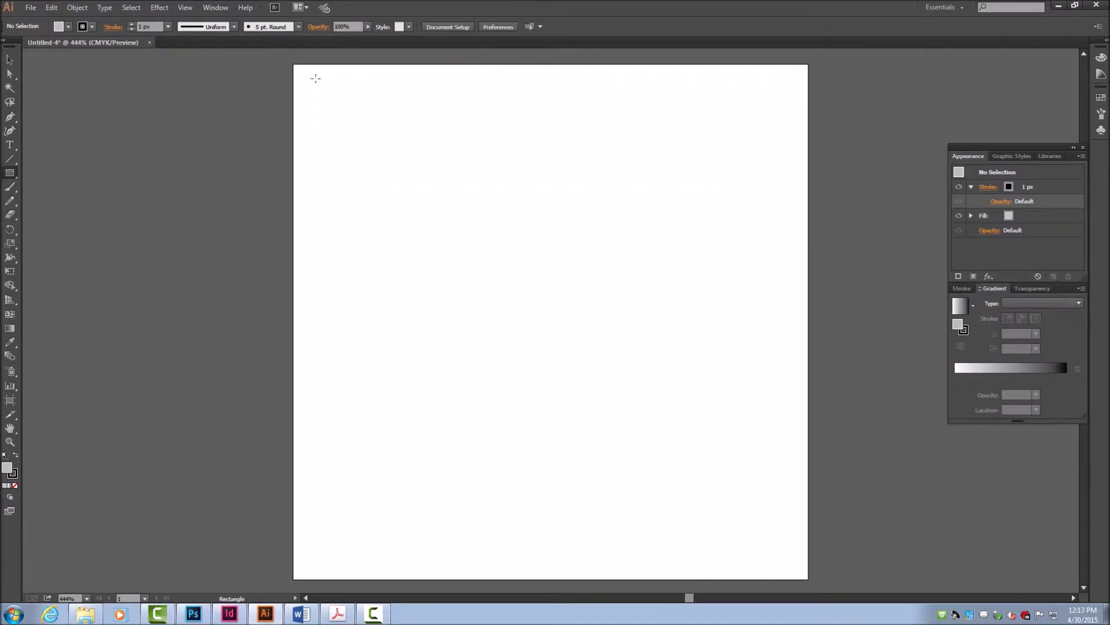
pyautogui.moveTo(289, 61); pyautogui.dragTo(811, 582)
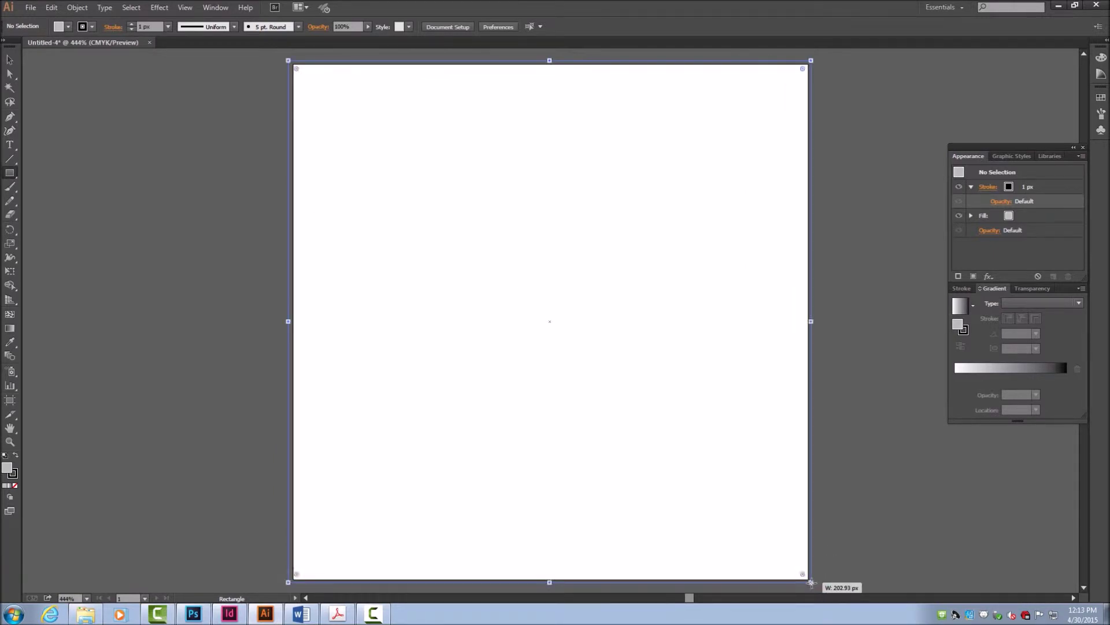
# - Add the text "Your Message" in the upper part of the gray rectangle
pyautogui.moveTo(9, 144); pyautogui.dragTo(53, 148)
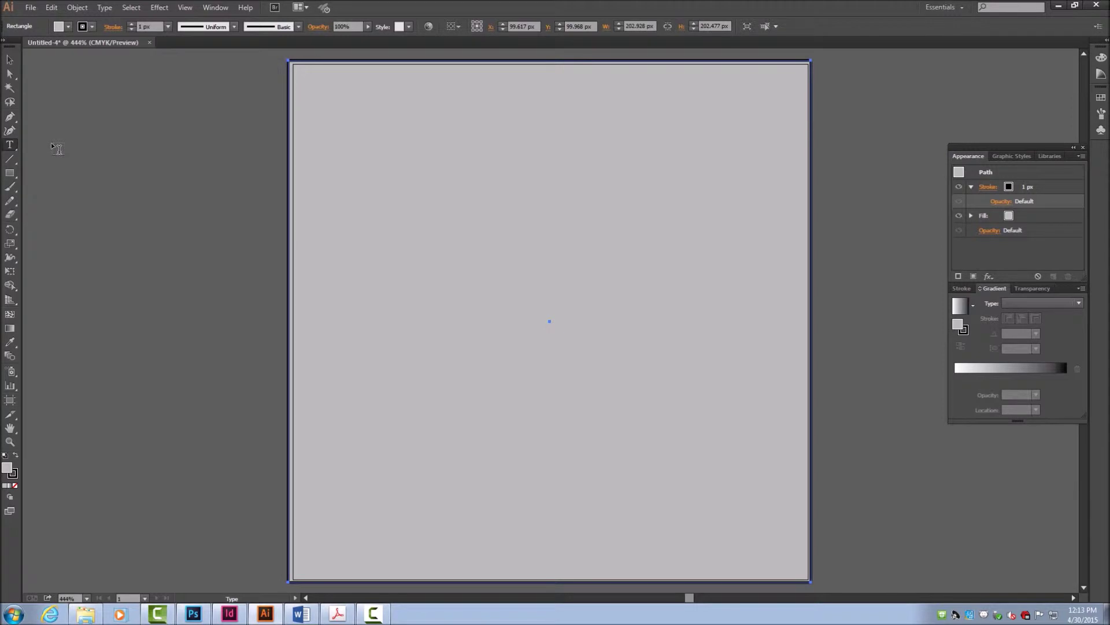
pyautogui.click(405, 192)
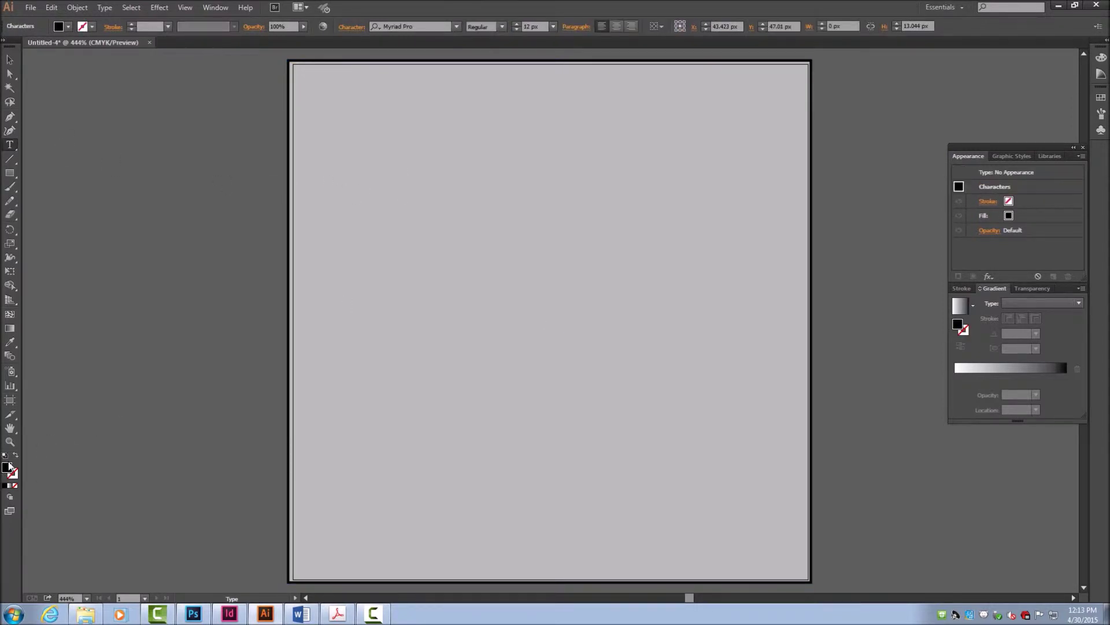
pyautogui.write('Your Message')
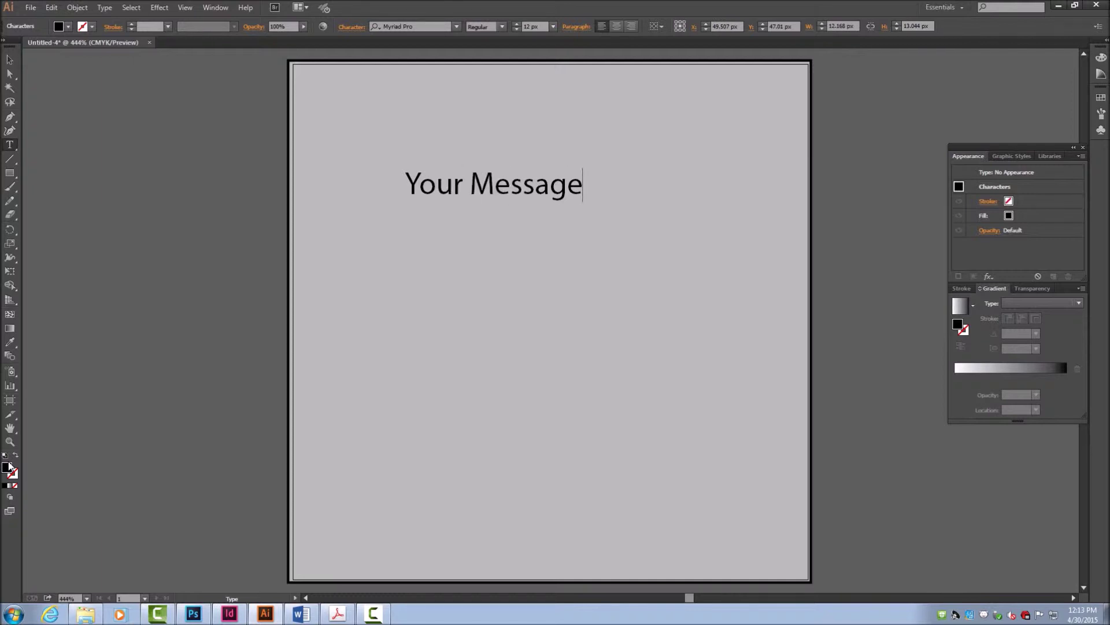
# - Format the Your Message text as 18 px Comic Sans MS
pyautogui.moveTo(582, 187); pyautogui.dragTo(410, 182)
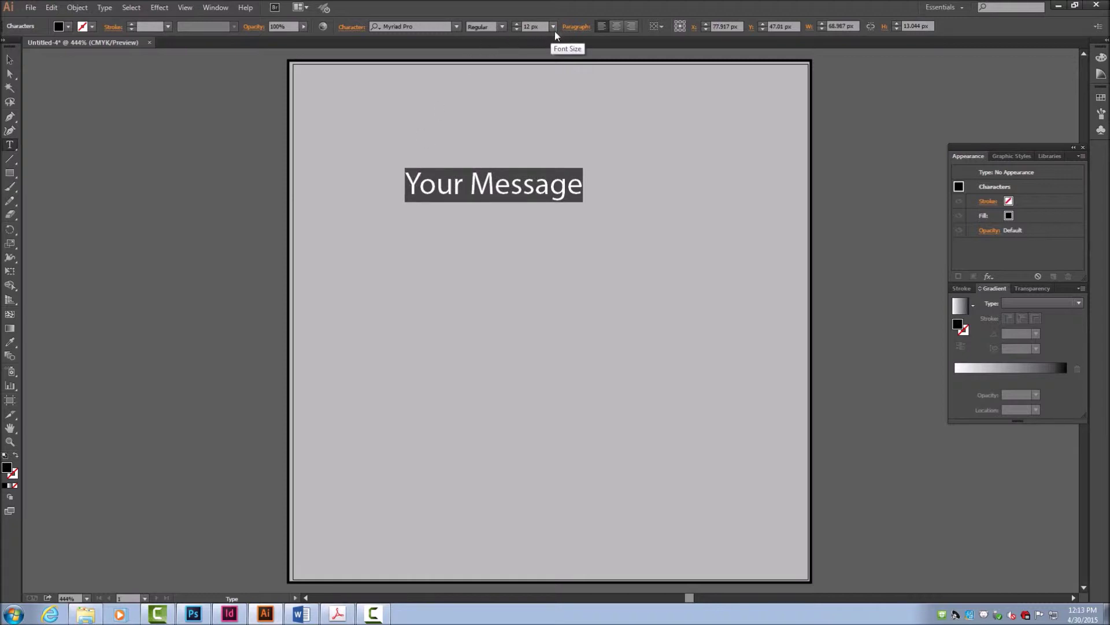
pyautogui.click(553, 28)
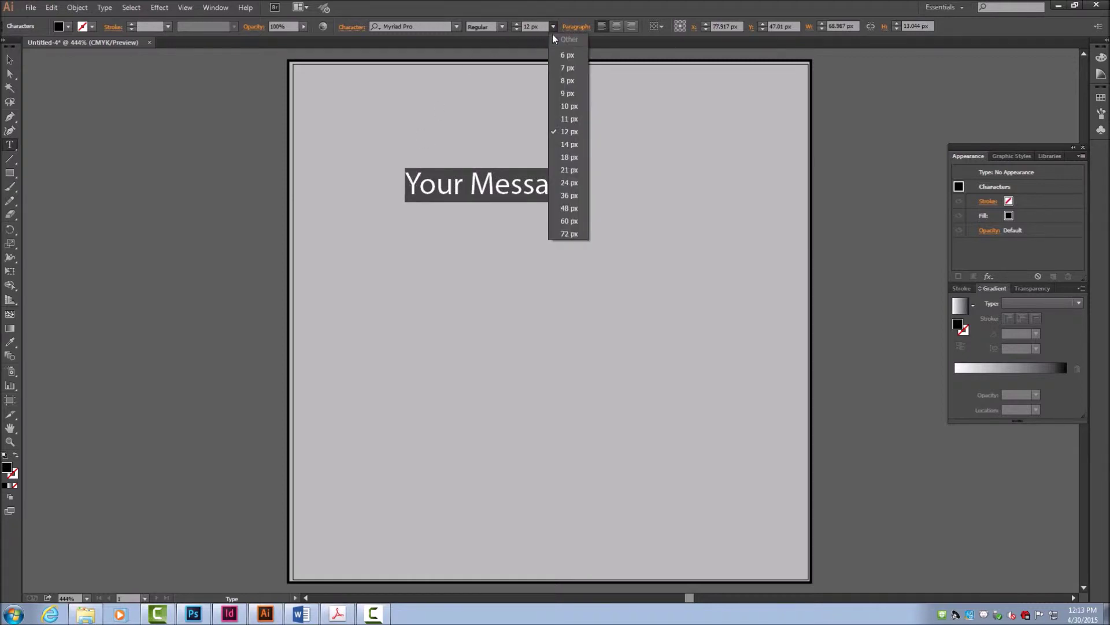
pyautogui.click(570, 157)
pyautogui.click(454, 26)
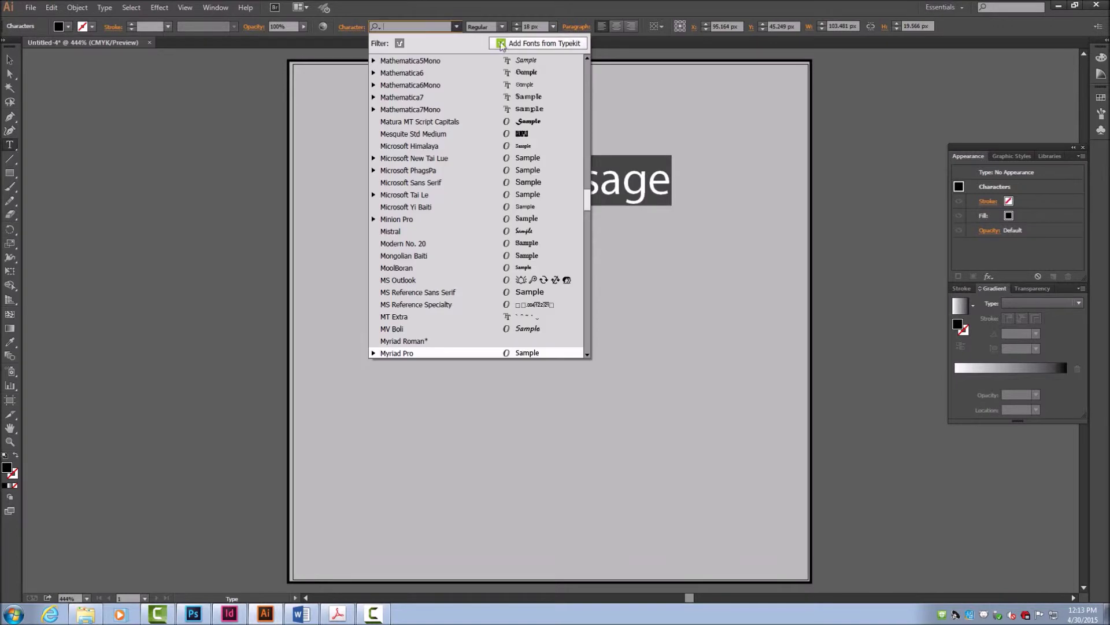
pyautogui.moveTo(586, 197); pyautogui.dragTo(584, 103)
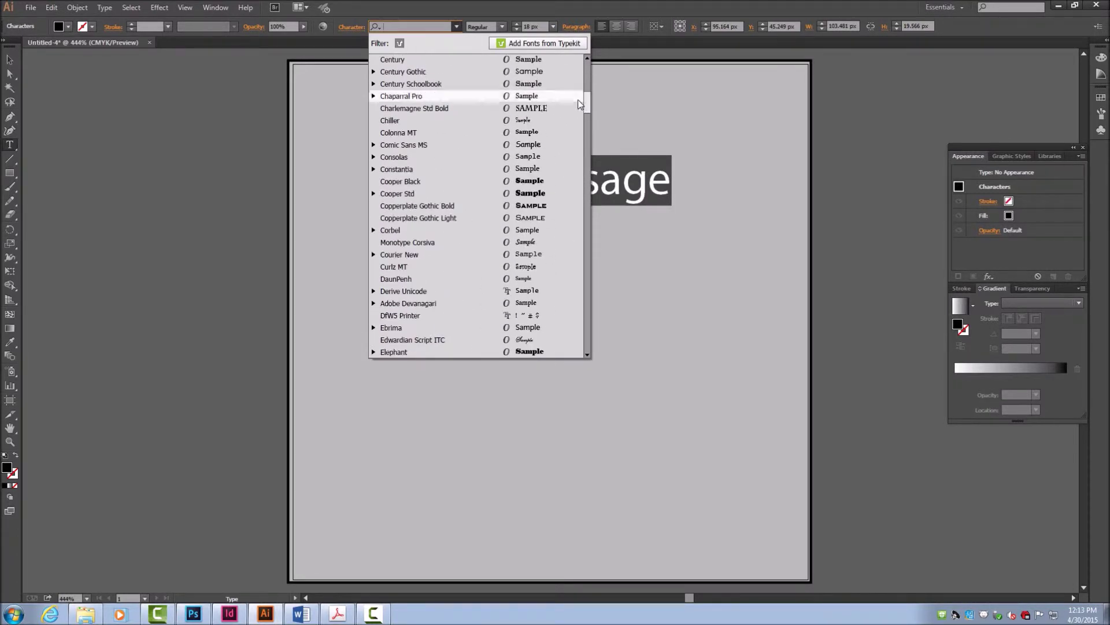
pyautogui.click(474, 145)
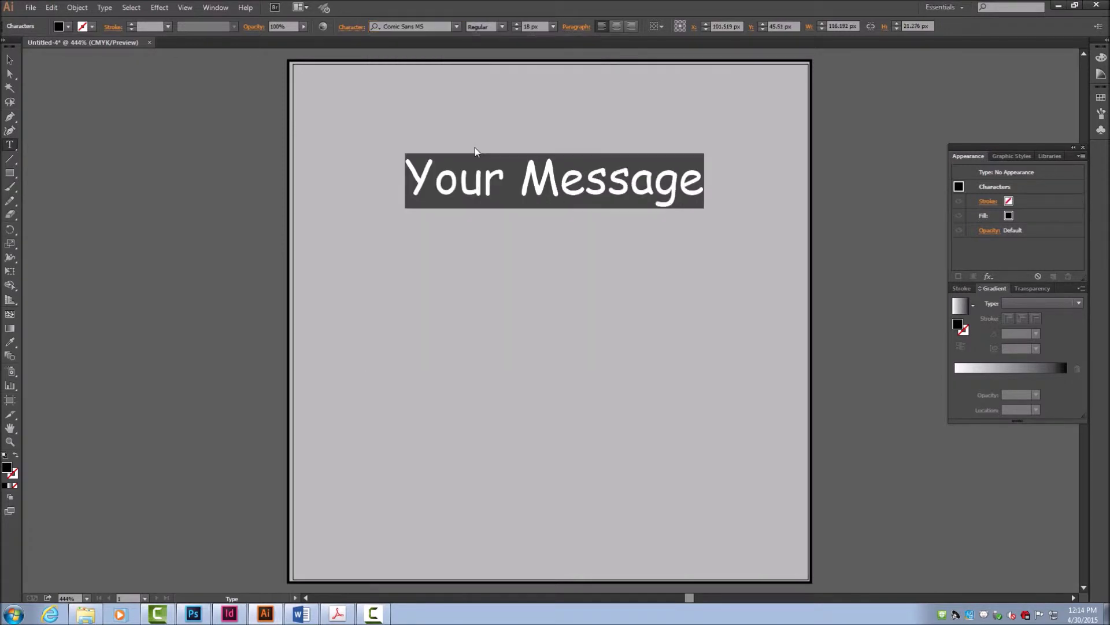
# - Select the Your Message text as an object and set its fill to None
pyautogui.click(7, 60)
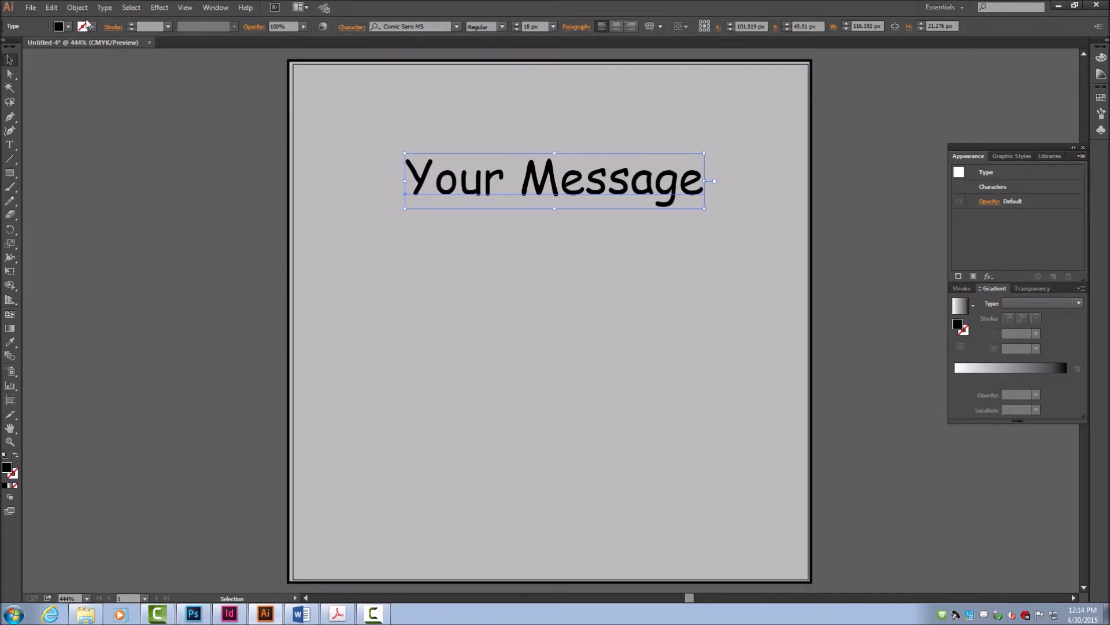
pyautogui.click(68, 27)
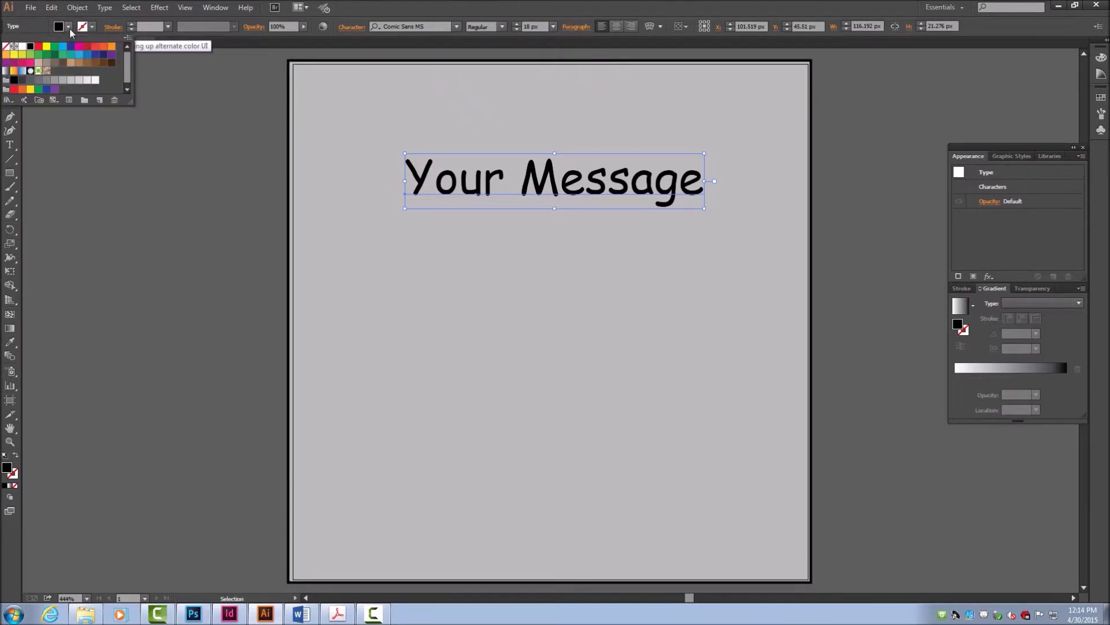
pyautogui.click(7, 46)
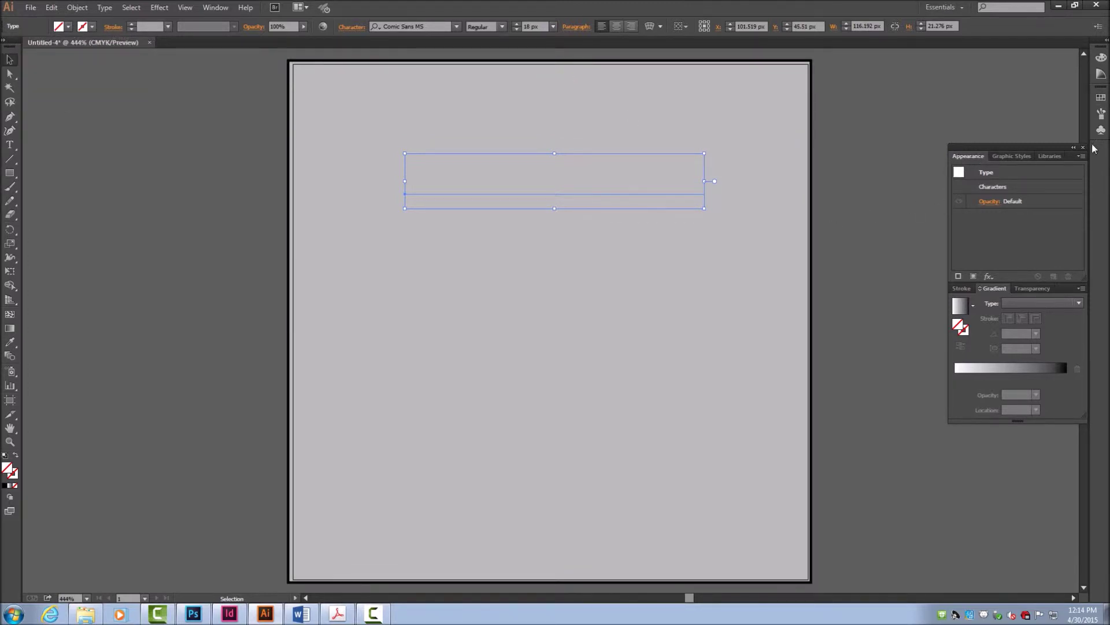
# - Add a new fill to the text object's appearance and make it a linear gradient at a -90° angle
pyautogui.click(215, 7)
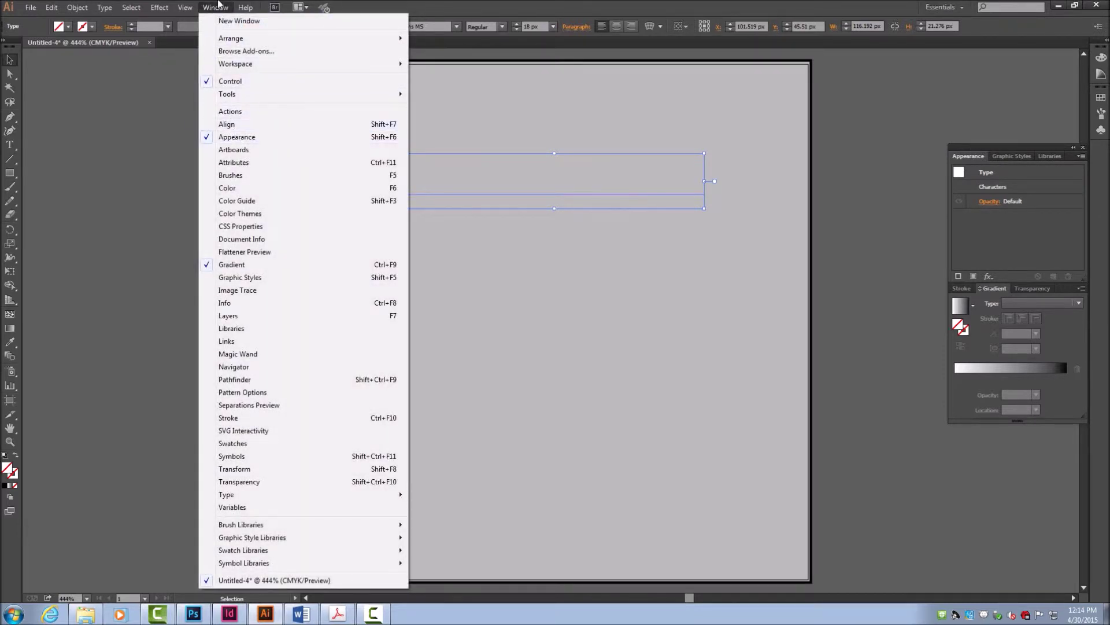
pyautogui.click(236, 138)
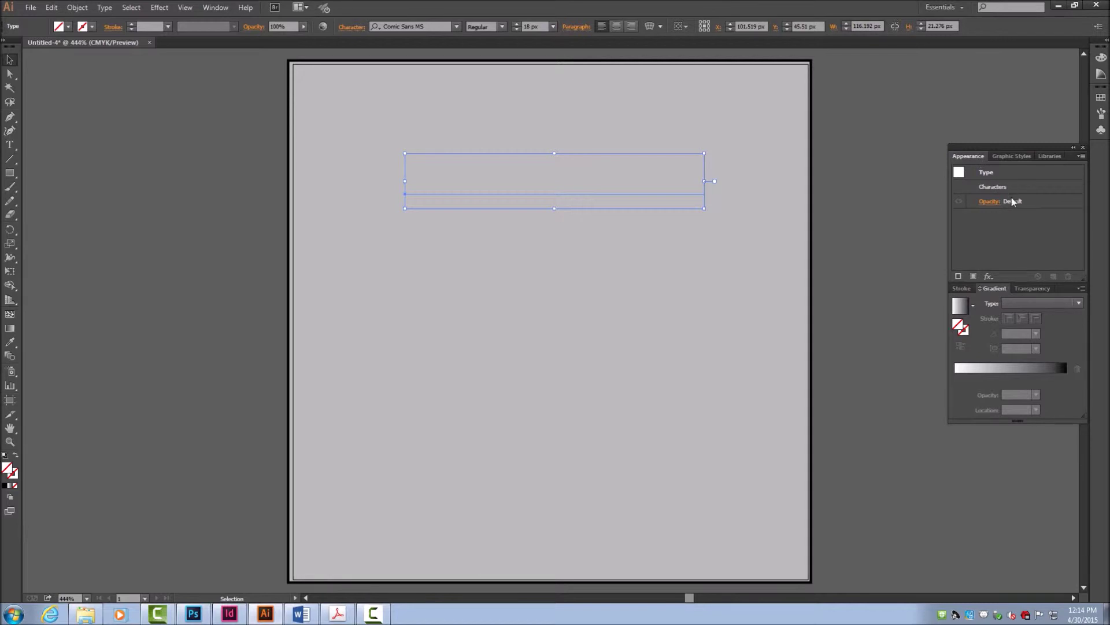
pyautogui.click(974, 278)
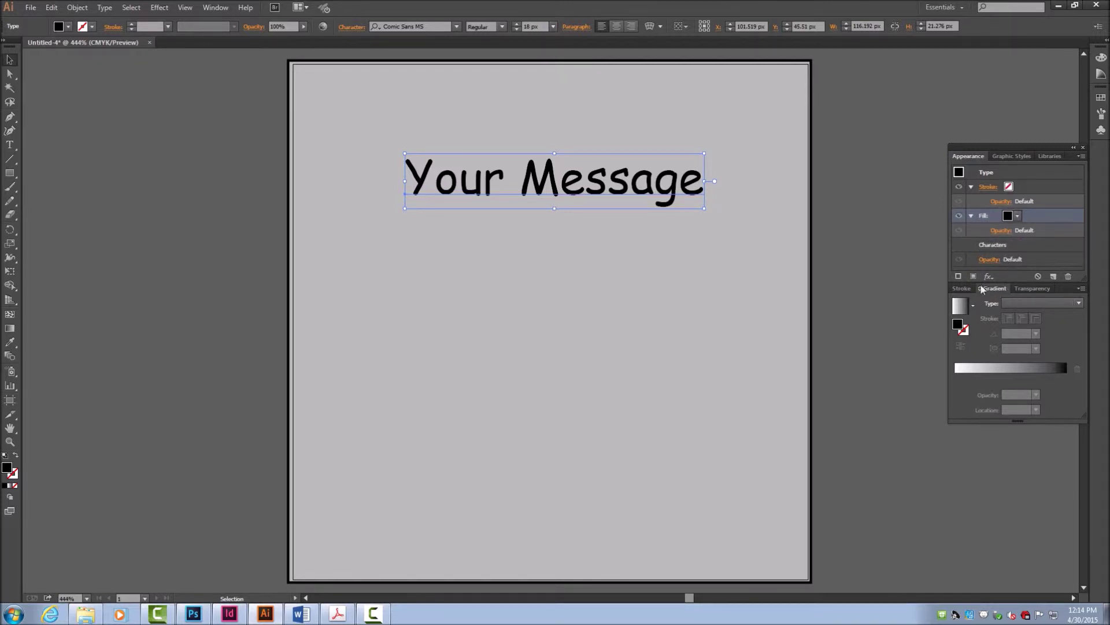
pyautogui.click(1041, 302)
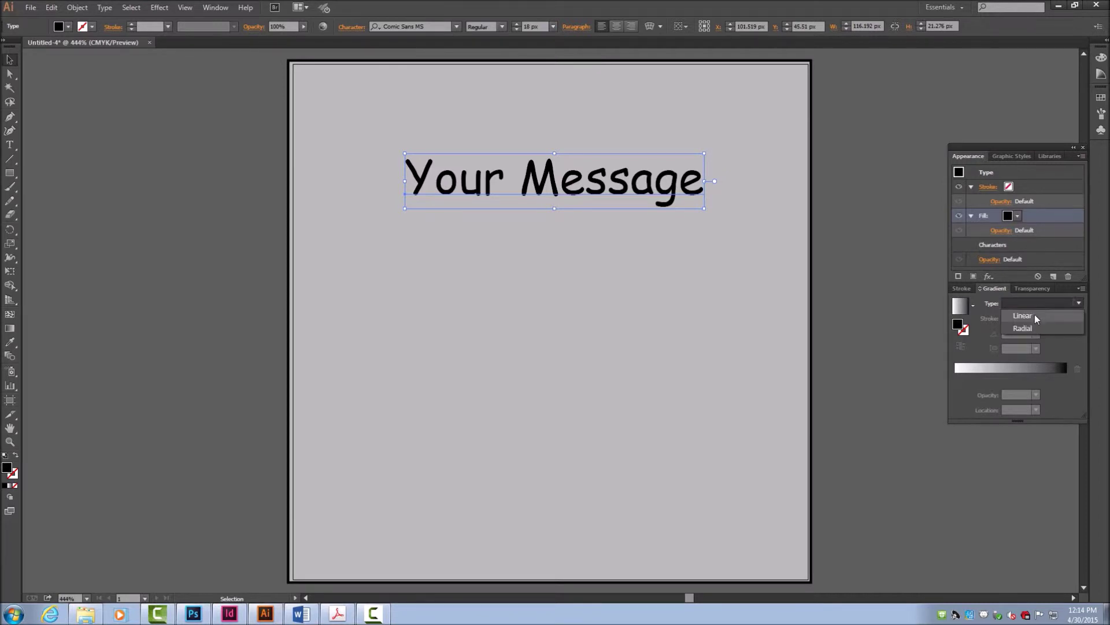
pyautogui.click(1035, 316)
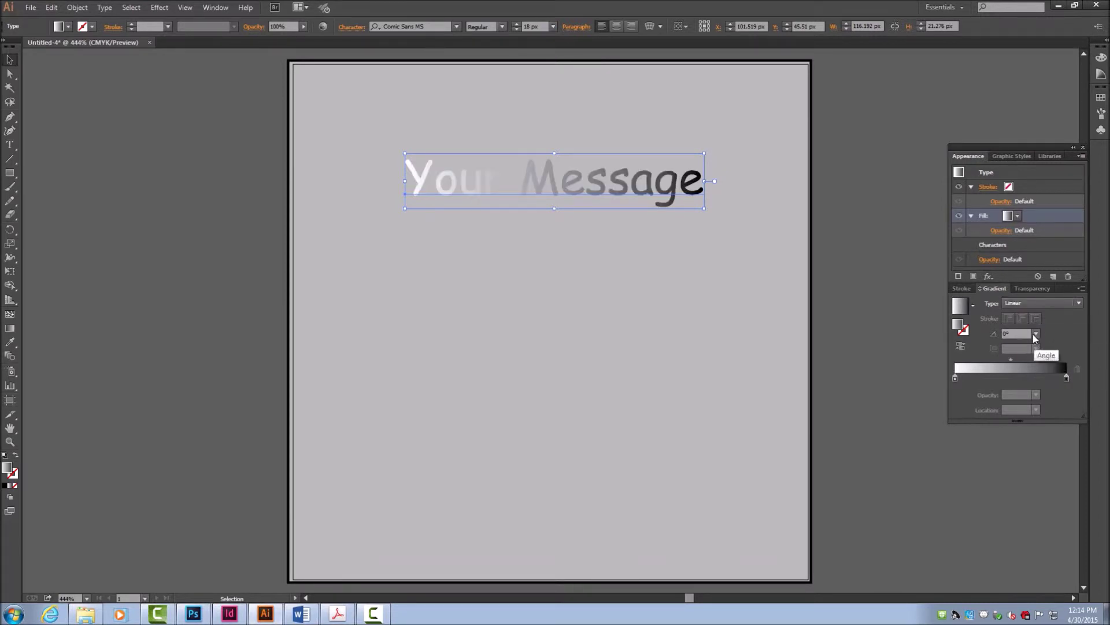
pyautogui.click(1035, 334)
pyautogui.click(1050, 504)
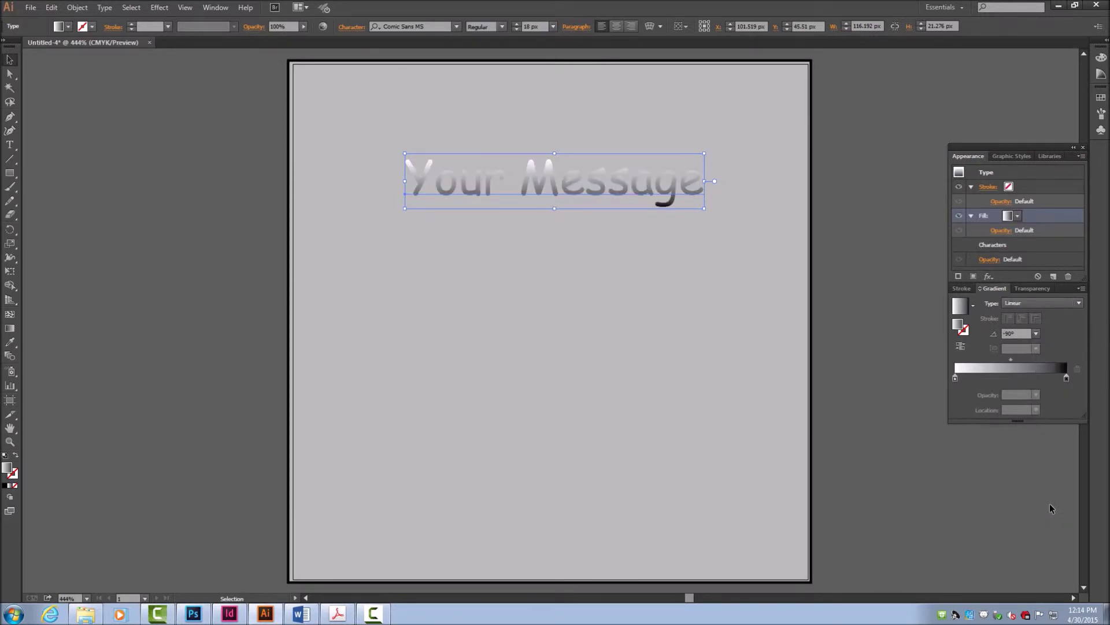
# - Change the gradient's black end stop to a medium gray swatch and move the white stop to a location of about 33%
pyautogui.doubleClick(1067, 379)
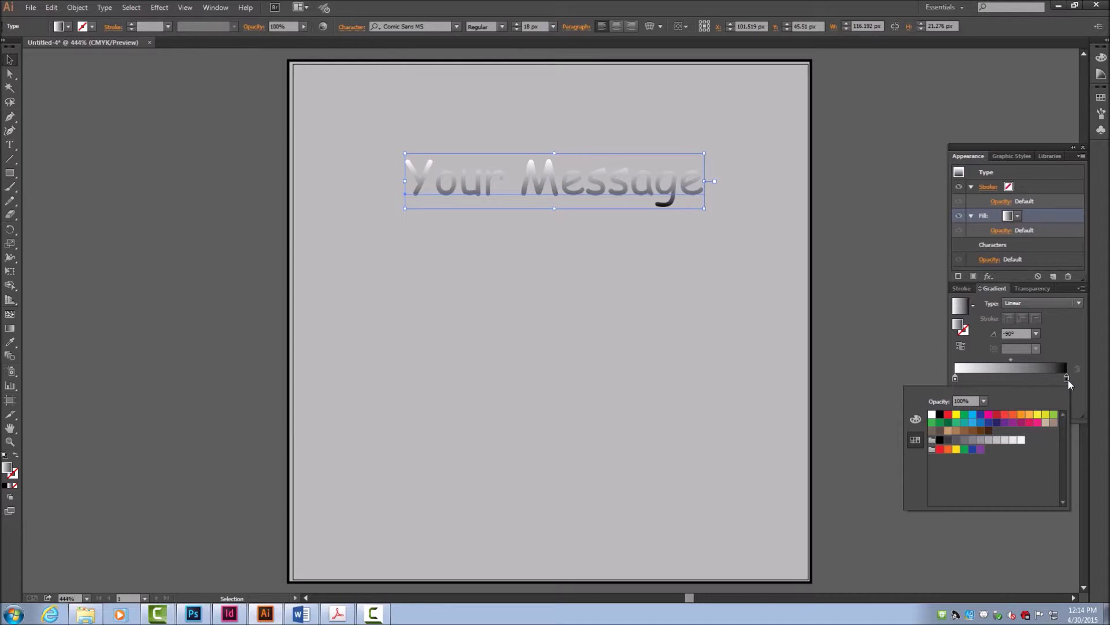
pyautogui.click(990, 440)
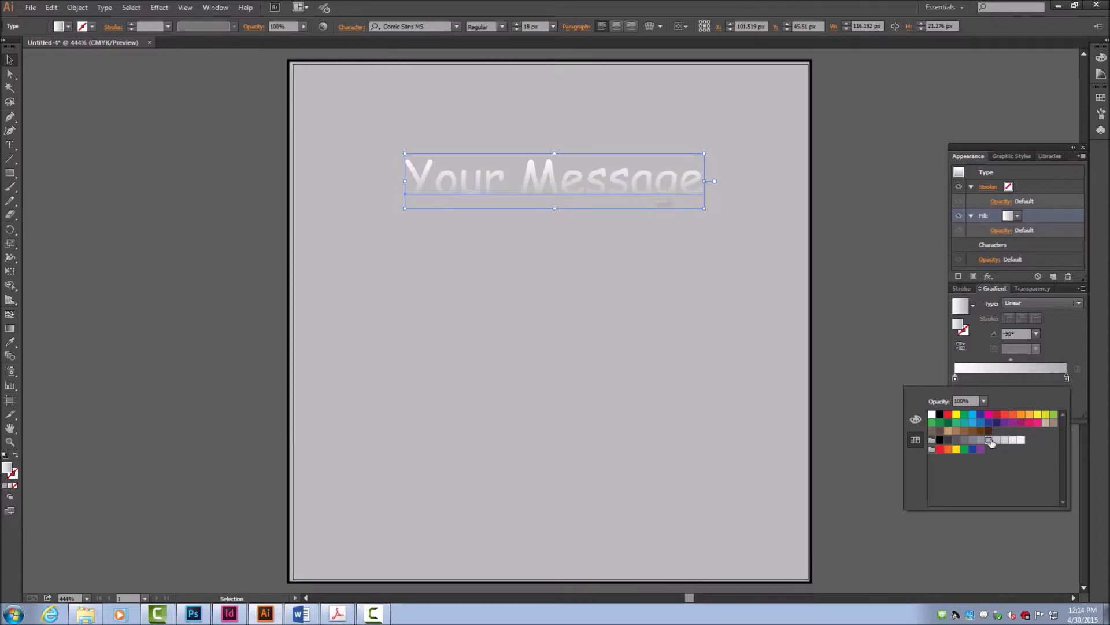
pyautogui.click(981, 440)
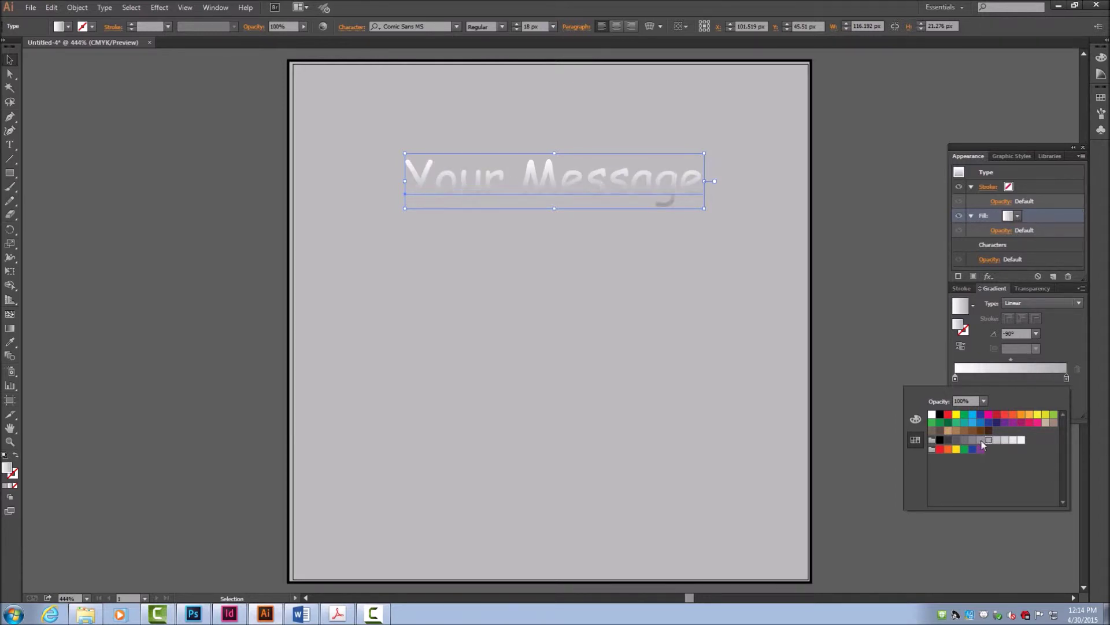
pyautogui.click(1068, 378)
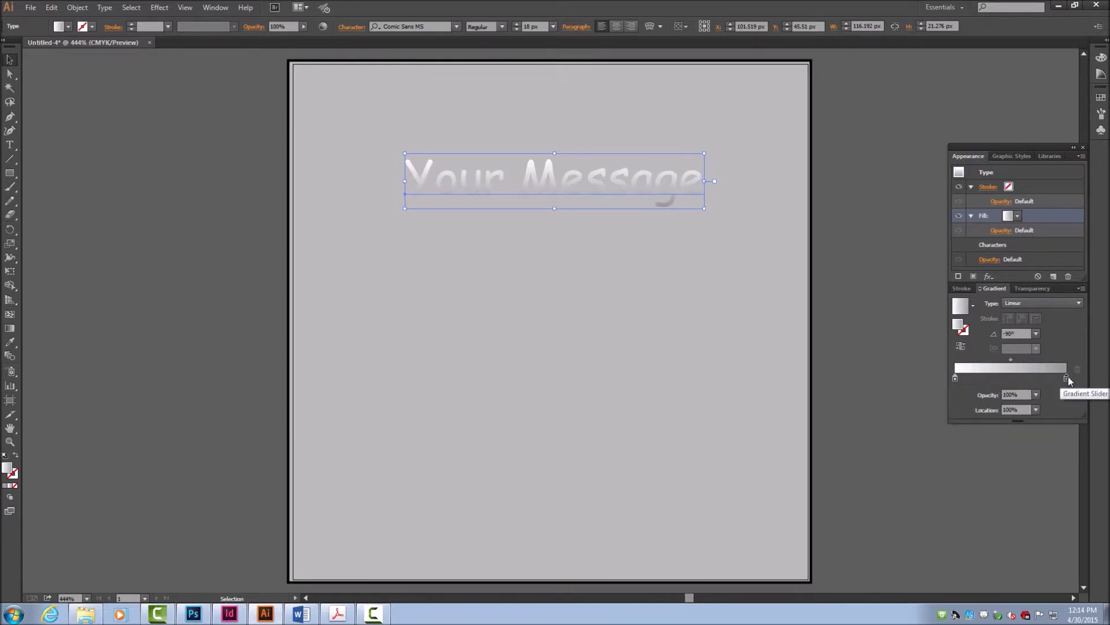
pyautogui.click(955, 379)
pyautogui.moveTo(955, 379); pyautogui.dragTo(993, 380)
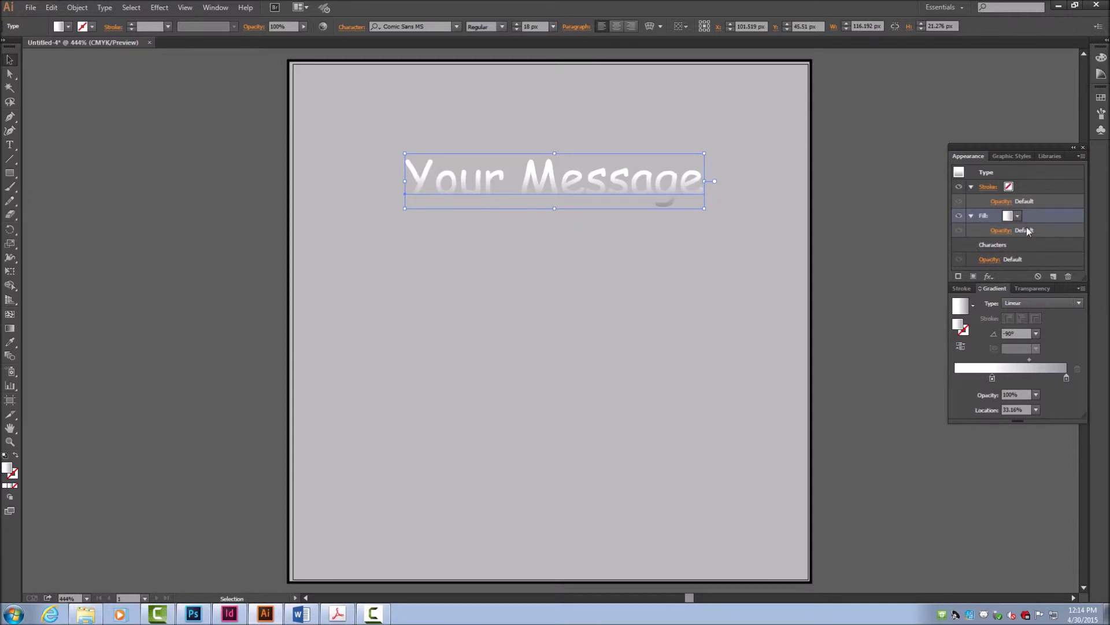
# - Add another fill to the Your Message text's appearance and make the lower of the two fills white
pyautogui.click(975, 276)
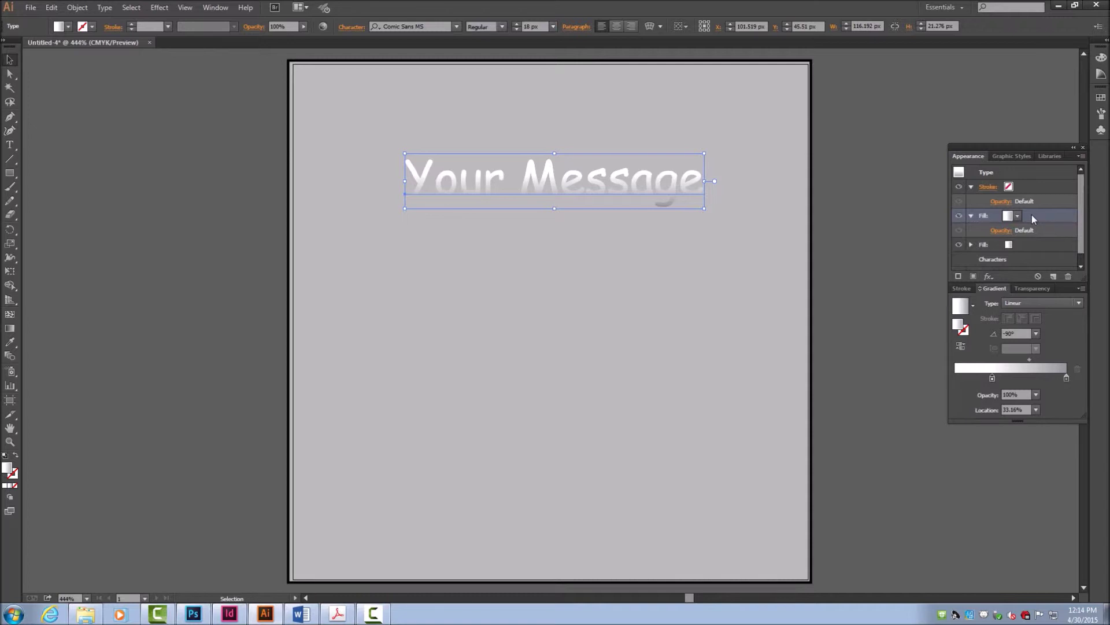
pyautogui.click(1028, 257)
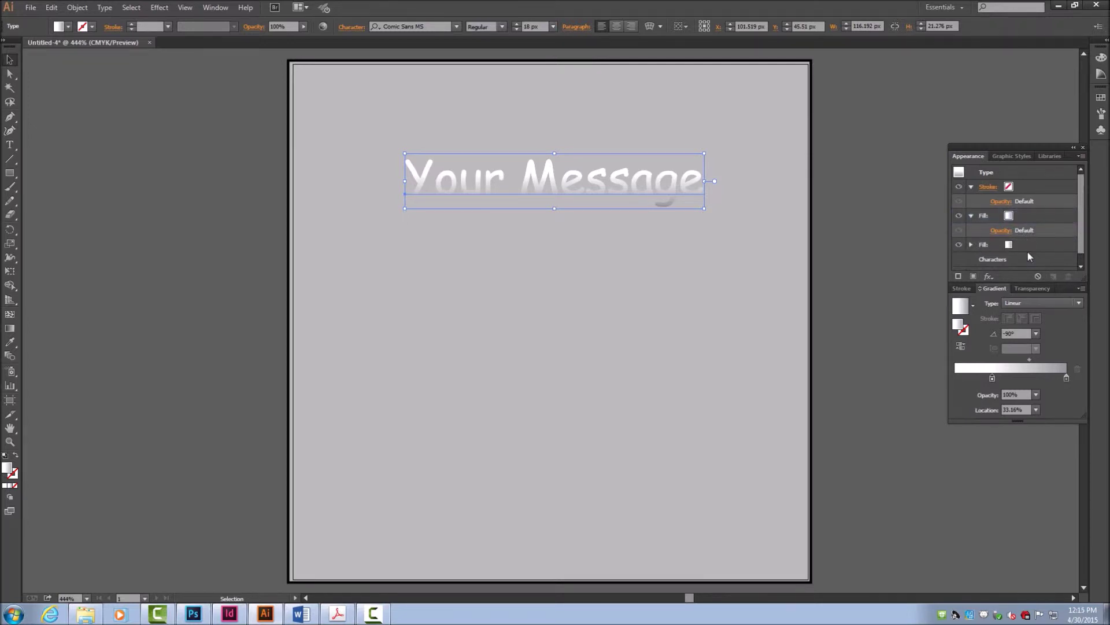
pyautogui.click(1026, 245)
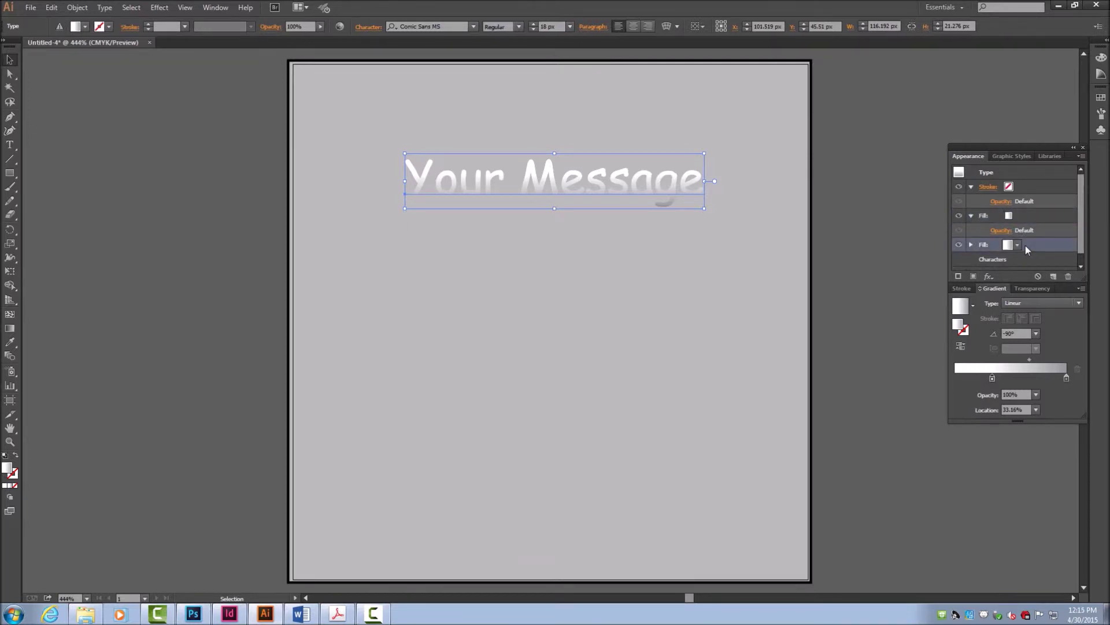
pyautogui.scroll(-1, 1080, 237)
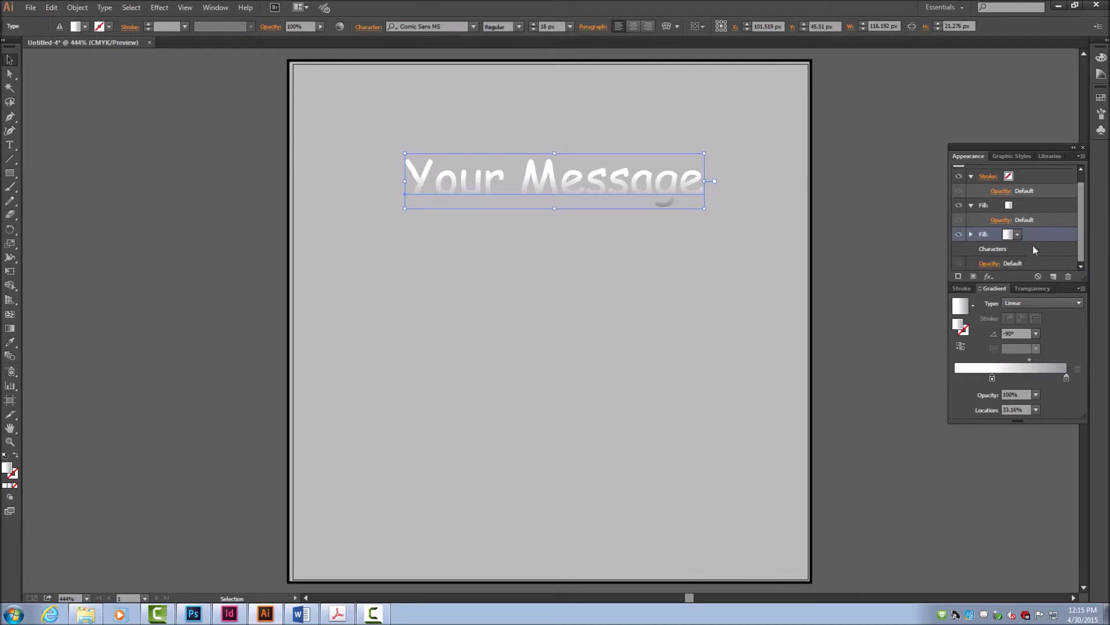
pyautogui.click(1017, 235)
pyautogui.click(911, 254)
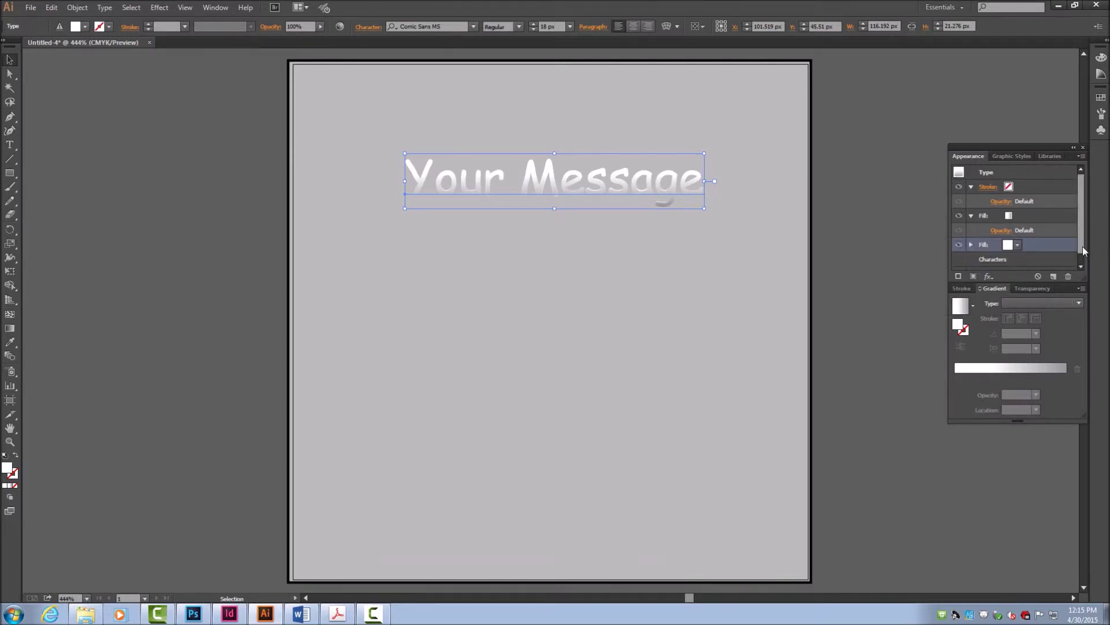
# - Apply an Offset Path effect of 1 px to the white fill, with mitered joins and a miter limit of 4
pyautogui.click(1081, 265)
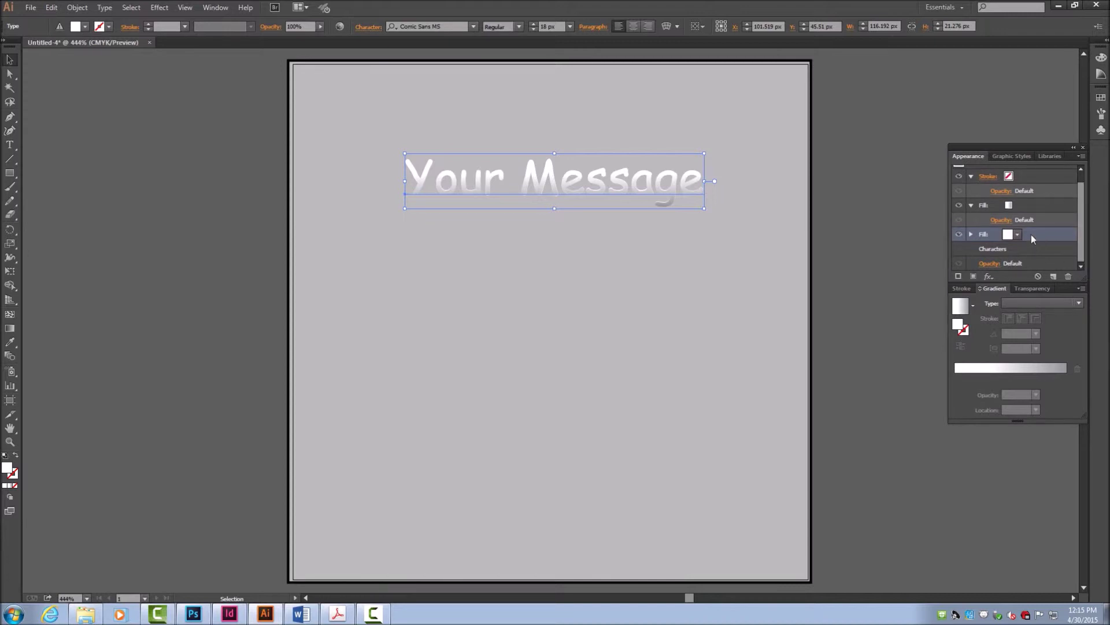
pyautogui.click(160, 7)
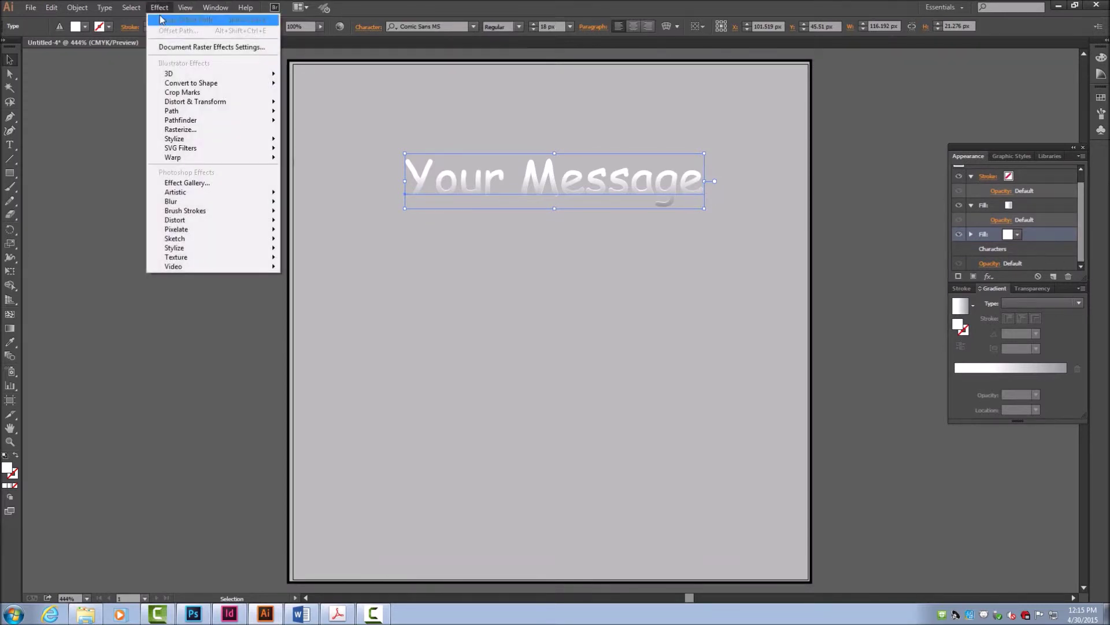
pyautogui.moveTo(186, 111)
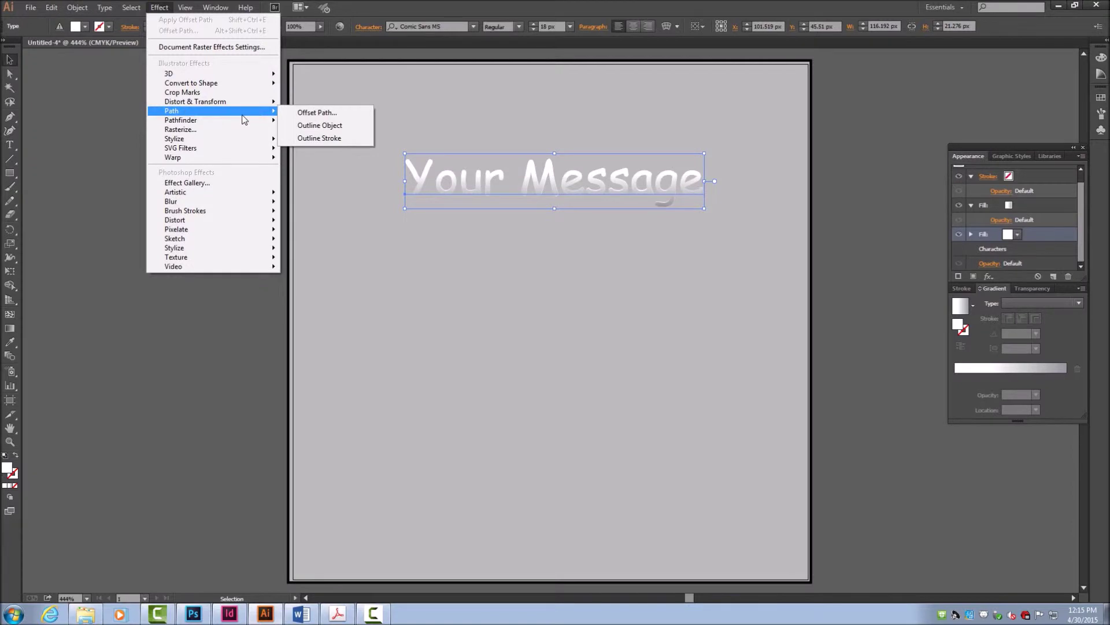
pyautogui.click(300, 112)
pyautogui.click(515, 286)
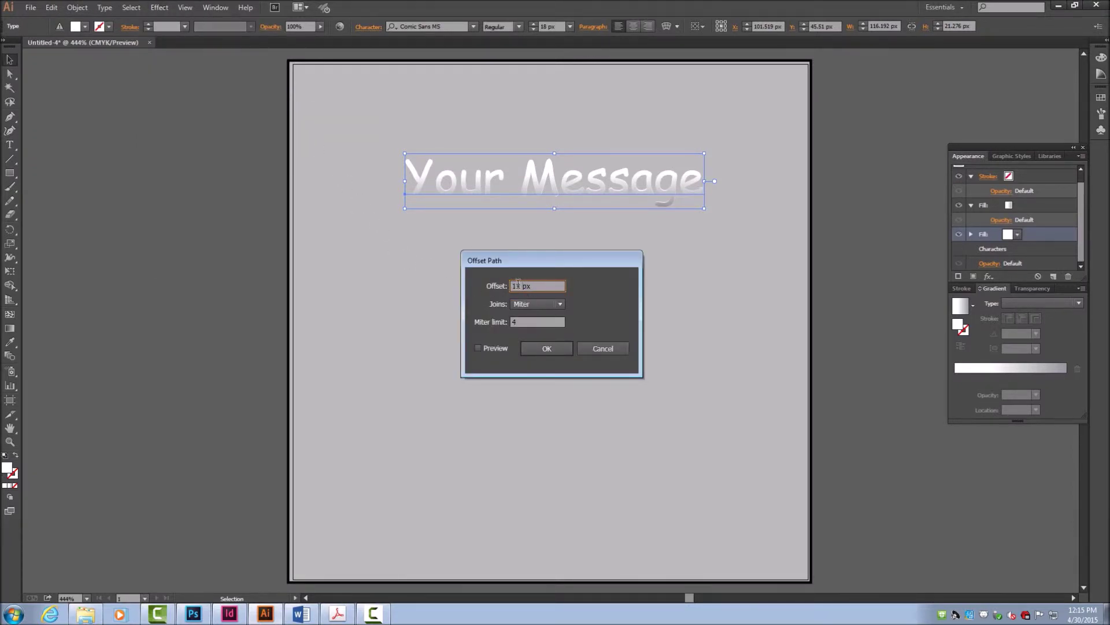
pyautogui.press('BackSpace')
pyautogui.click(478, 347)
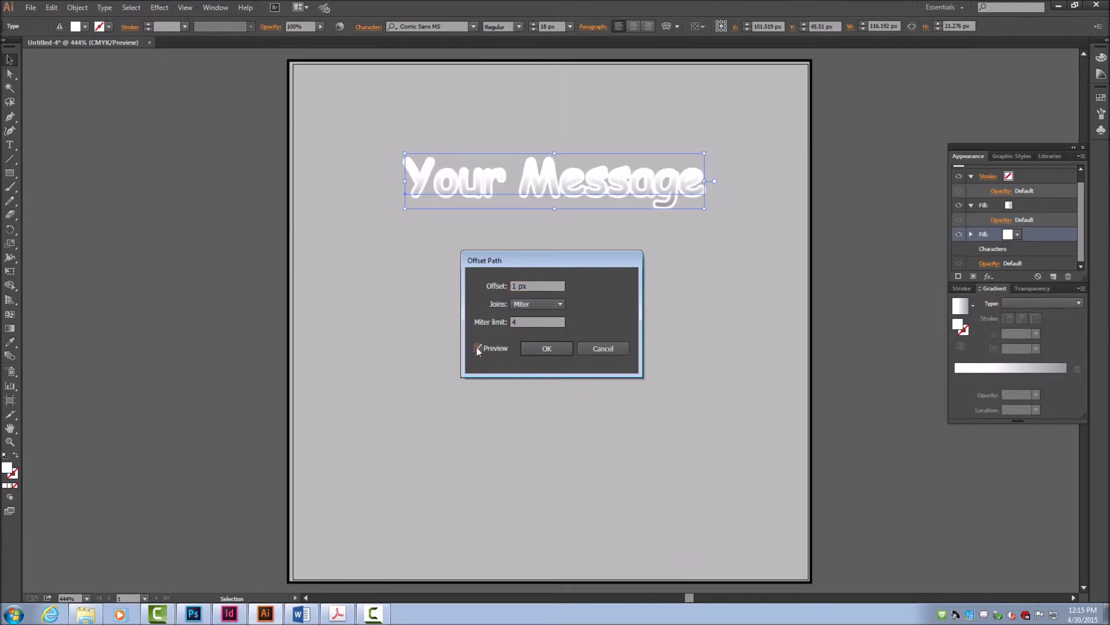
pyautogui.click(540, 348)
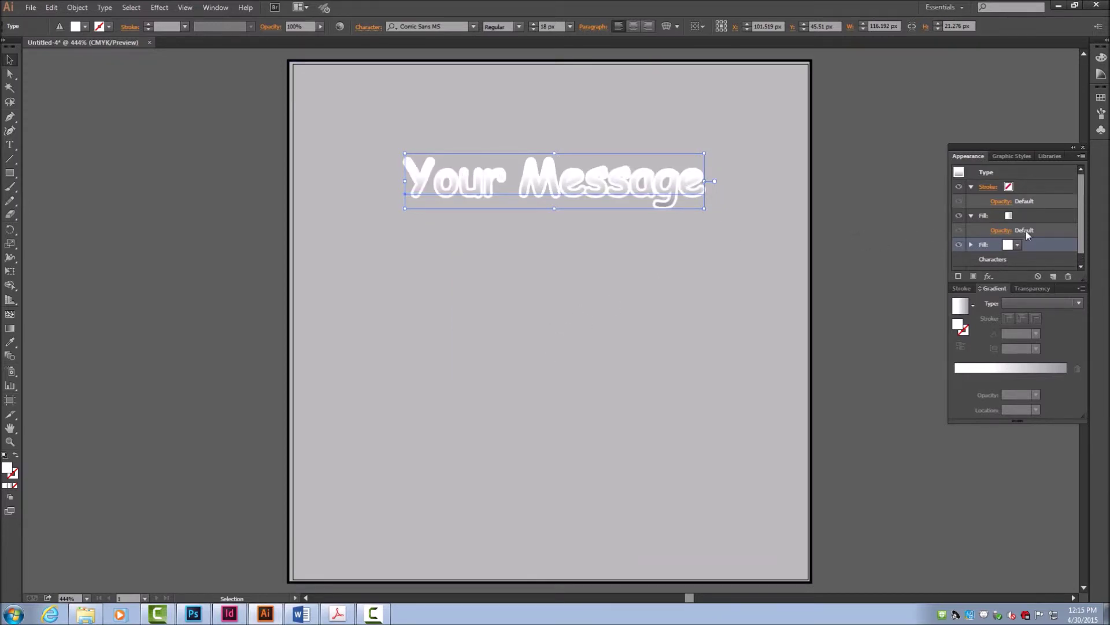
# - Add a Transform effect to the white fill that moves it 1 px vertically
pyautogui.click(161, 7)
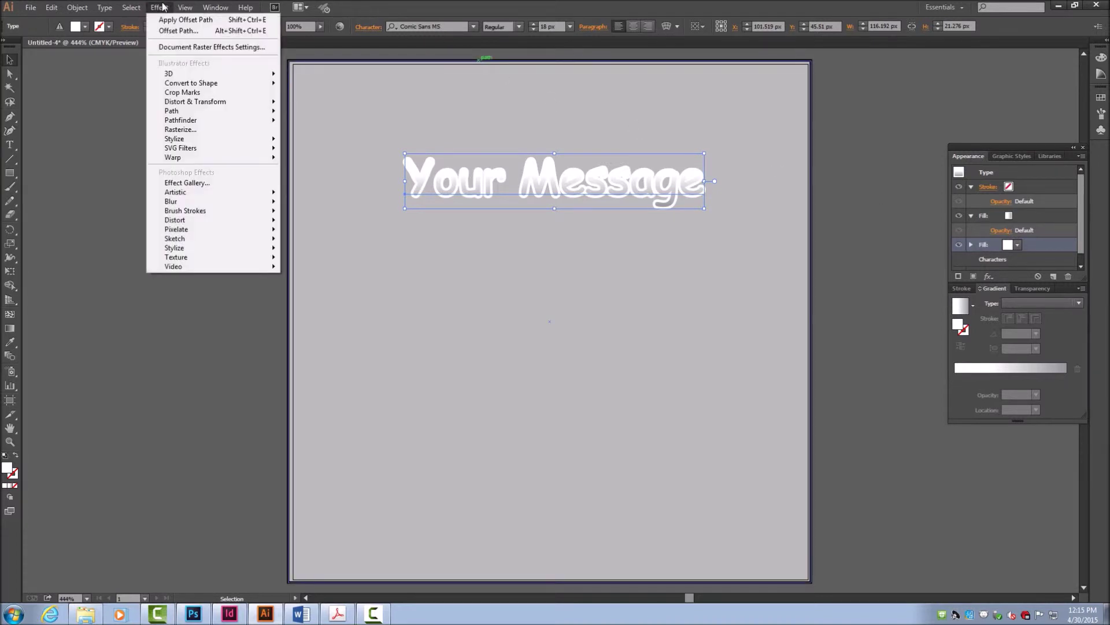
pyautogui.moveTo(219, 110)
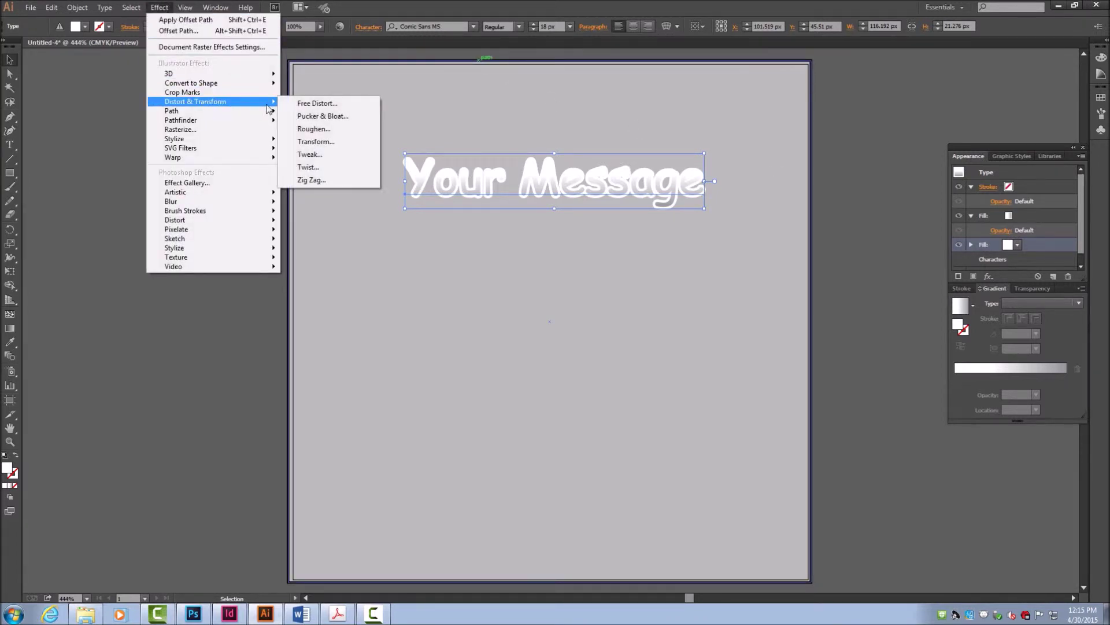
pyautogui.click(313, 142)
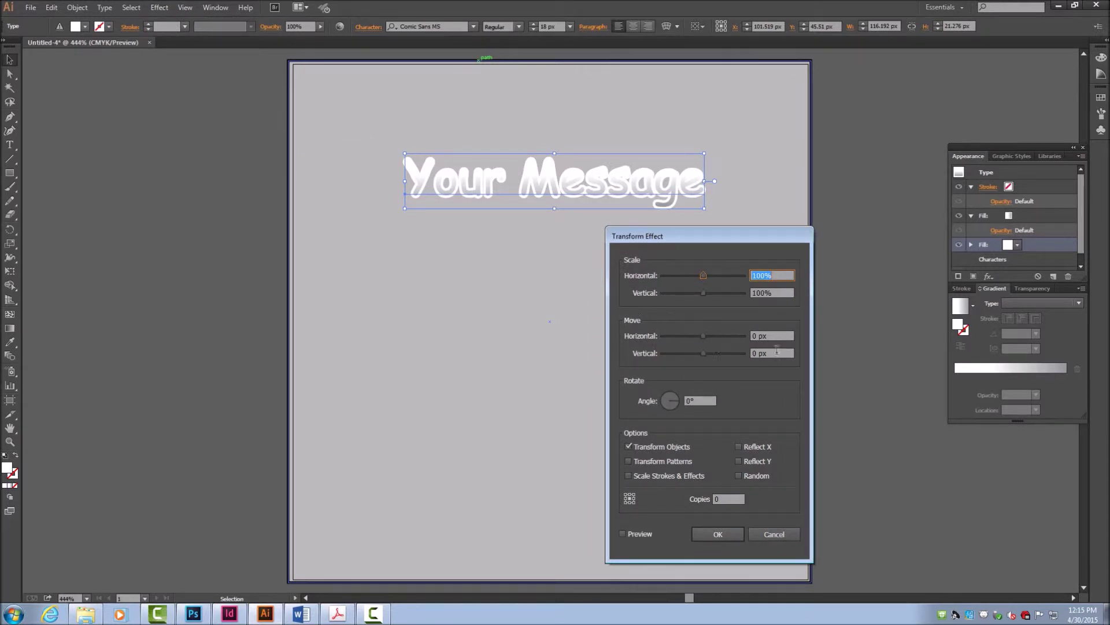
pyautogui.click(756, 353)
pyautogui.click(623, 533)
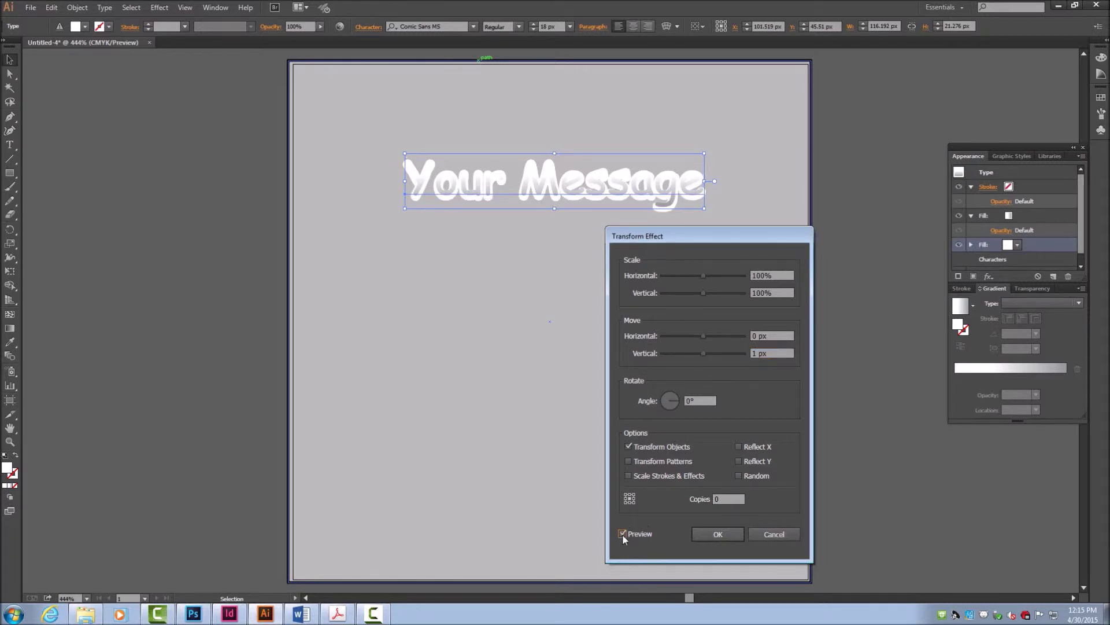
pyautogui.click(709, 537)
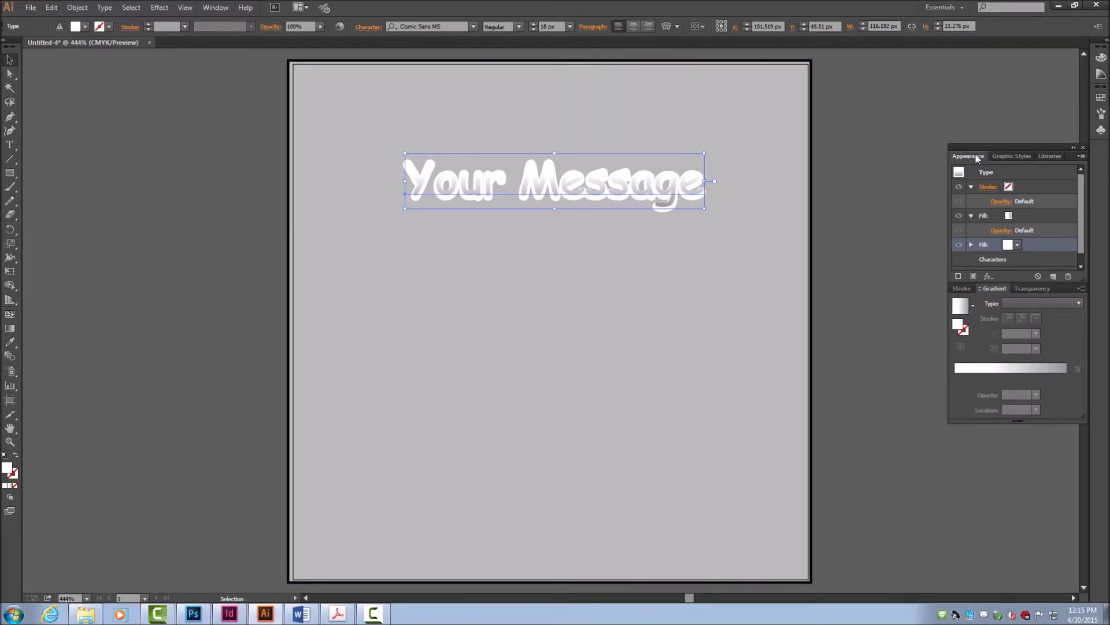
# - Duplicate the white fill and change the lower copy's color to black
pyautogui.moveTo(1079, 237); pyautogui.dragTo(1081, 258)
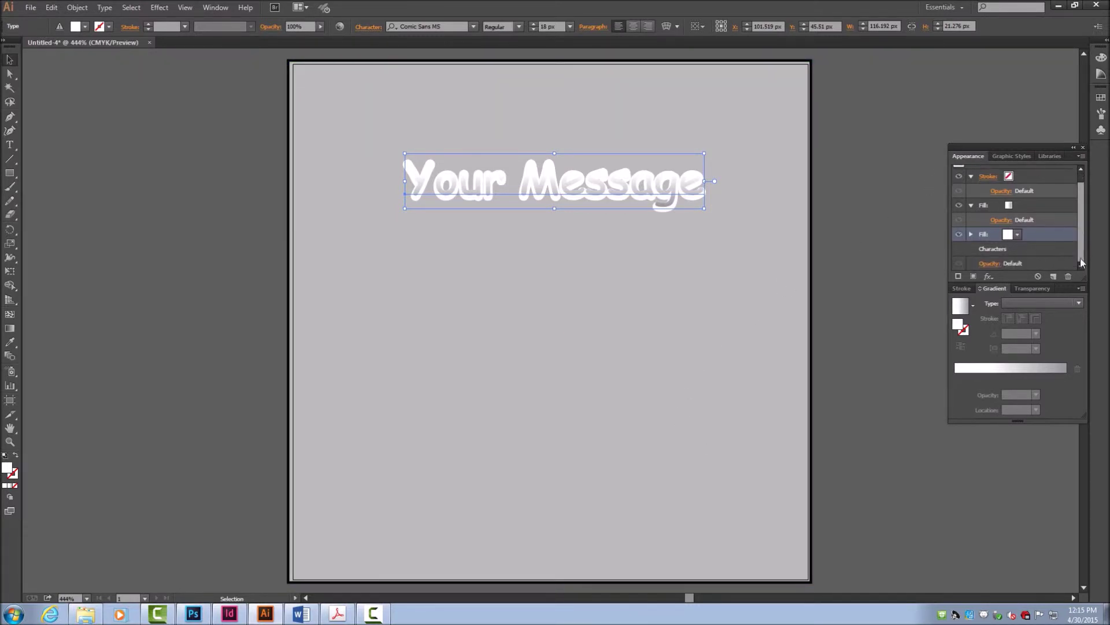
pyautogui.click(1053, 276)
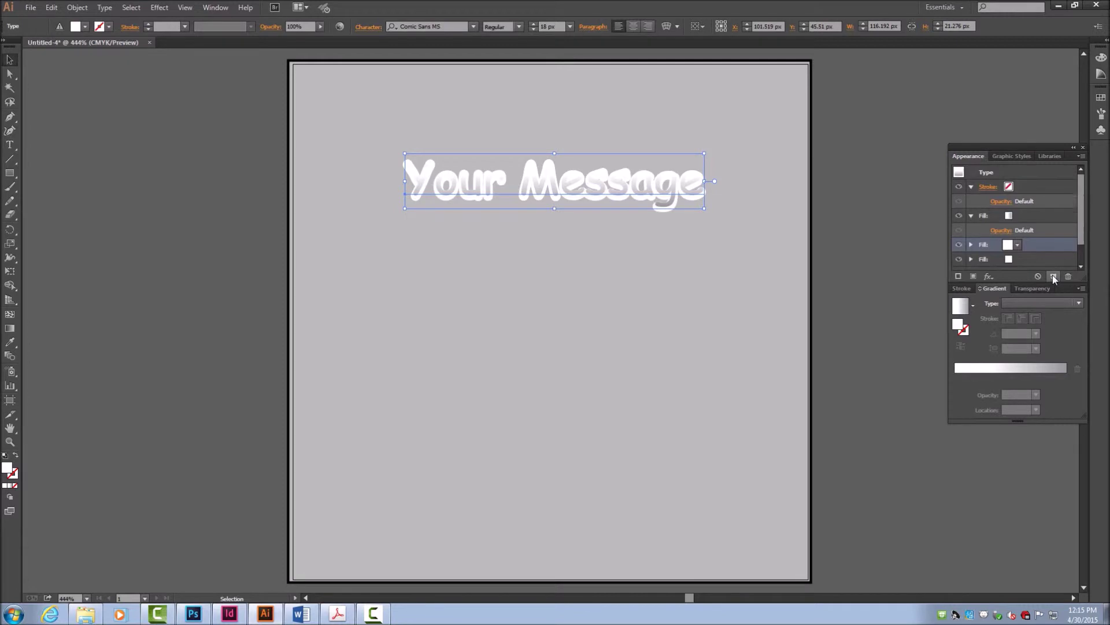
pyautogui.moveTo(1081, 236); pyautogui.dragTo(1079, 269)
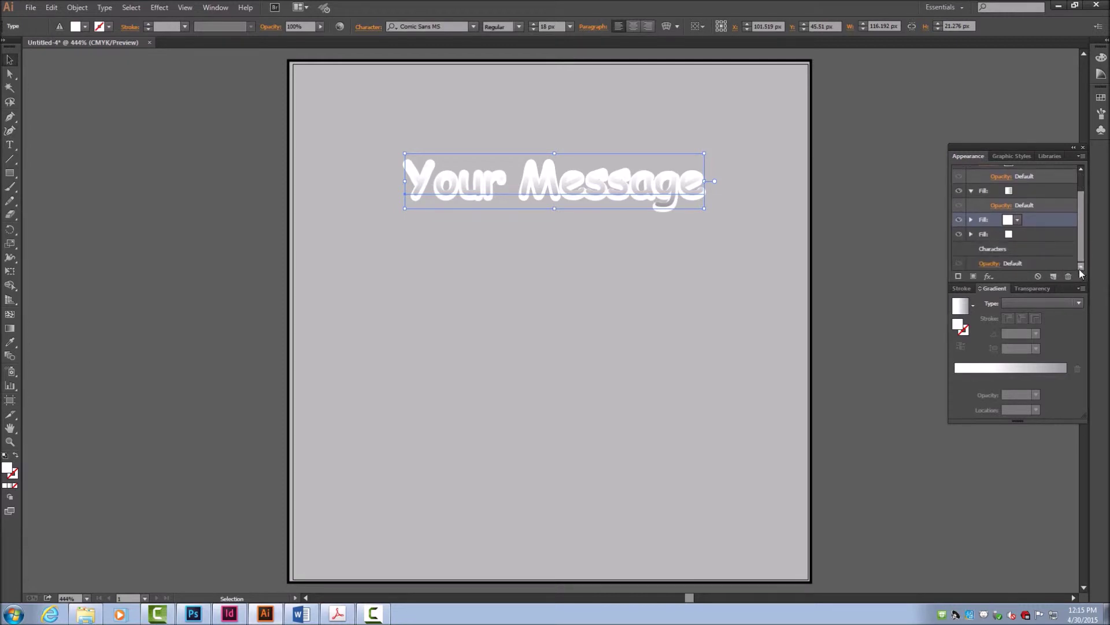
pyautogui.click(1029, 243)
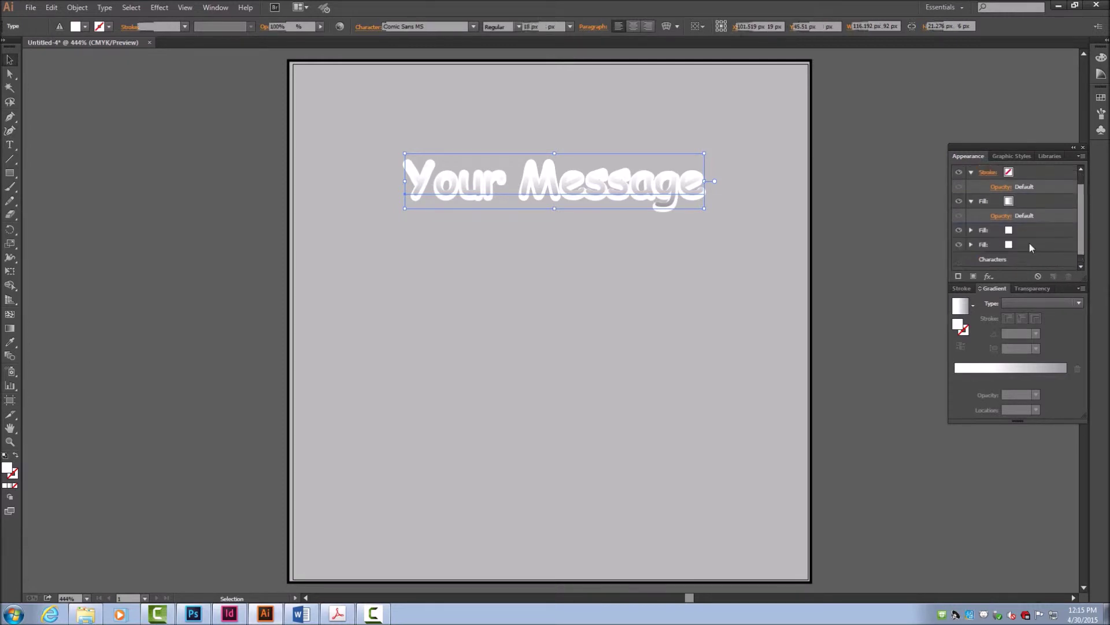
pyautogui.click(1030, 245)
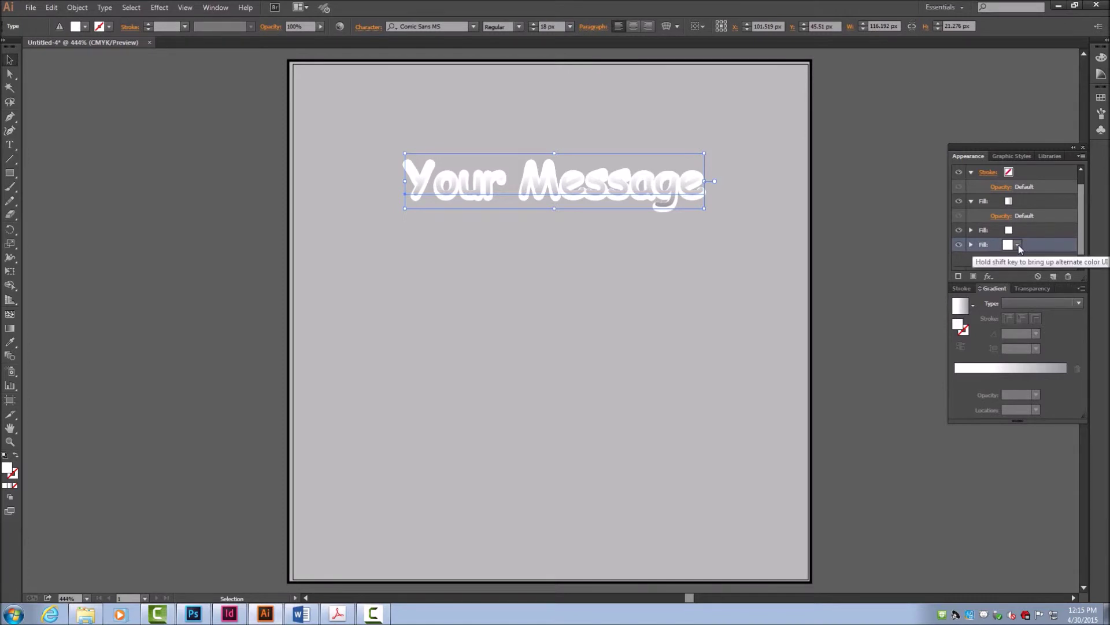
pyautogui.click(1018, 245)
pyautogui.click(918, 266)
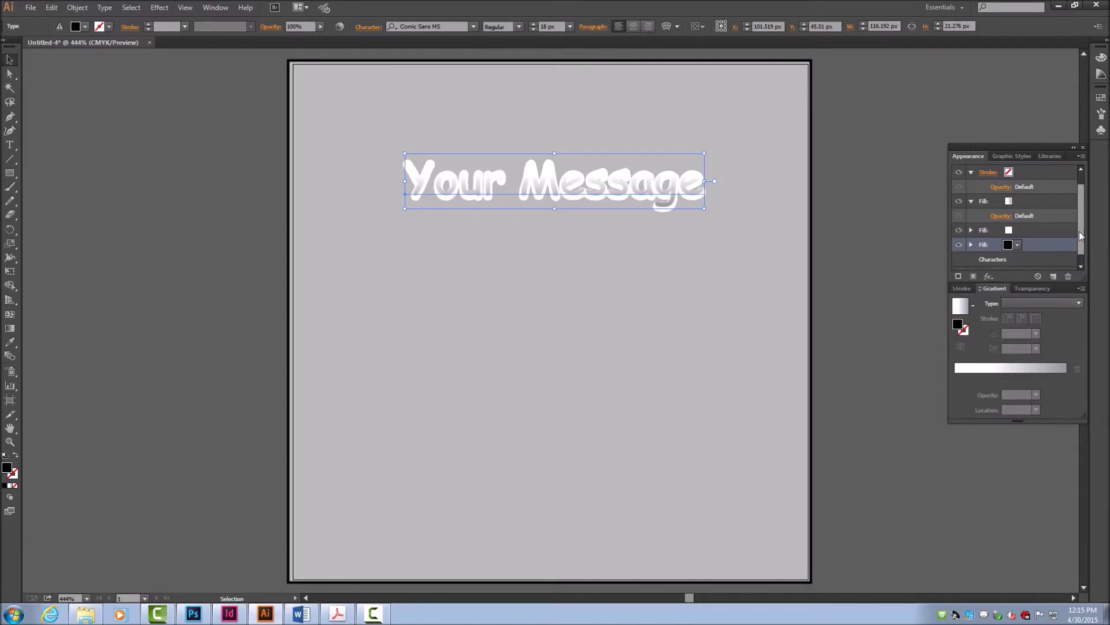
# - Edit the black fill's Transform effect so that its vertical move is 2 px
pyautogui.scroll(-1, 1080, 237)
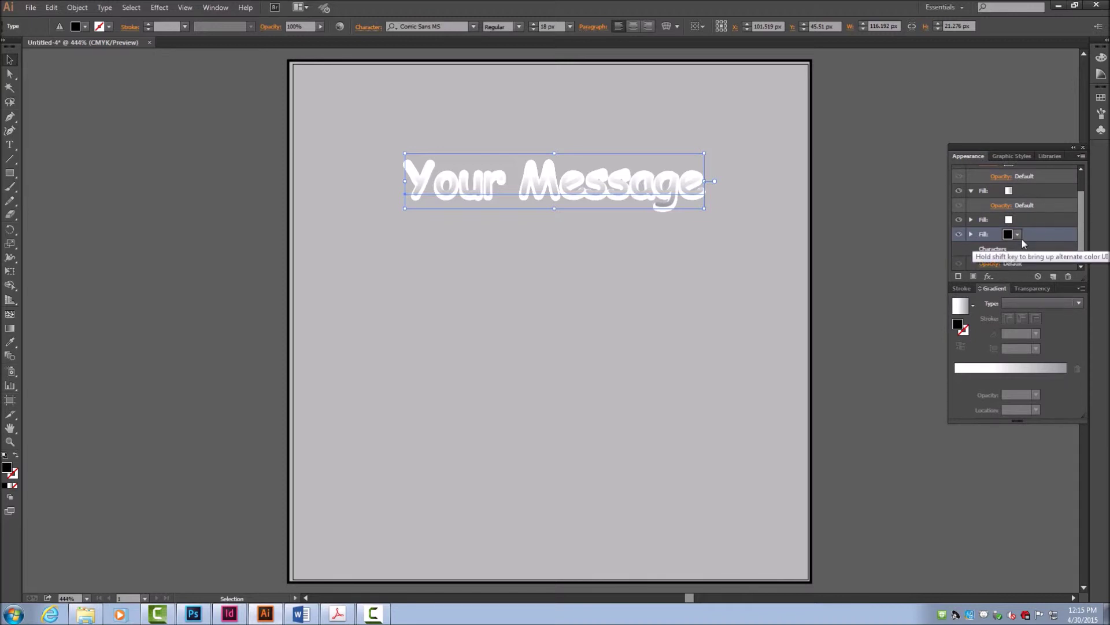
pyautogui.click(971, 234)
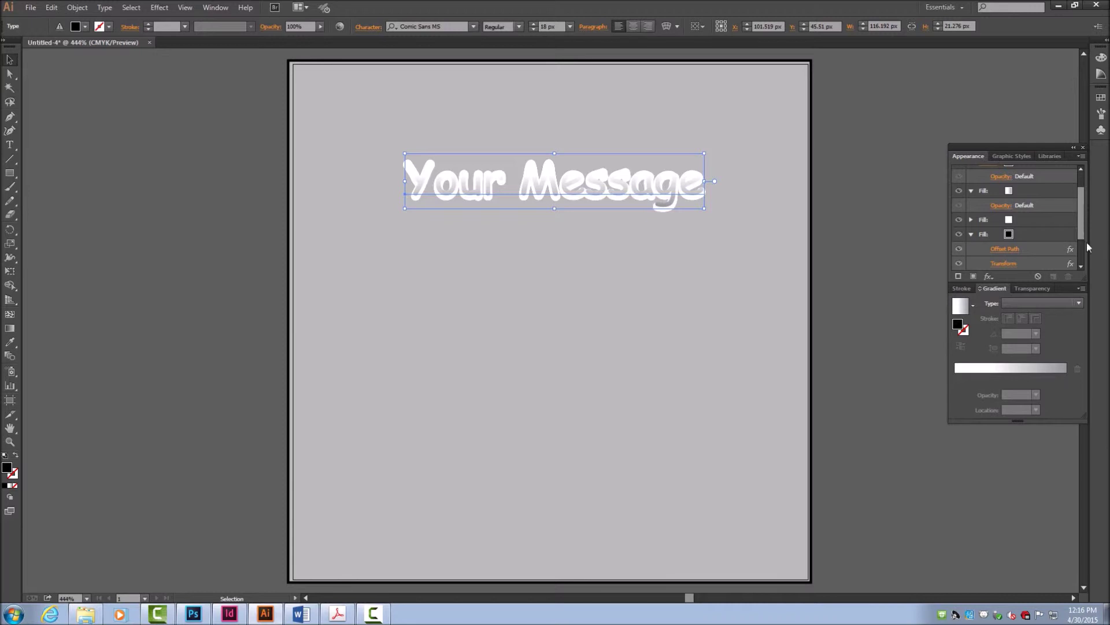
pyautogui.scroll(-3, 1023, 223)
pyautogui.click(1010, 220)
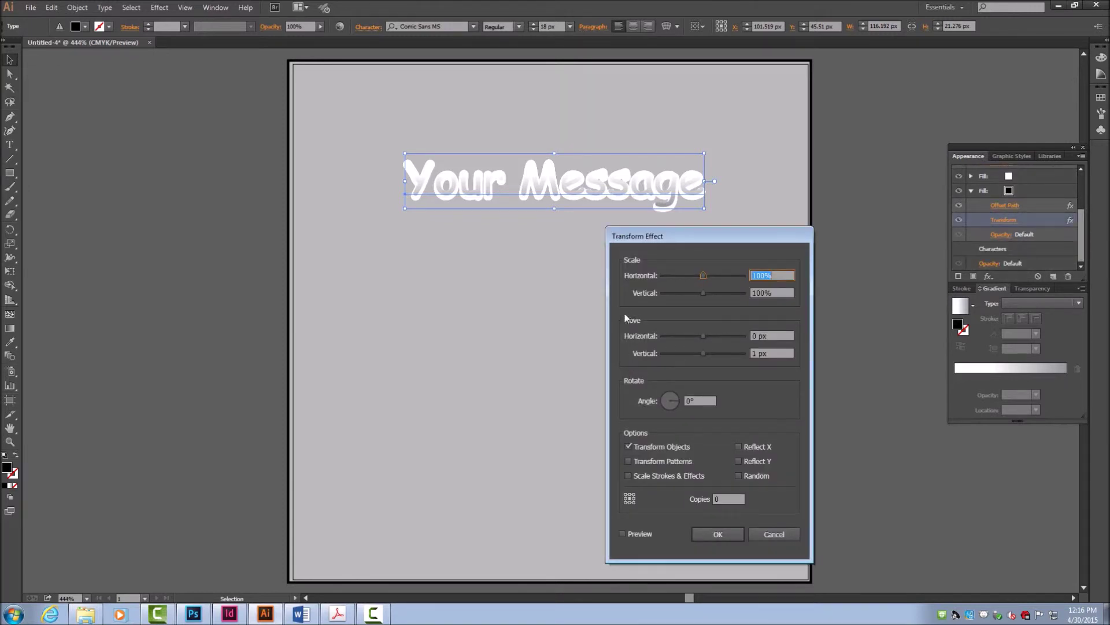
pyautogui.doubleClick(753, 353)
pyautogui.write('2')
pyautogui.click(619, 533)
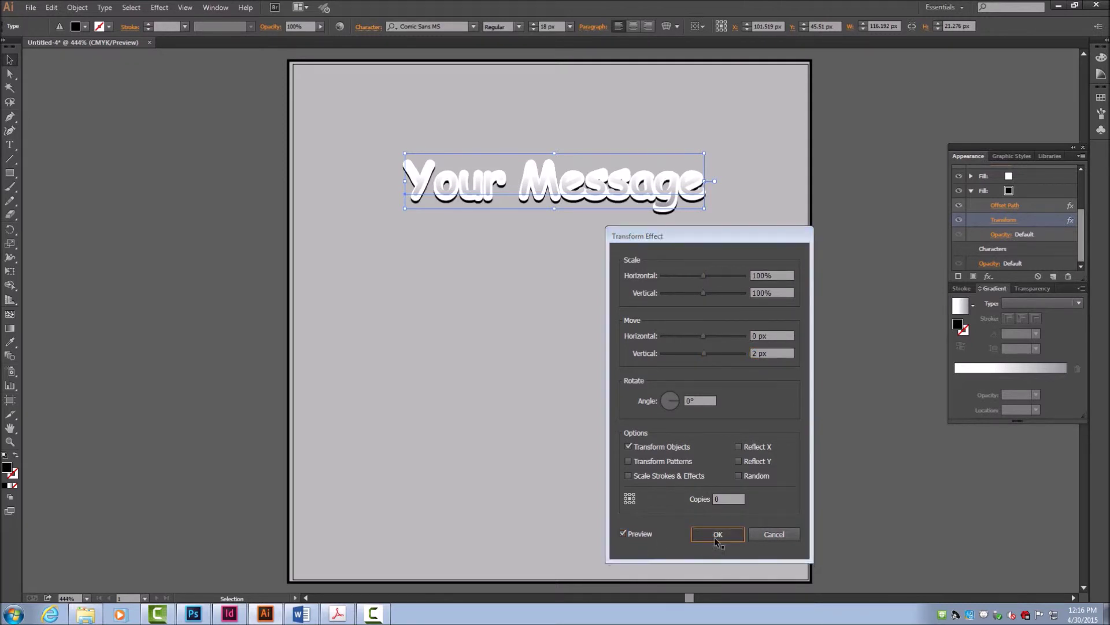
pyautogui.click(718, 534)
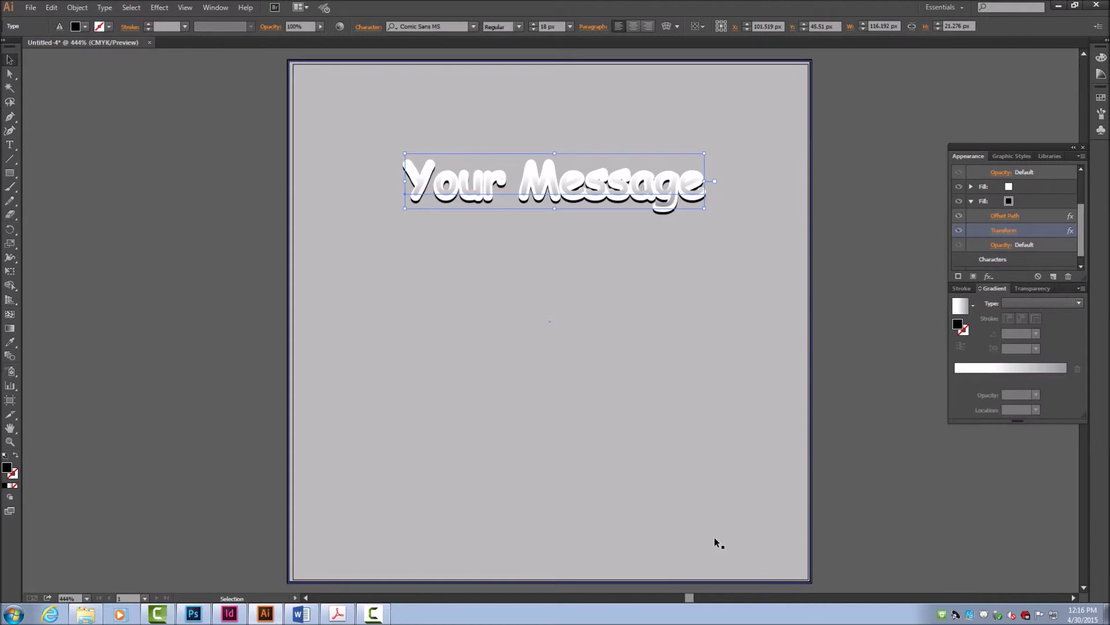
# - Collapse the black fill's effects, duplicate the fill, and select the lower of the two black fills
pyautogui.click(971, 201)
pyautogui.click(1037, 234)
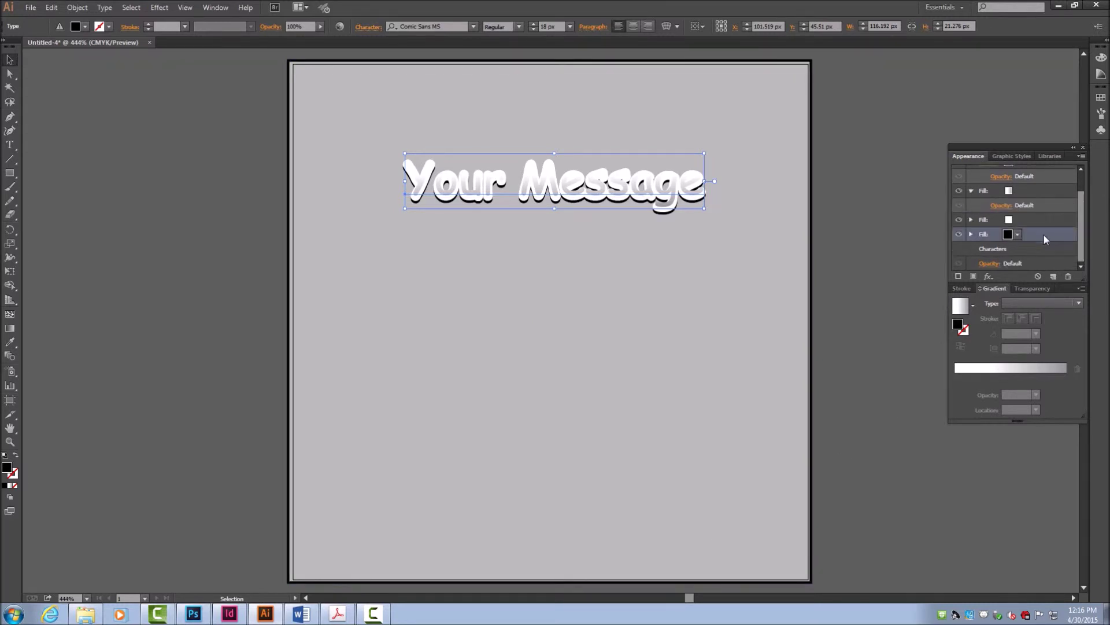
pyautogui.click(1054, 276)
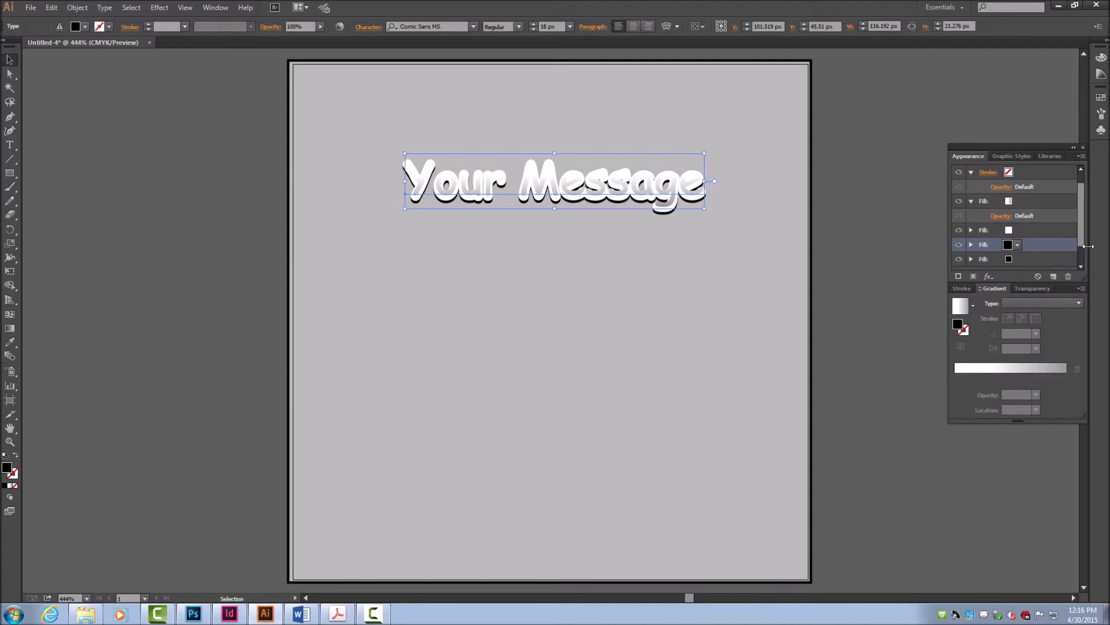
pyautogui.moveTo(1078, 237); pyautogui.dragTo(1080, 267)
pyautogui.moveTo(1037, 224); pyautogui.dragTo(1032, 243)
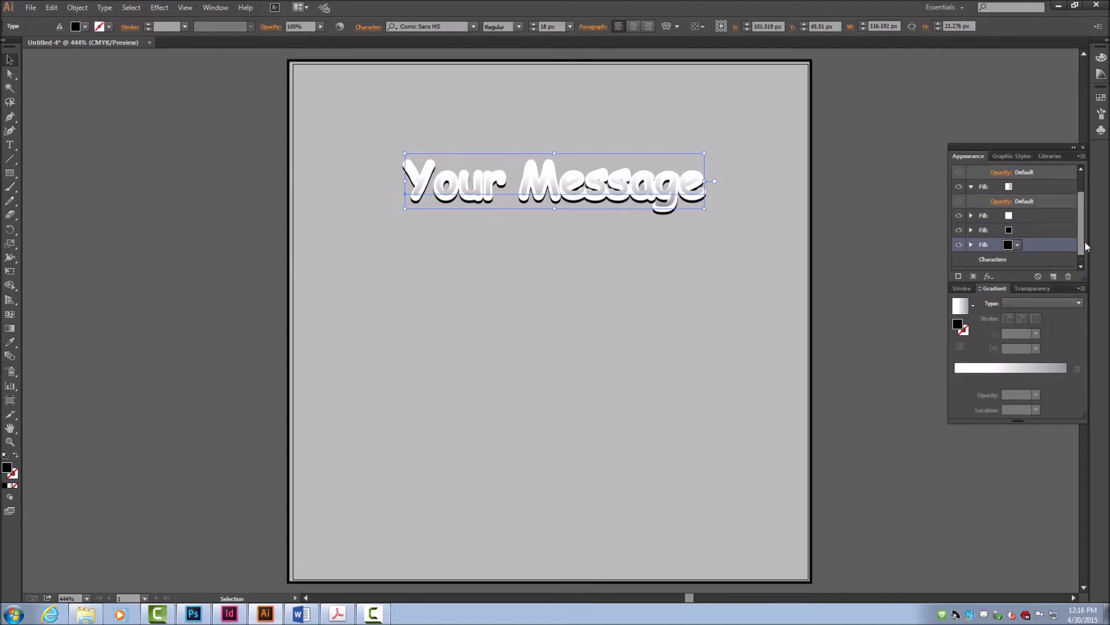
pyautogui.scroll(-1, 1083, 241)
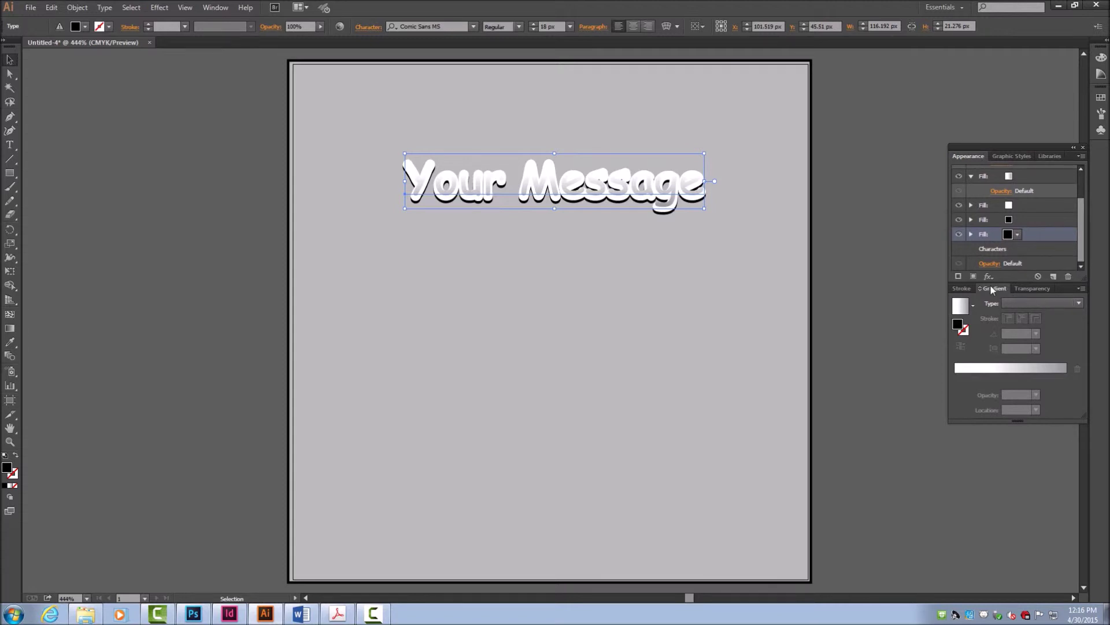
# - Turn the lowest fill into a linear gradient at a -90° angle
pyautogui.click(1040, 304)
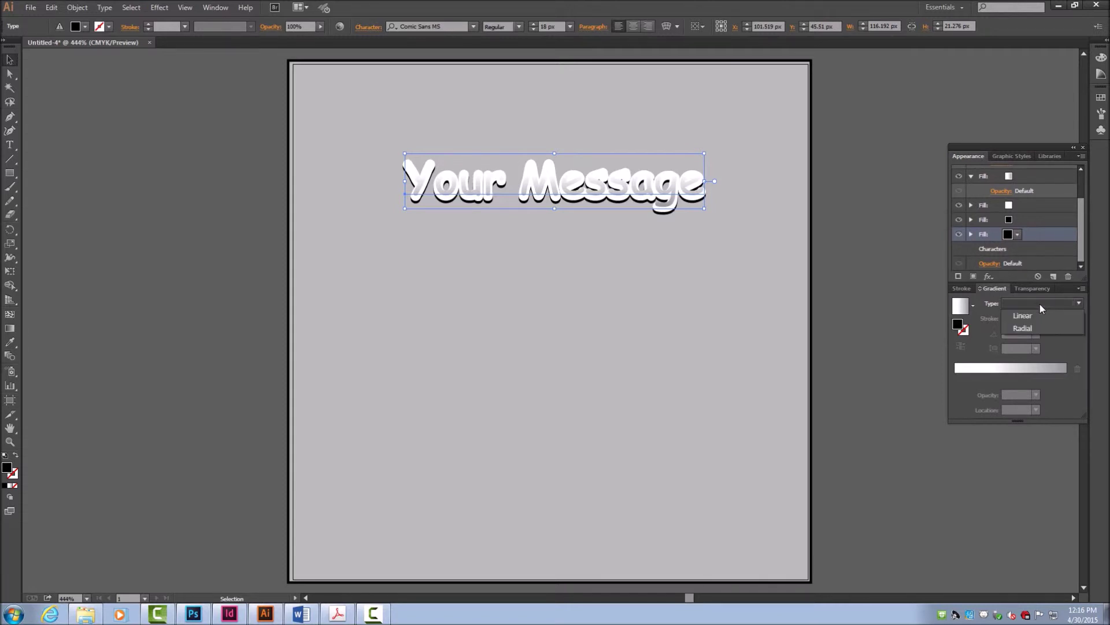
pyautogui.click(1038, 316)
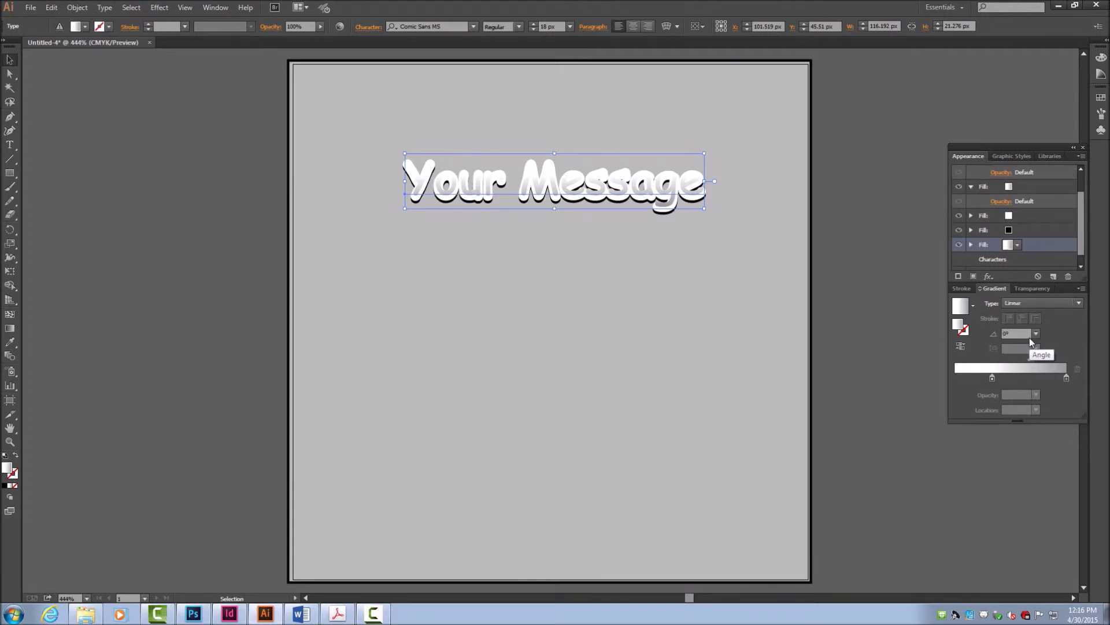
pyautogui.click(1036, 334)
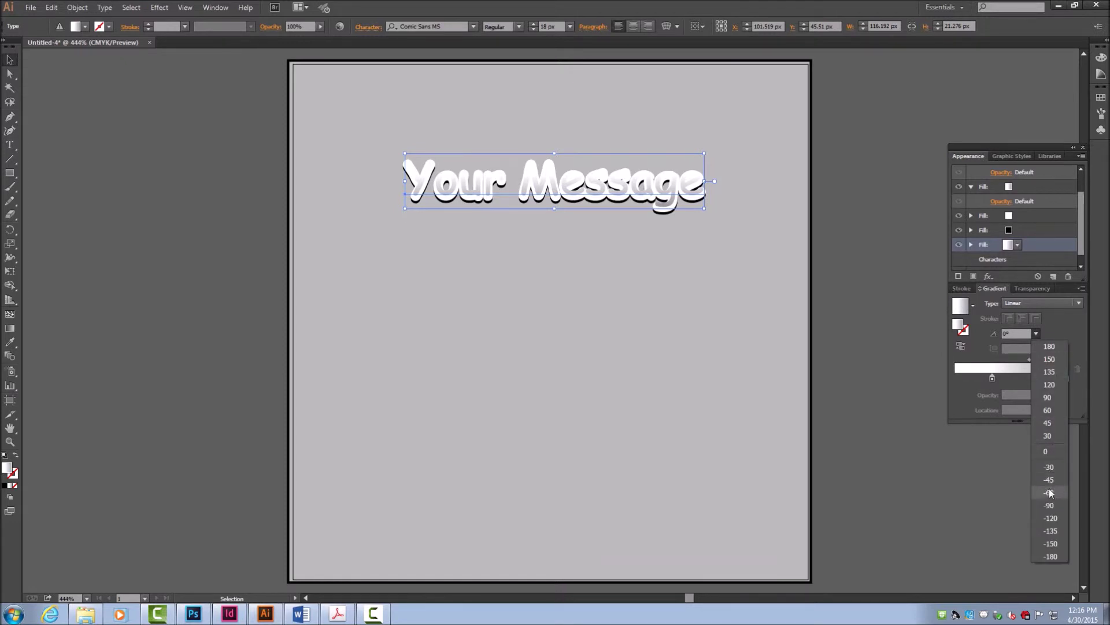
pyautogui.click(1049, 505)
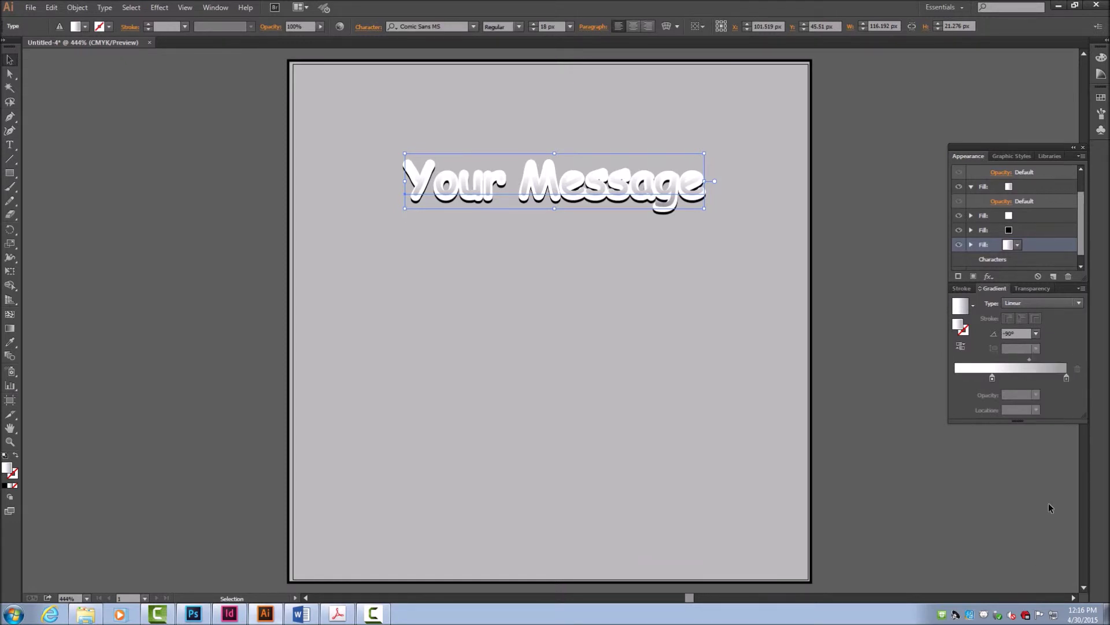
# - Add a middle stop to the lowest fill's gradient, color its starting stop black, and move that stop to 0%
pyautogui.click(1081, 265)
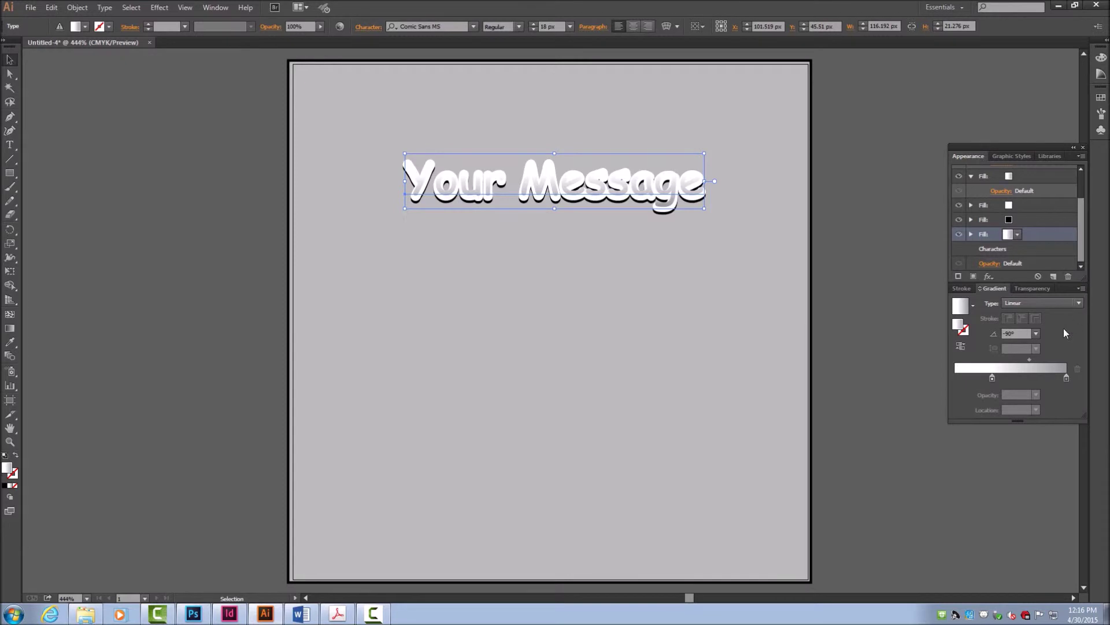
pyautogui.click(1031, 378)
pyautogui.click(992, 377)
pyautogui.doubleClick(994, 377)
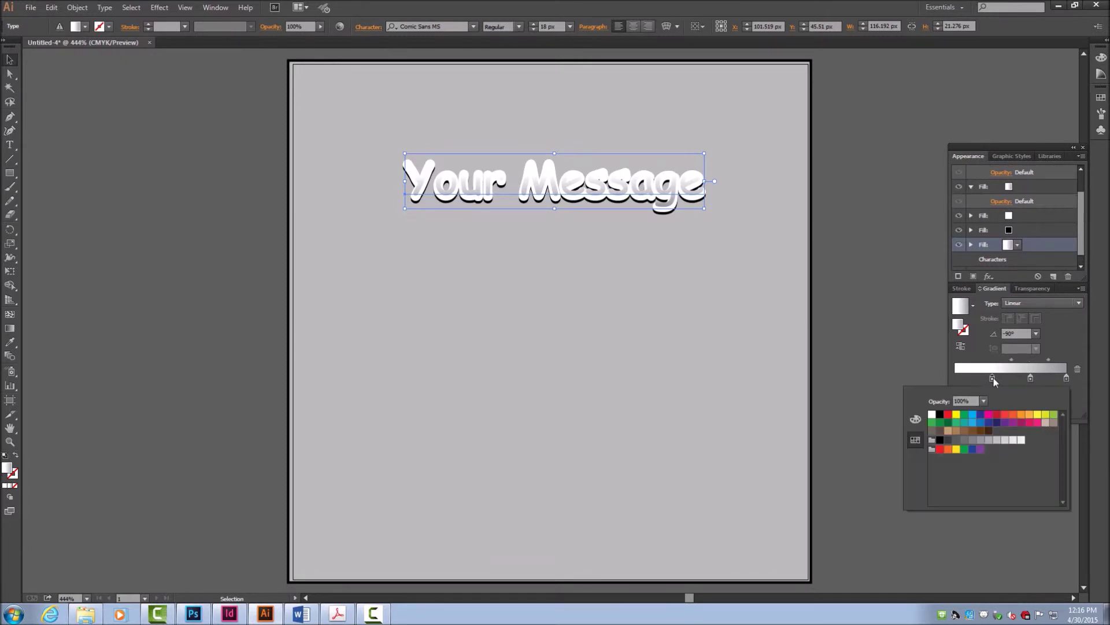
pyautogui.click(939, 414)
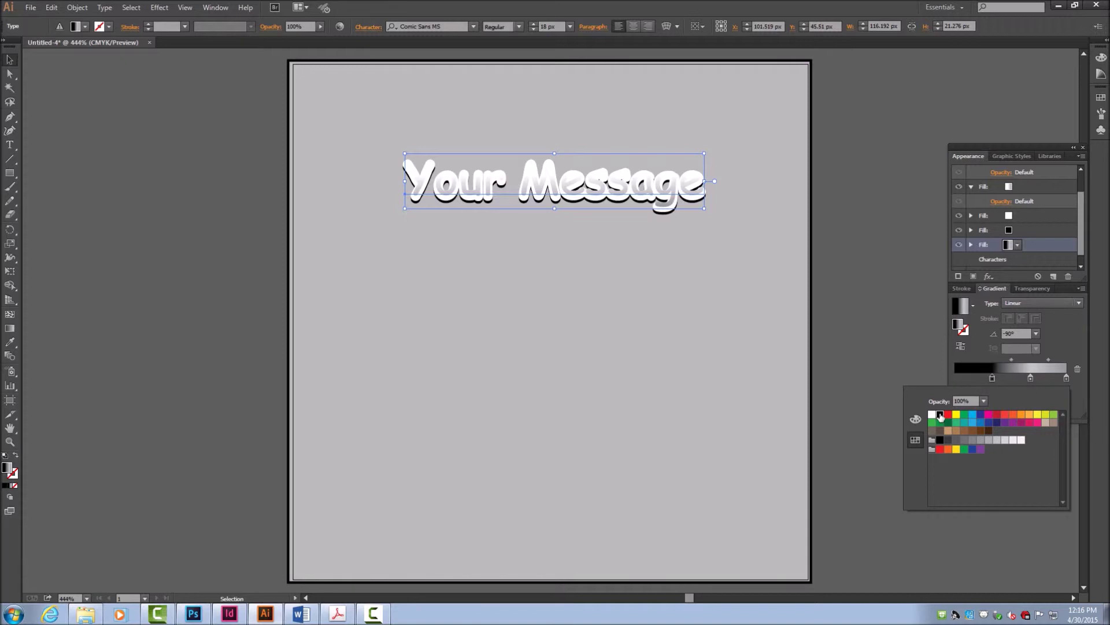
pyautogui.click(993, 377)
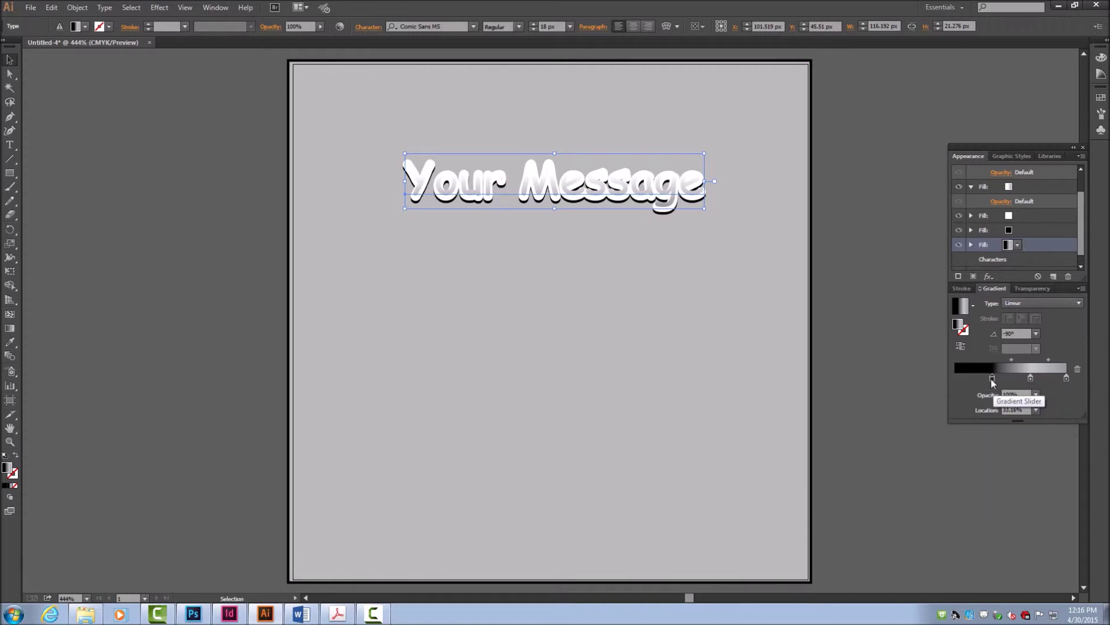
pyautogui.moveTo(990, 380); pyautogui.dragTo(948, 379)
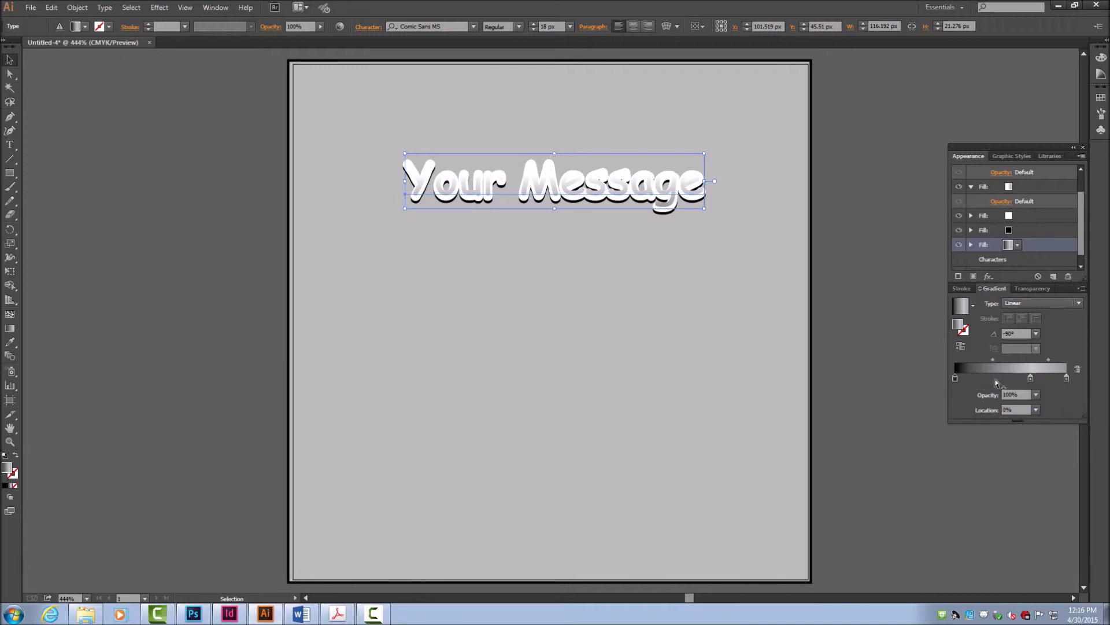
# - Color the gradient's end stop light gray and its middle stop darker gray, with the middle stop at 50%
pyautogui.doubleClick(1066, 378)
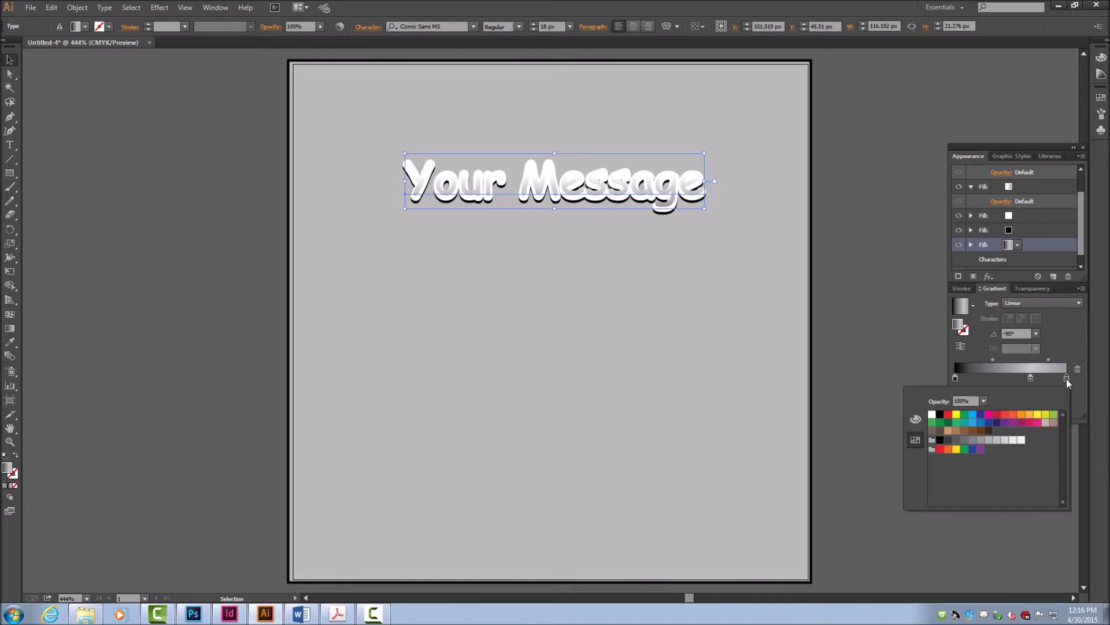
pyautogui.click(997, 440)
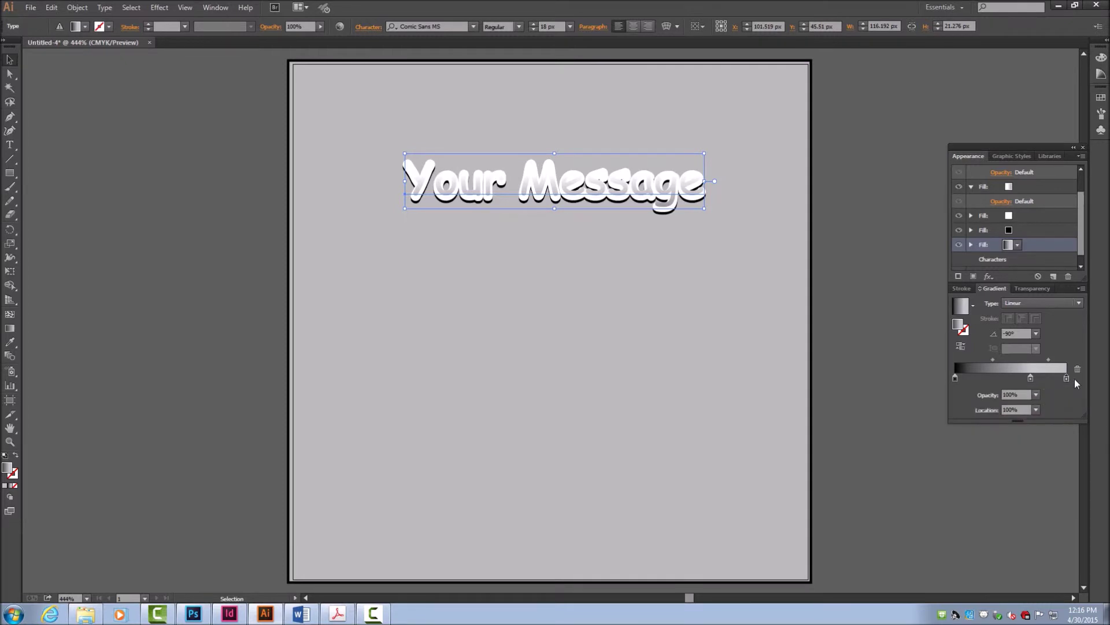
pyautogui.doubleClick(1030, 379)
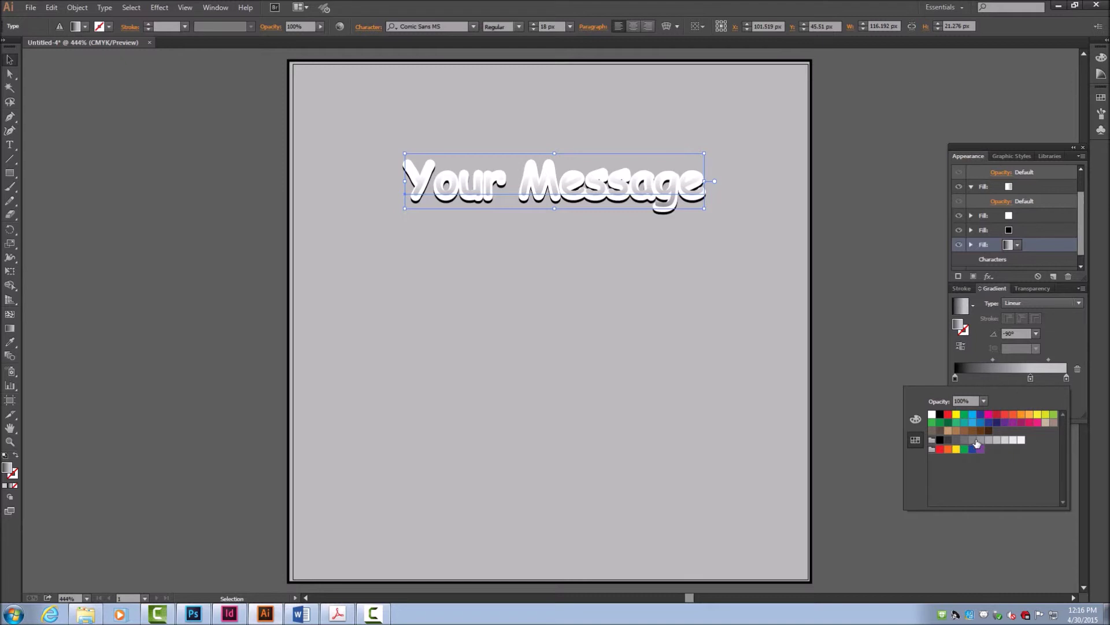
pyautogui.click(975, 440)
pyautogui.click(1008, 389)
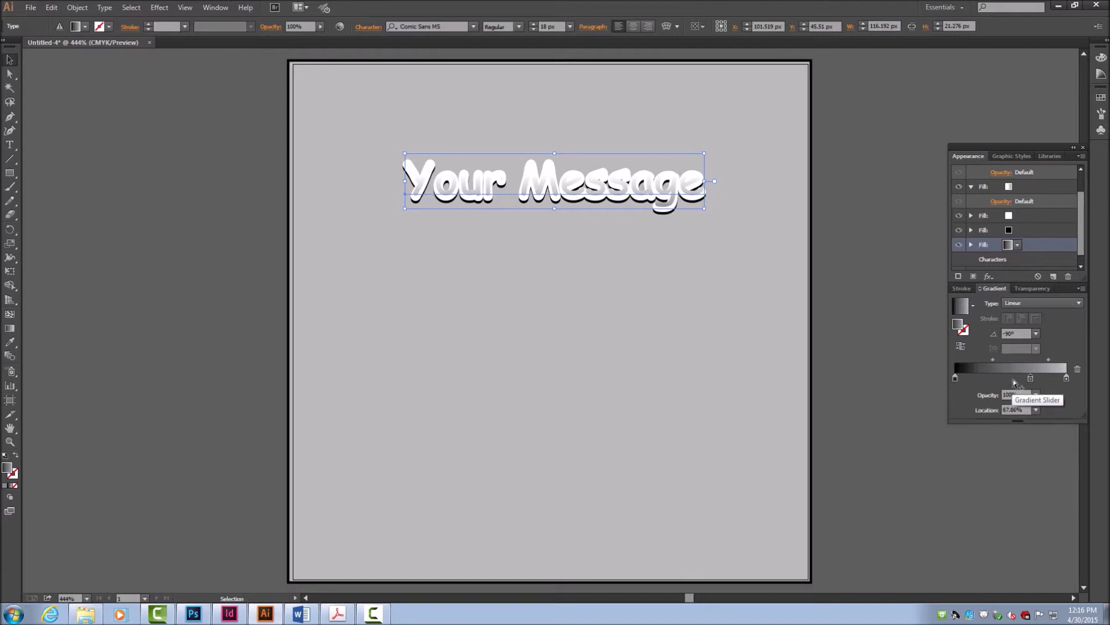
pyautogui.click(1036, 409)
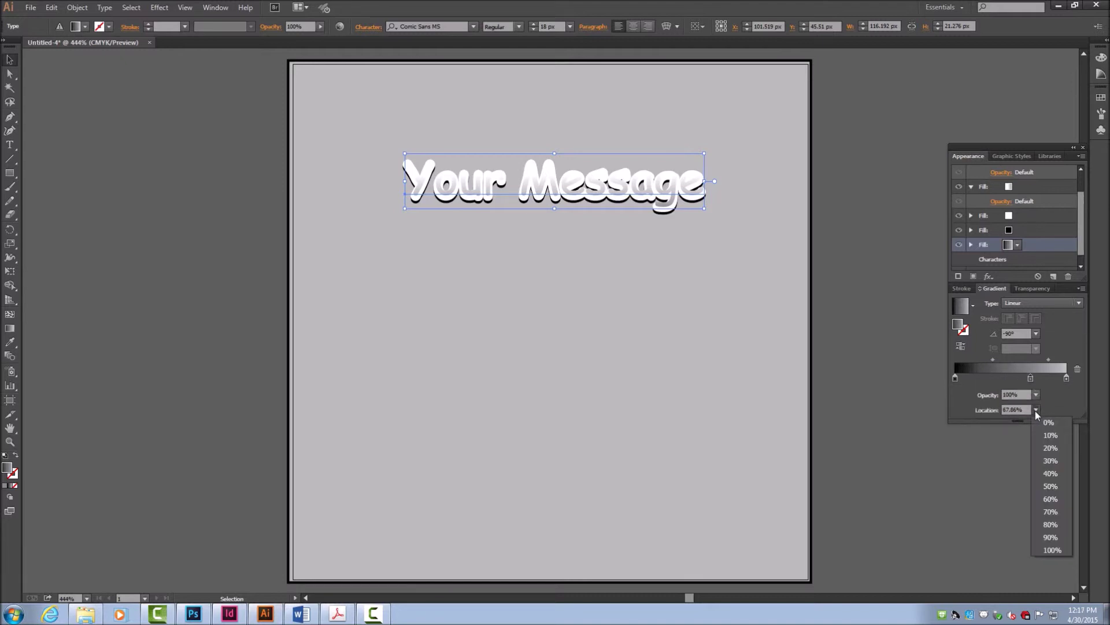
pyautogui.click(1045, 484)
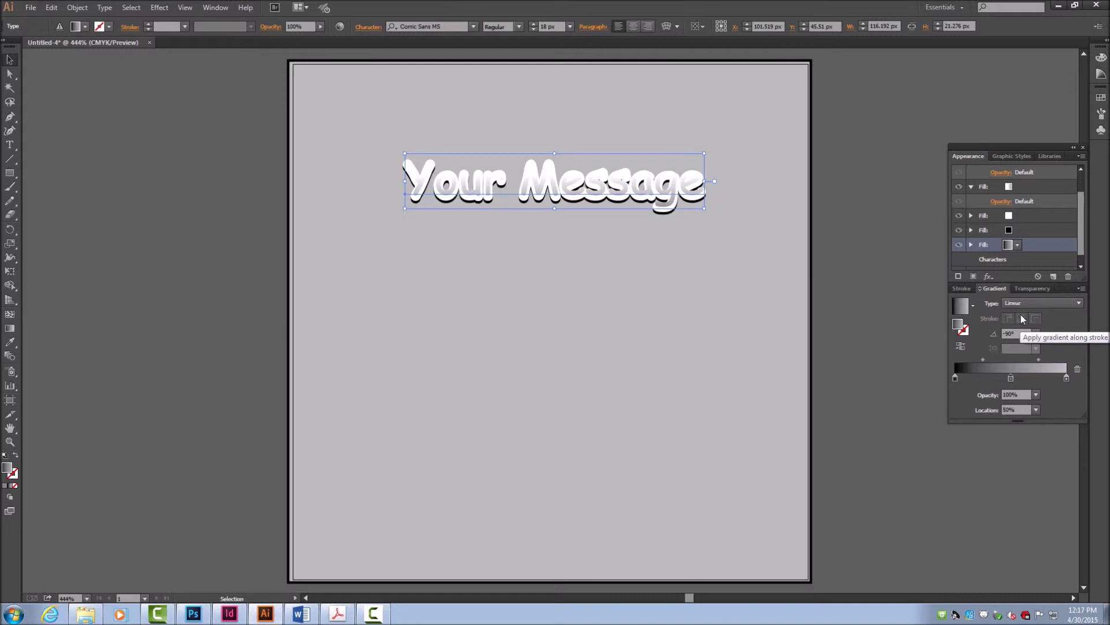
# - Edit the lowest gradient fill's Transform effect, changing its vertical move and setting 10 copies
pyautogui.click(971, 245)
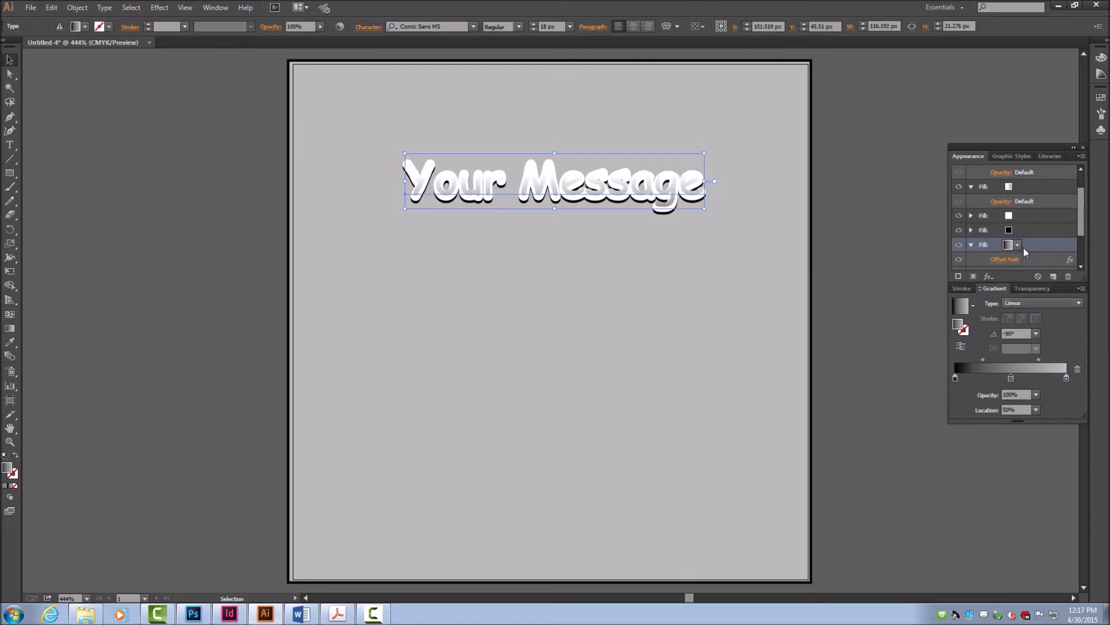
pyautogui.moveTo(1077, 229); pyautogui.dragTo(1079, 255)
pyautogui.click(1001, 221)
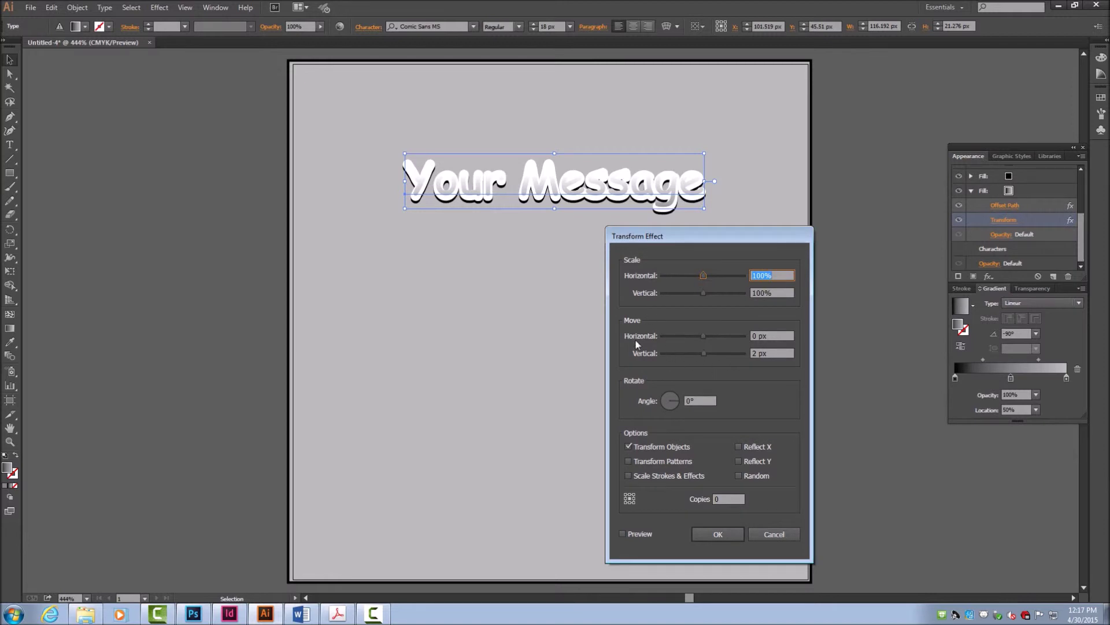
pyautogui.moveTo(756, 353); pyautogui.dragTo(740, 353)
pyautogui.click(726, 498)
pyautogui.write('10')
pyautogui.click(624, 533)
pyautogui.click(703, 533)
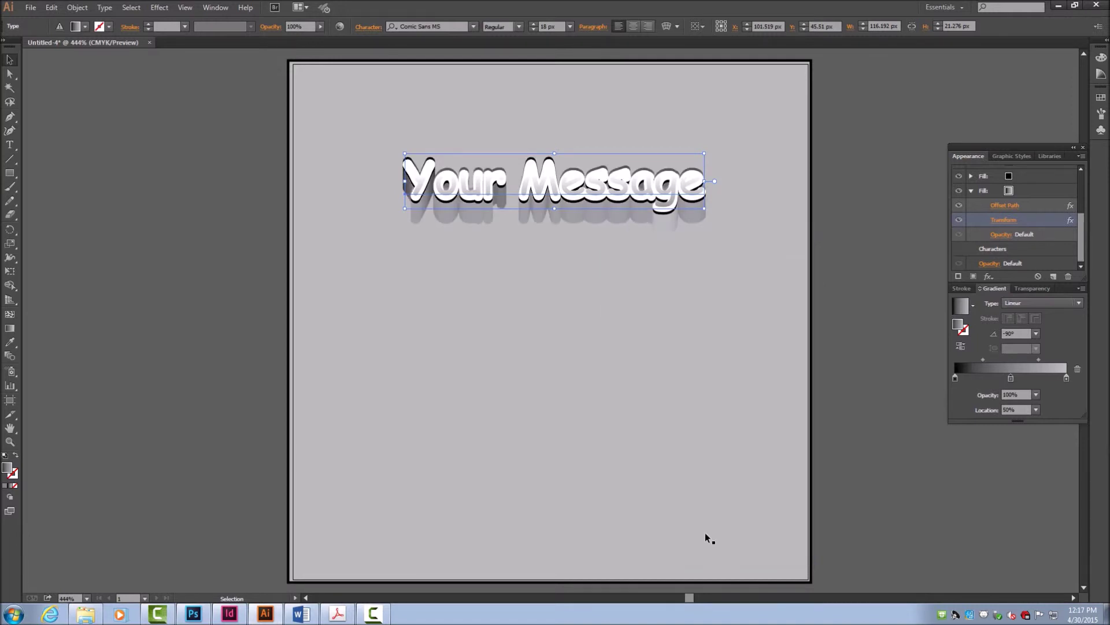
# - Start saving the artwork in the desktop's Tutorial Sample Folder with Illustrator EPS (*.EPS) as the file type
pyautogui.click(33, 8)
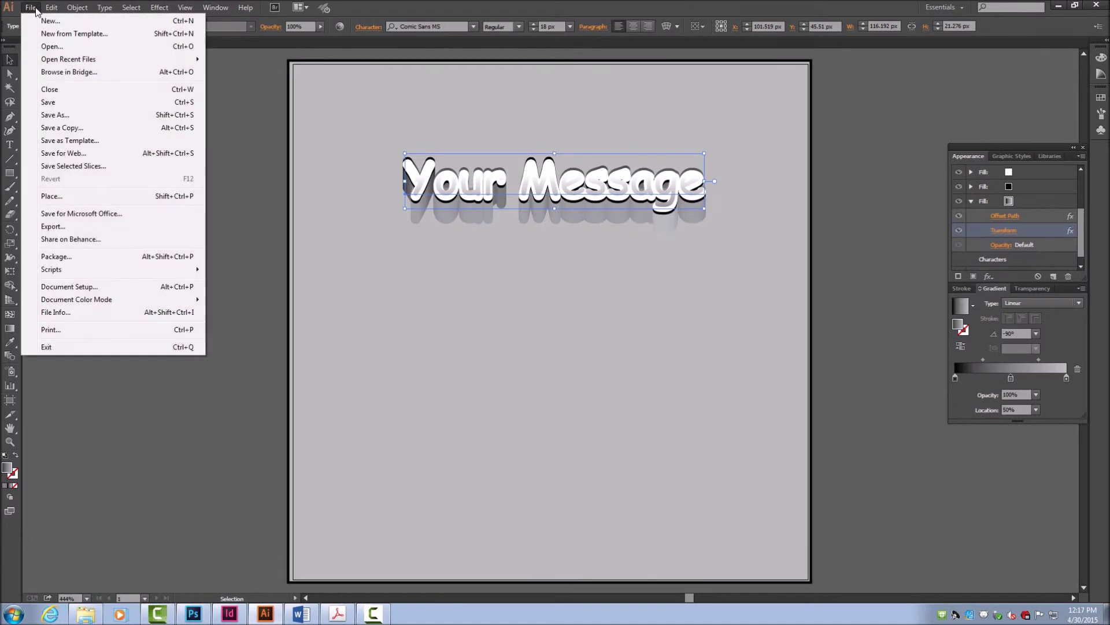
pyautogui.click(61, 104)
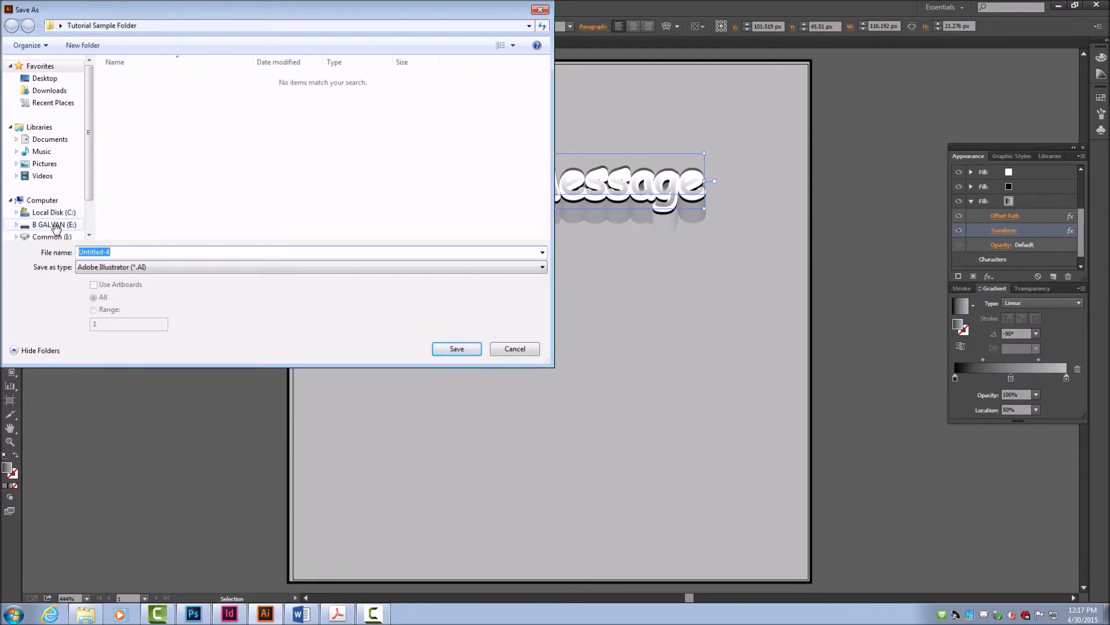
pyautogui.click(52, 224)
pyautogui.click(47, 80)
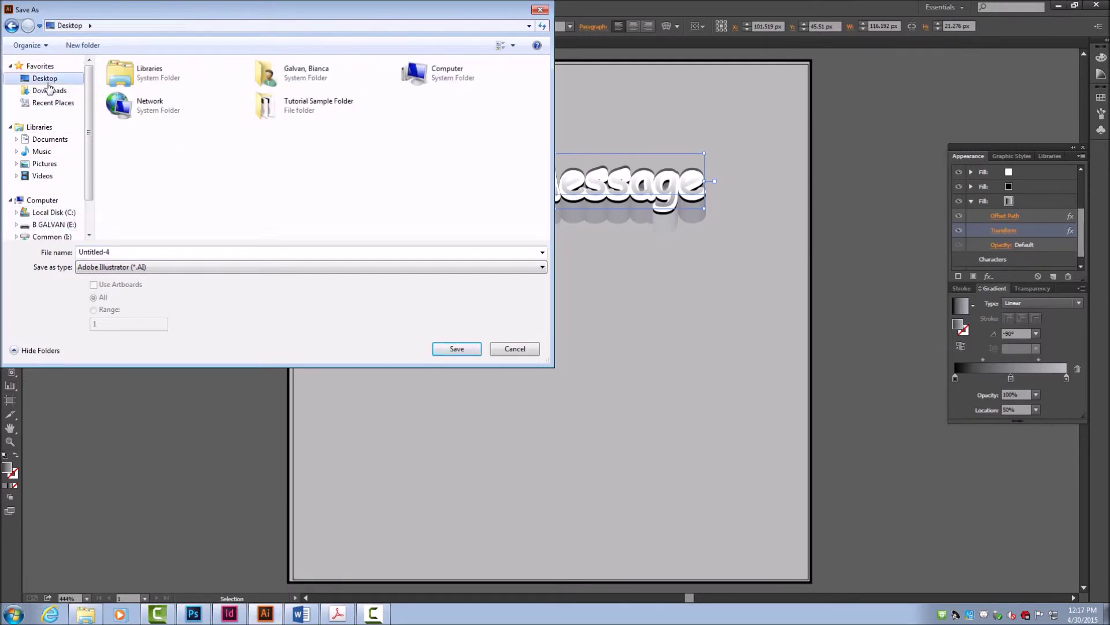
pyautogui.doubleClick(284, 115)
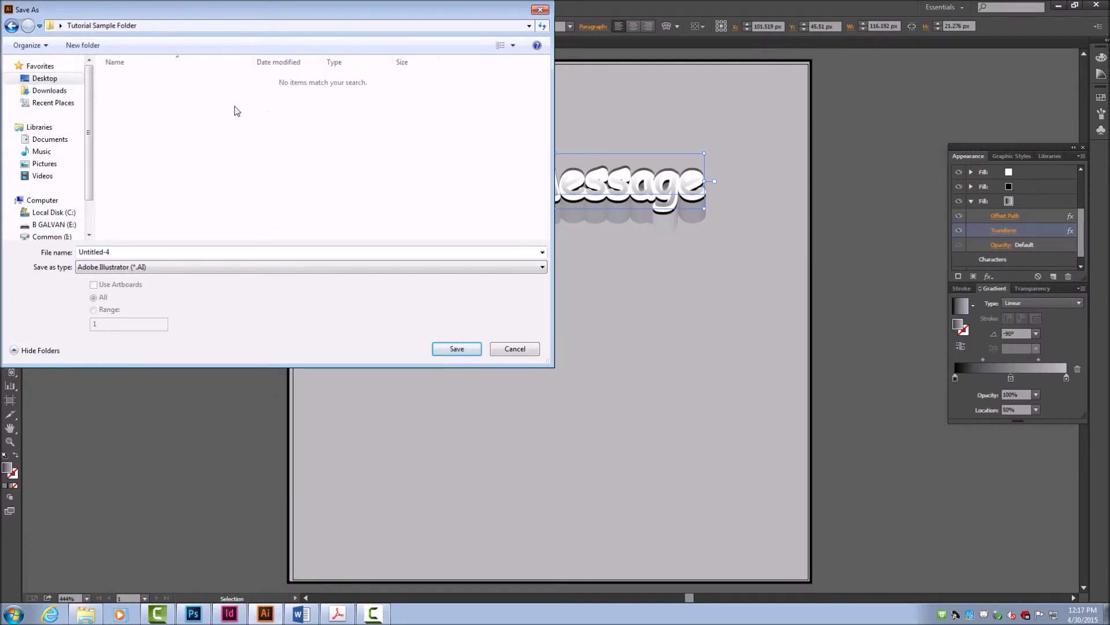
pyautogui.click(136, 268)
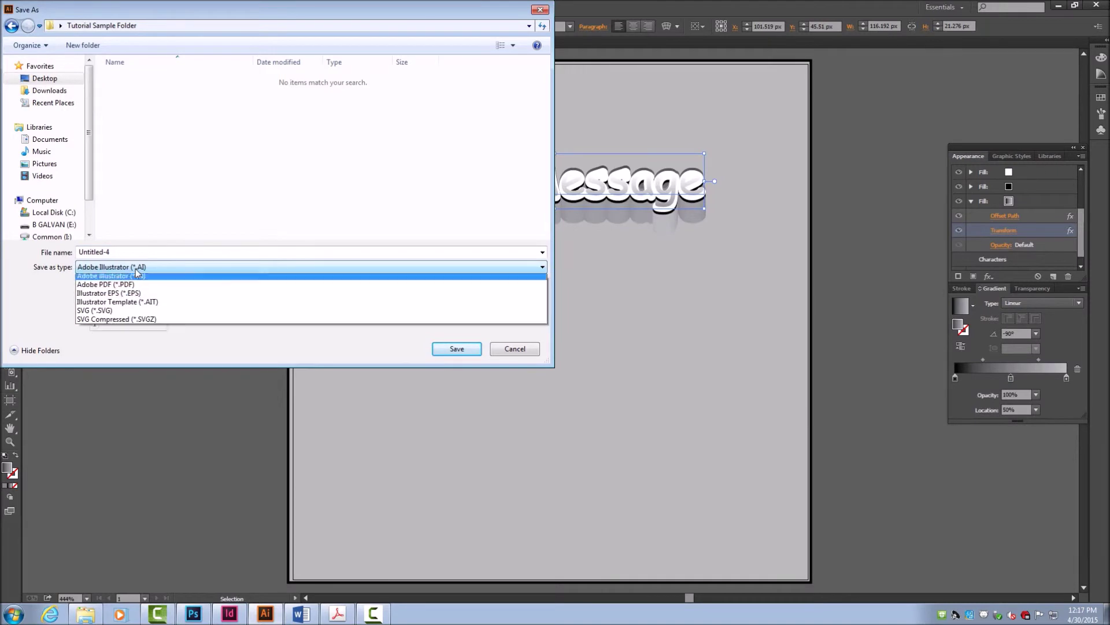
pyautogui.click(136, 298)
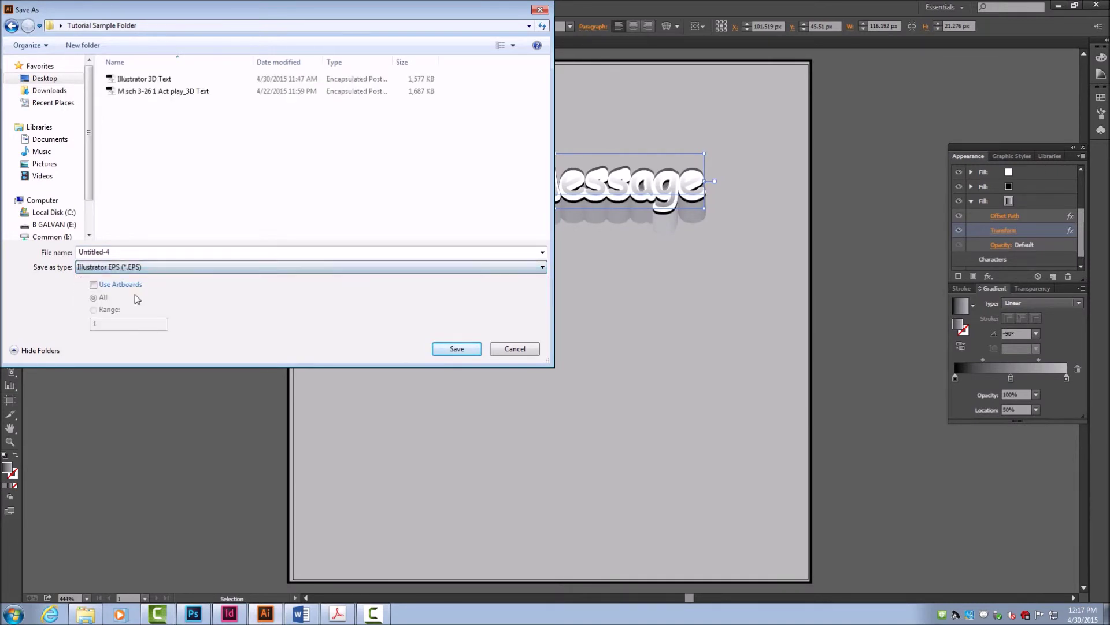
# - Save the file as Illustrator 3D Text, replacing the existing EPS and using a transparent TIFF (8-bit Color) preview
pyautogui.click(160, 80)
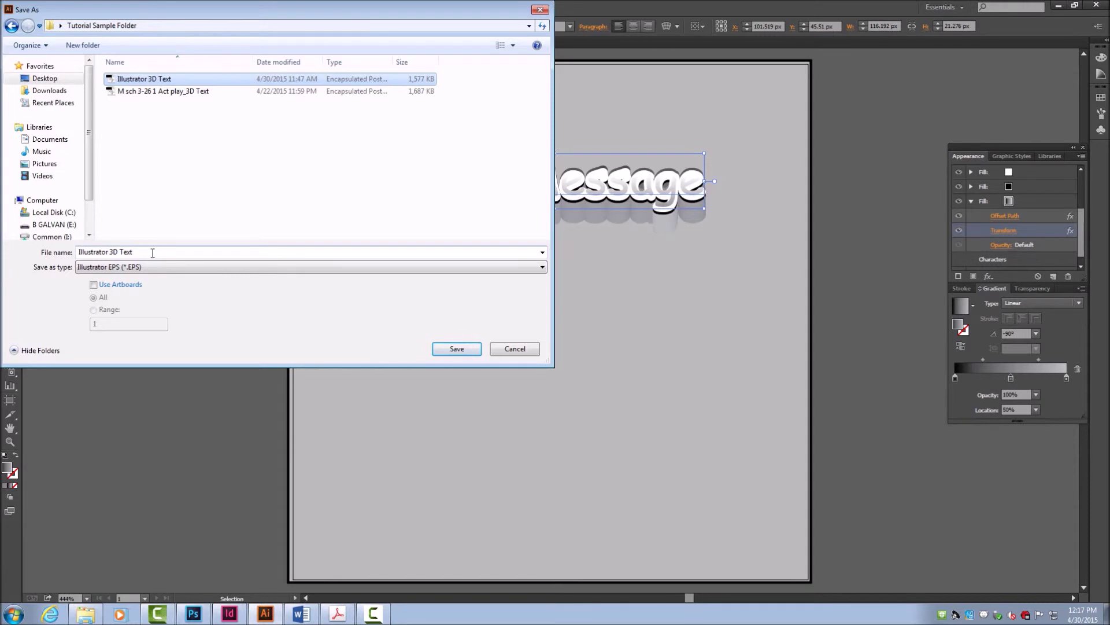
pyautogui.click(457, 349)
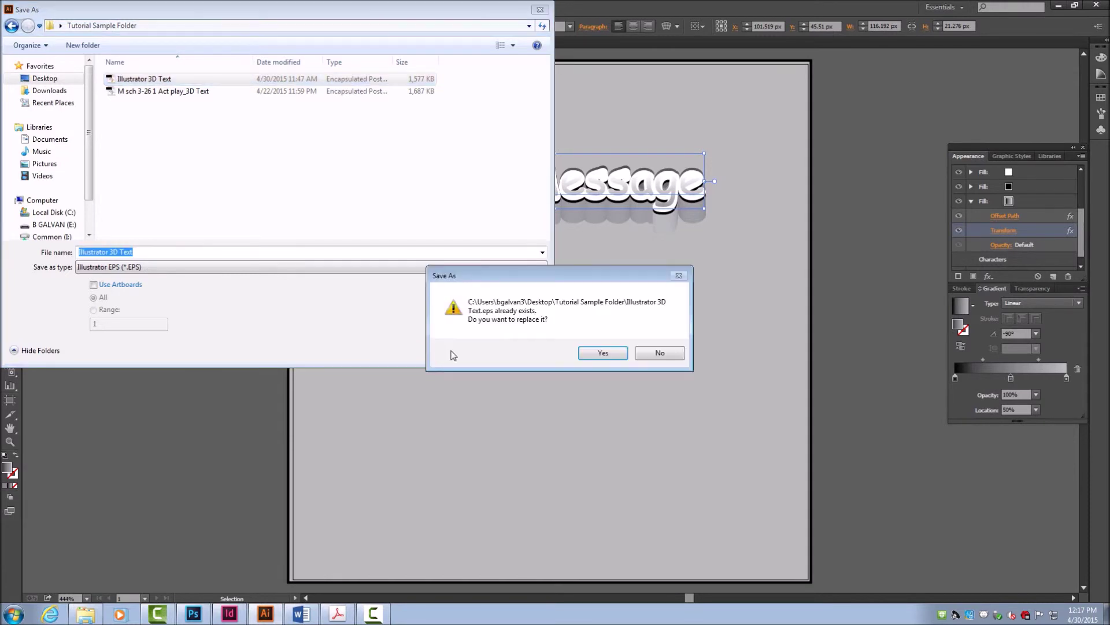
pyautogui.click(602, 353)
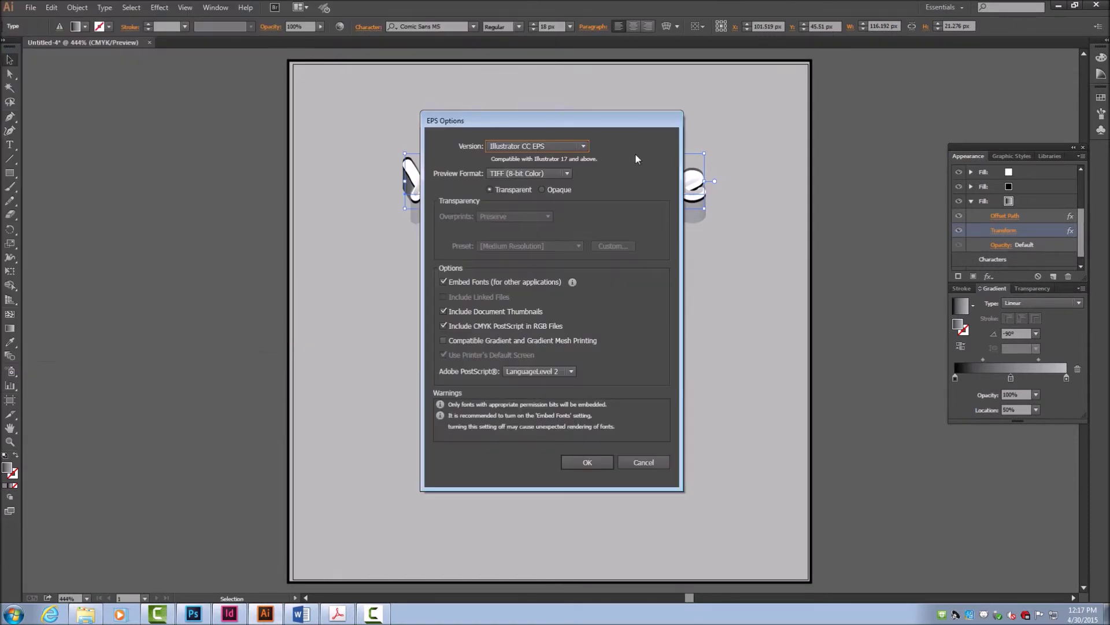
pyautogui.click(557, 173)
pyautogui.click(529, 215)
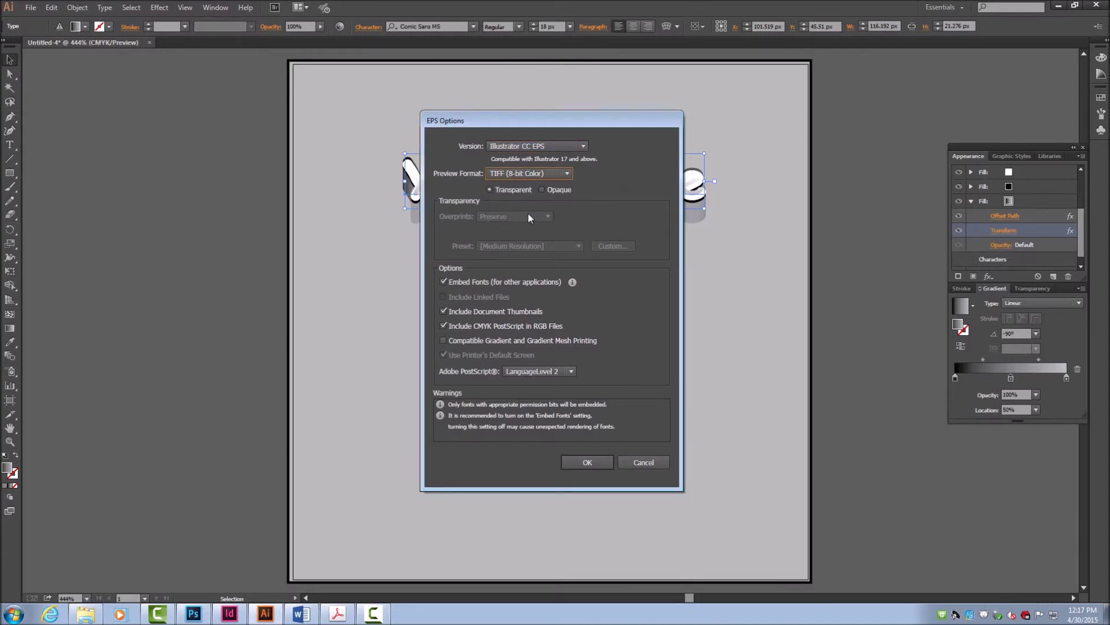
pyautogui.click(601, 459)
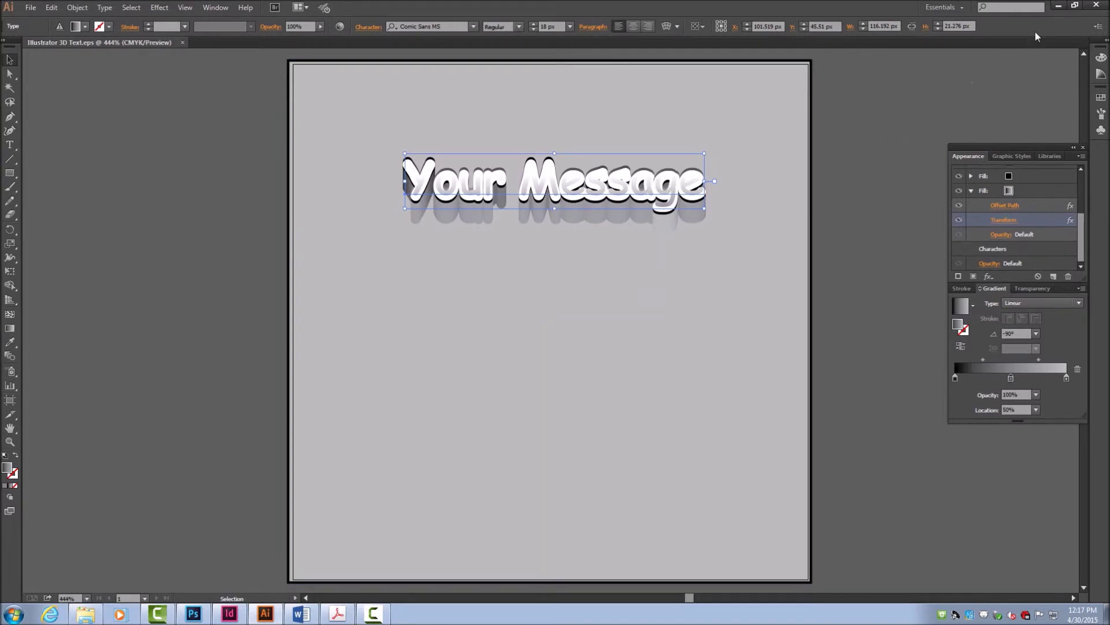
# - Switch to InDesign and draw three stacked text frames about 29p6 wide across the page's three rightmost columns, starting at the top margin
pyautogui.click(1059, 6)
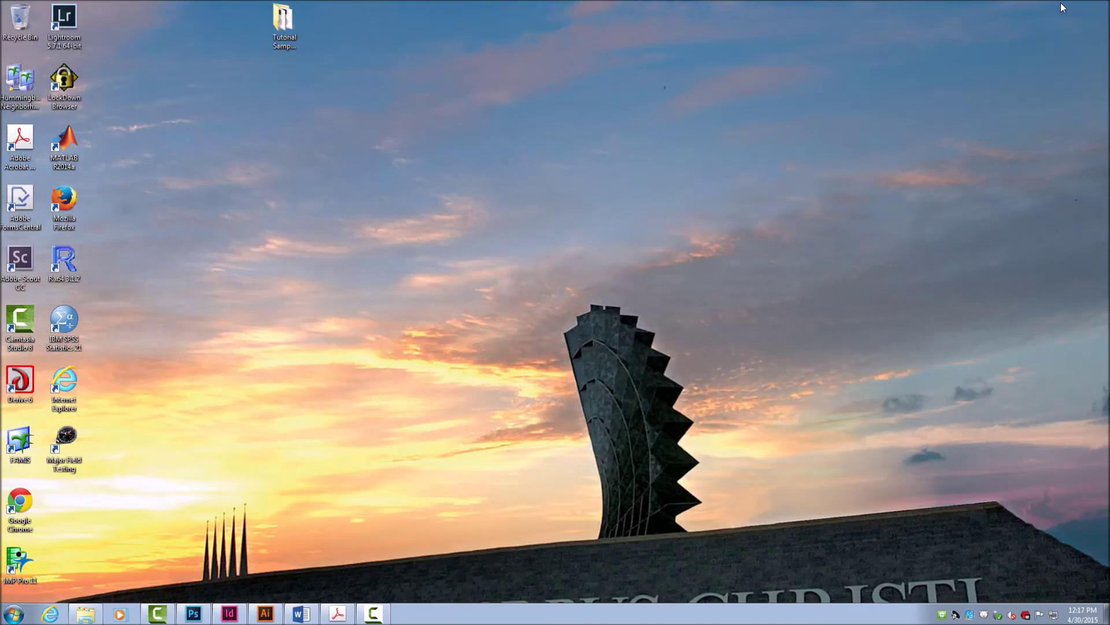
pyautogui.click(229, 614)
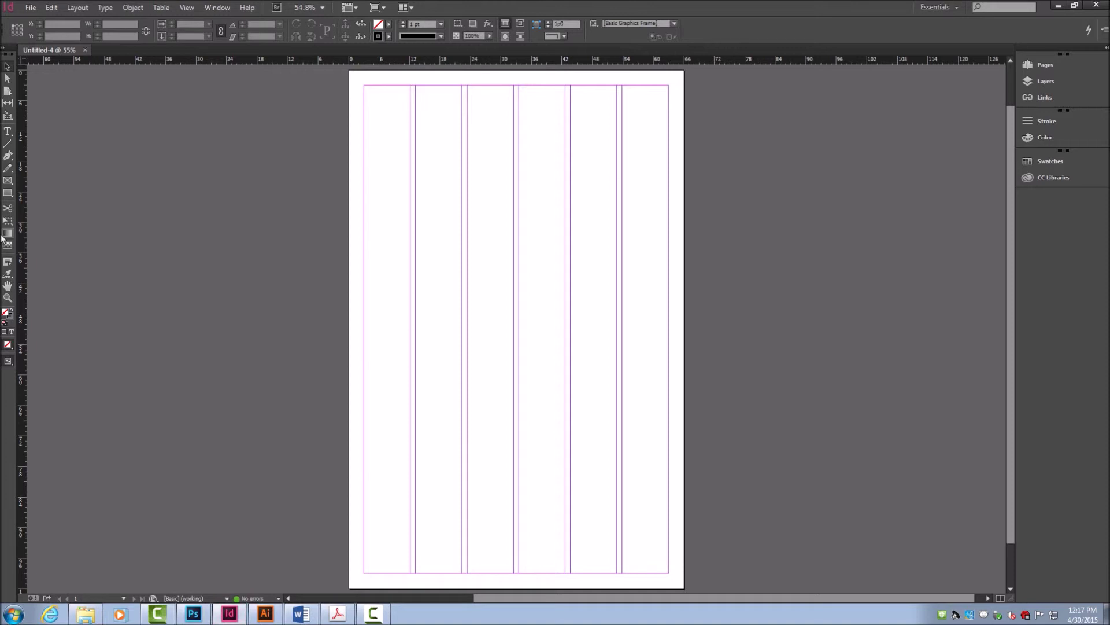
pyautogui.moveTo(7, 131); pyautogui.dragTo(51, 134)
pyautogui.moveTo(526, 93); pyautogui.dragTo(667, 118)
pyautogui.press('Escape')
pyautogui.click(519, 129)
pyautogui.moveTo(519, 127); pyautogui.dragTo(669, 264)
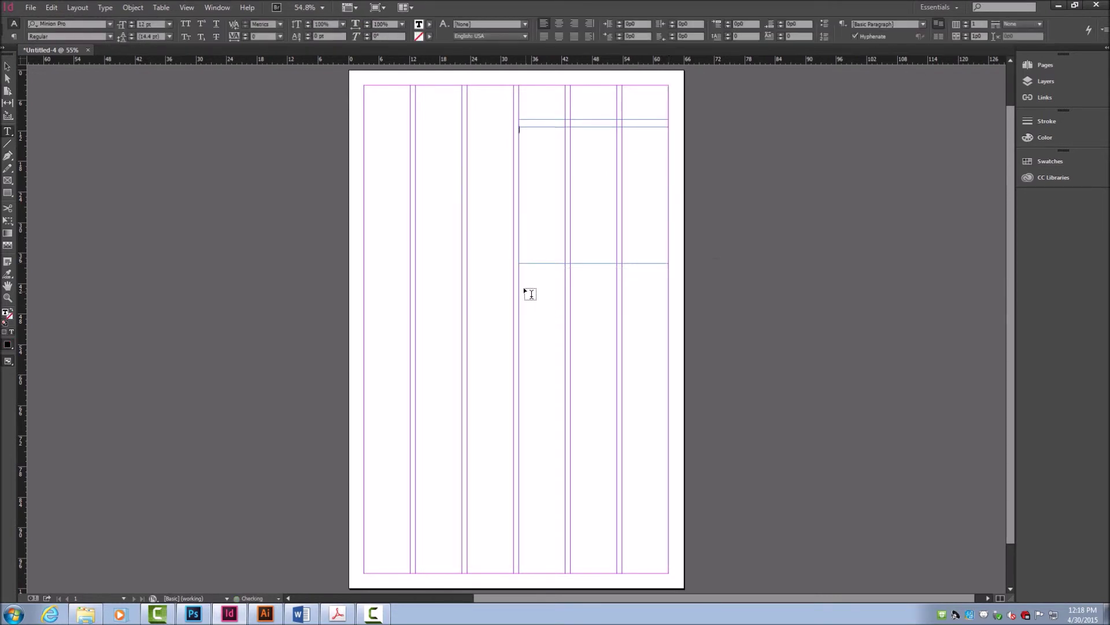
pyautogui.moveTo(519, 269); pyautogui.dragTo(668, 318)
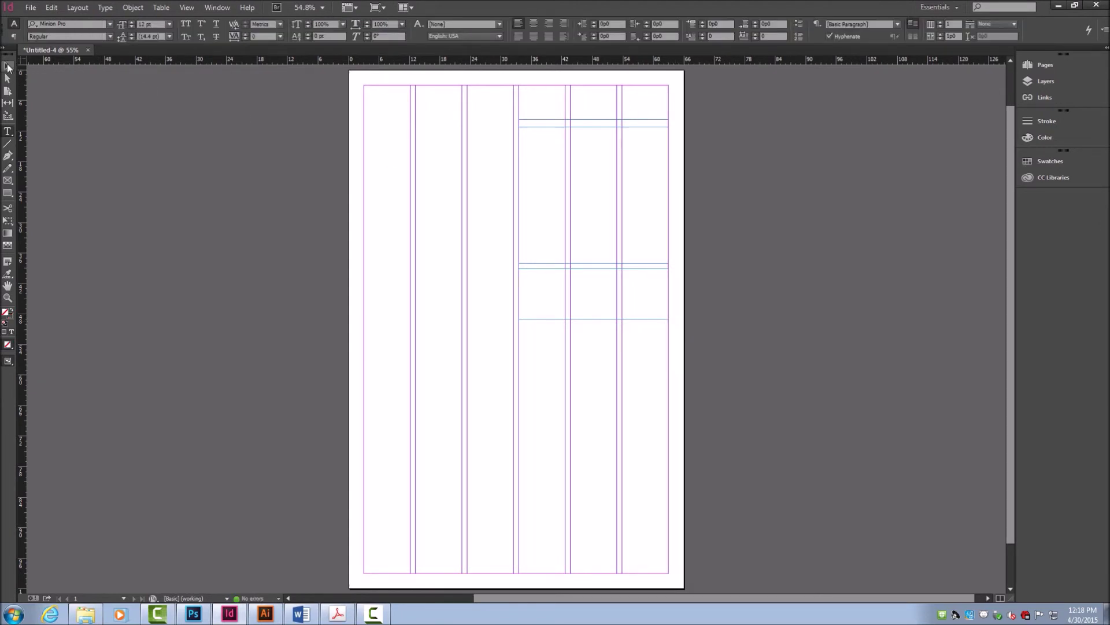
# - Place the EPS file M sch 3-26 1 Act play_3D Text into the topmost text frame
pyautogui.click(8, 67)
pyautogui.click(554, 103)
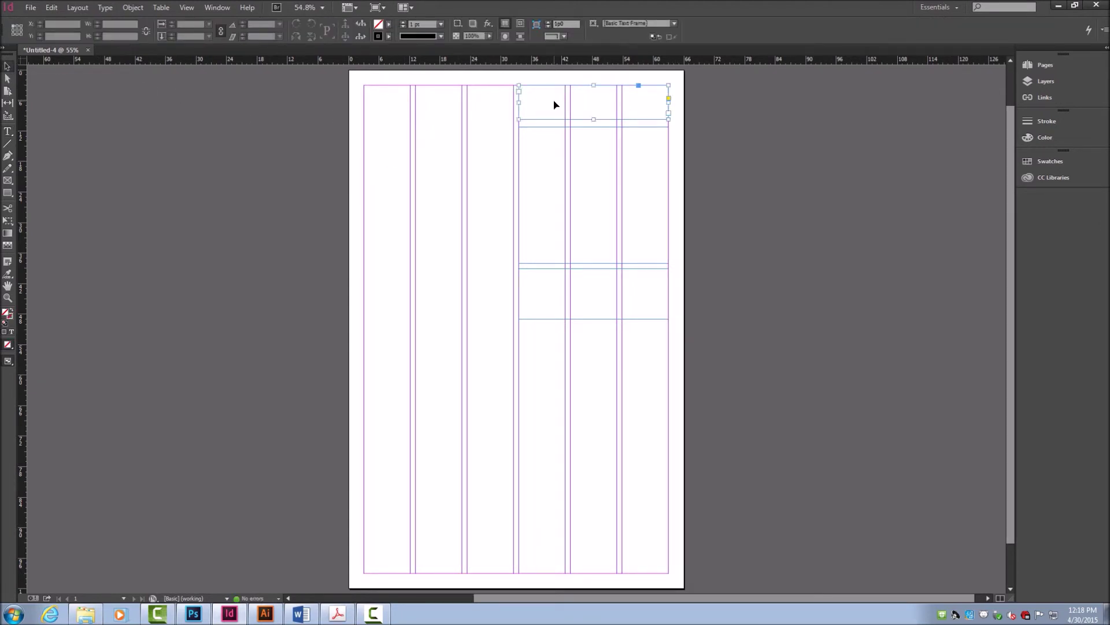
pyautogui.click(30, 7)
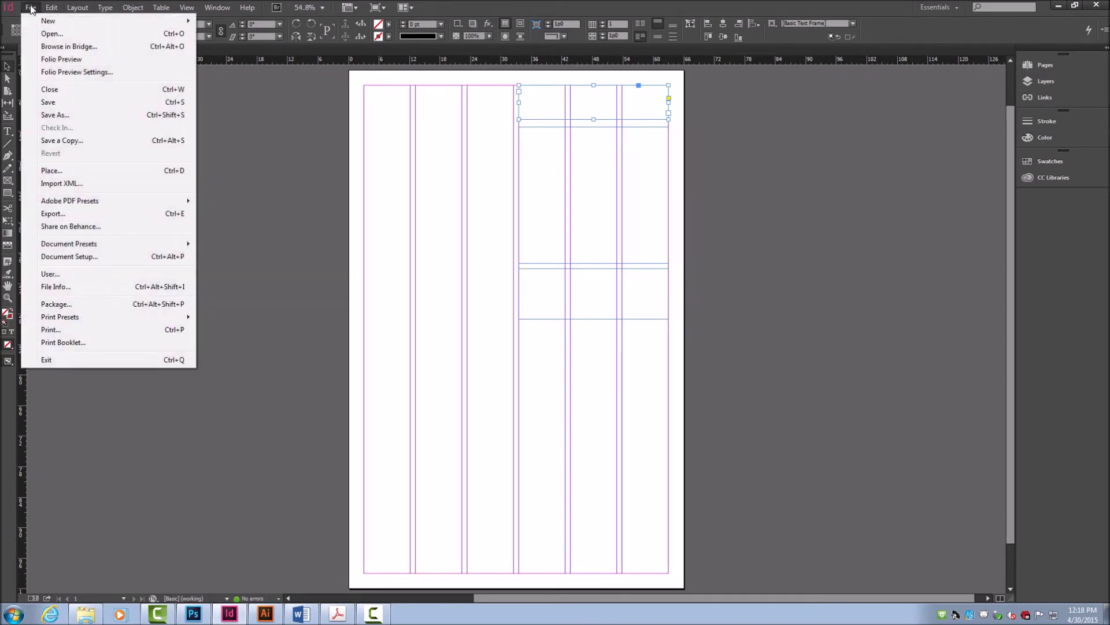
pyautogui.click(69, 172)
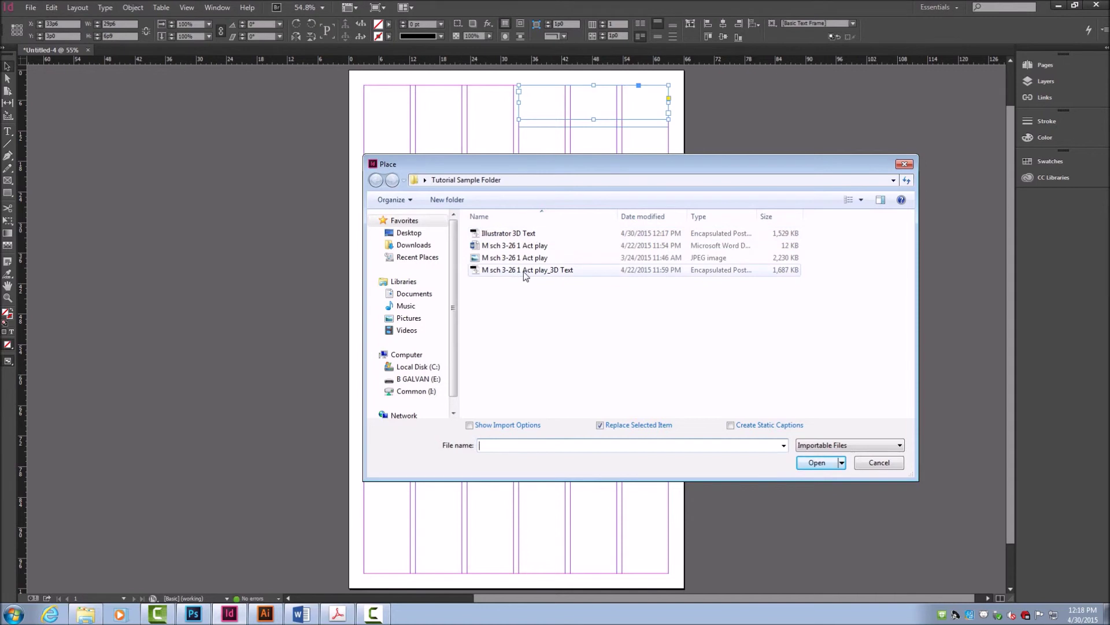
pyautogui.click(554, 272)
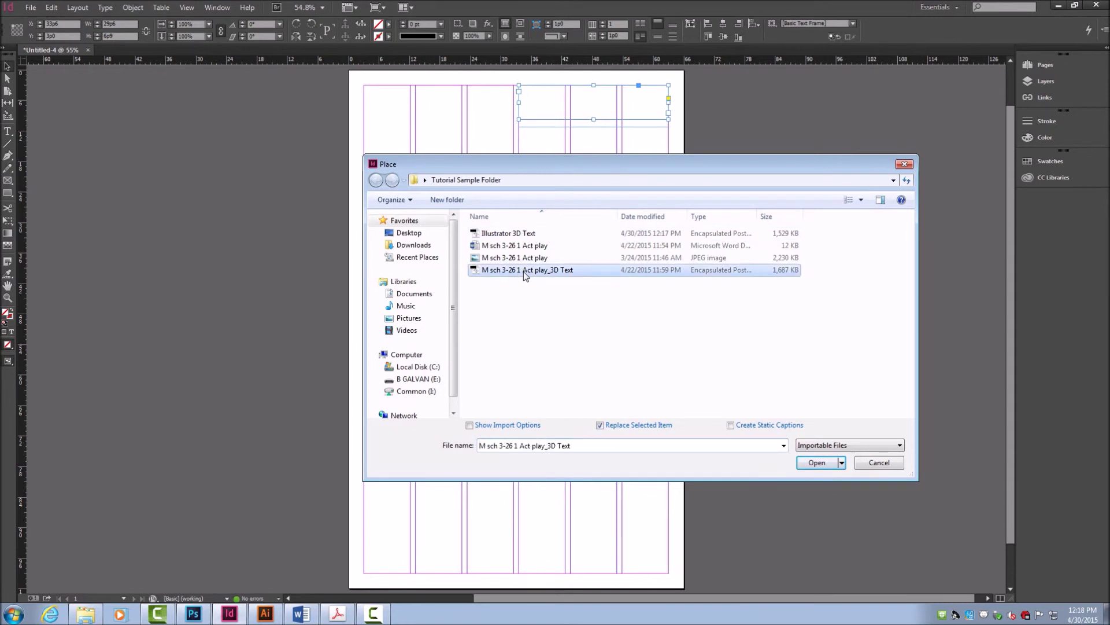
pyautogui.click(820, 463)
# - Place the JPEG image M sch 3-26 1 Act play into the middle text frame below the 3D title
pyautogui.click(651, 169)
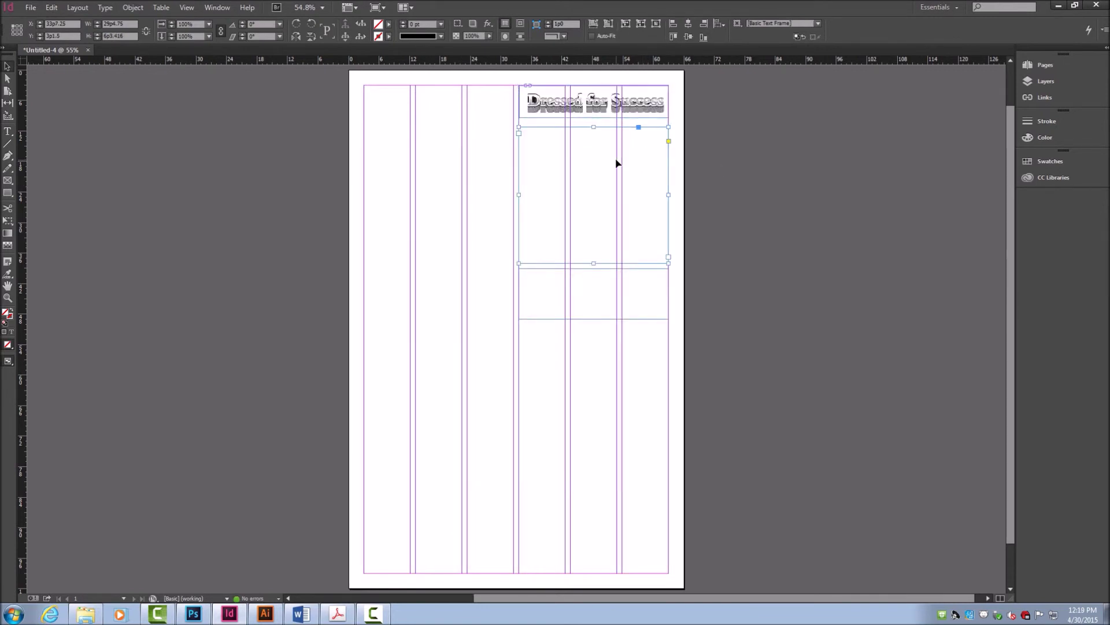
pyautogui.click(31, 7)
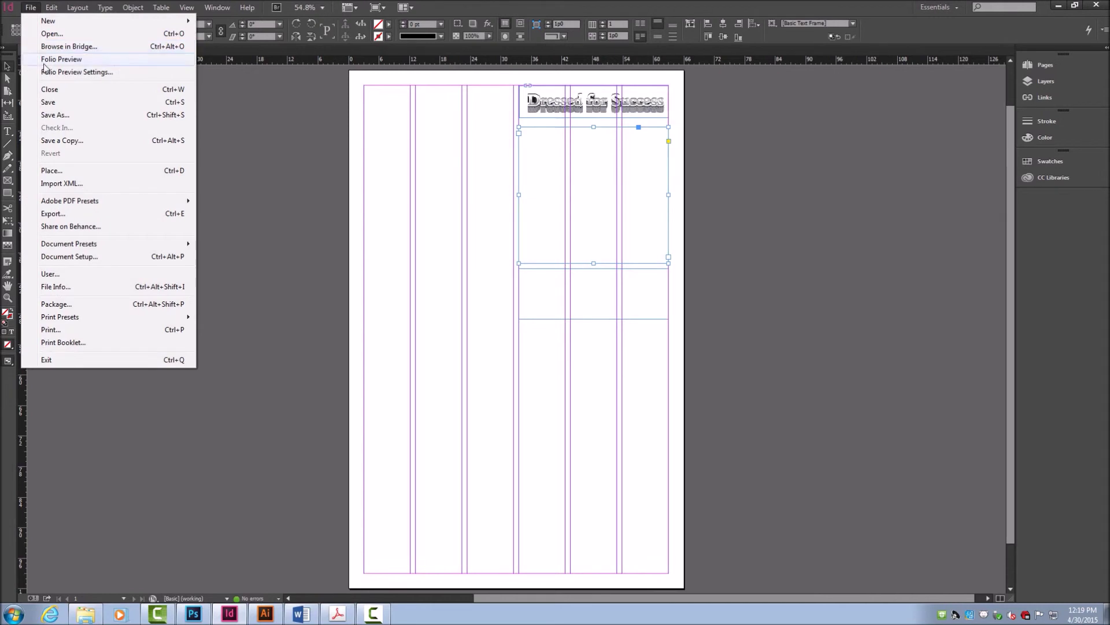
pyautogui.click(75, 170)
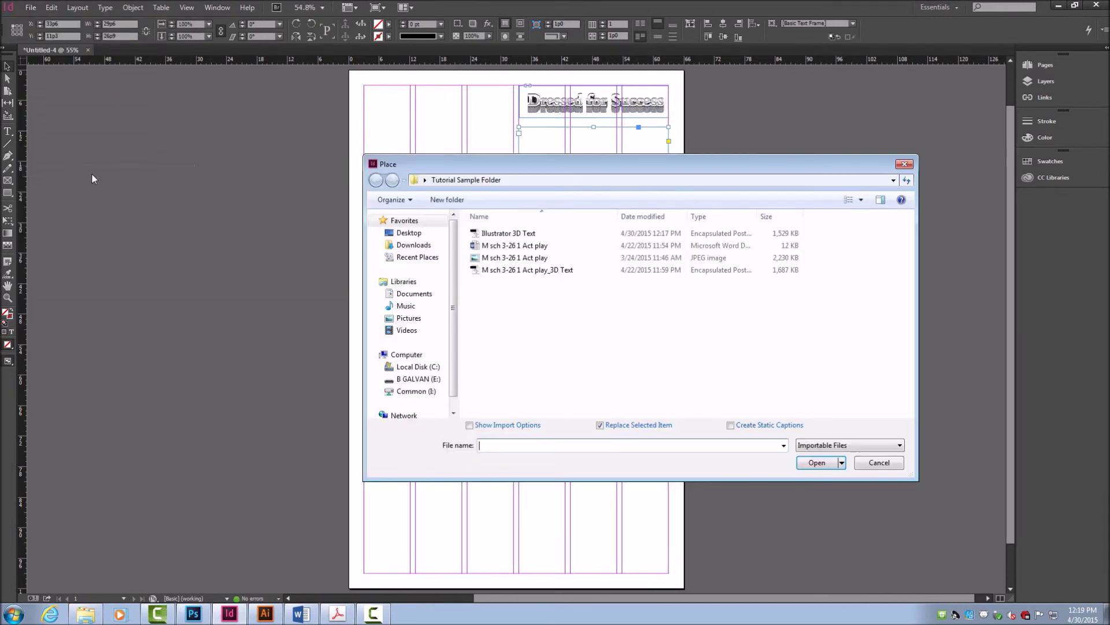
pyautogui.click(515, 258)
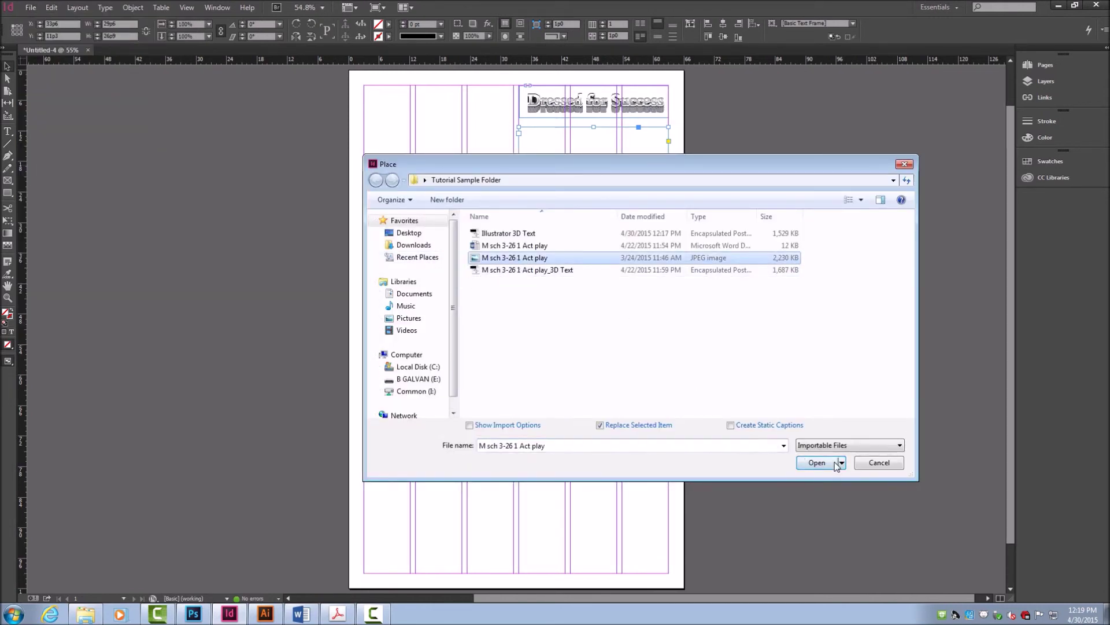
pyautogui.click(817, 462)
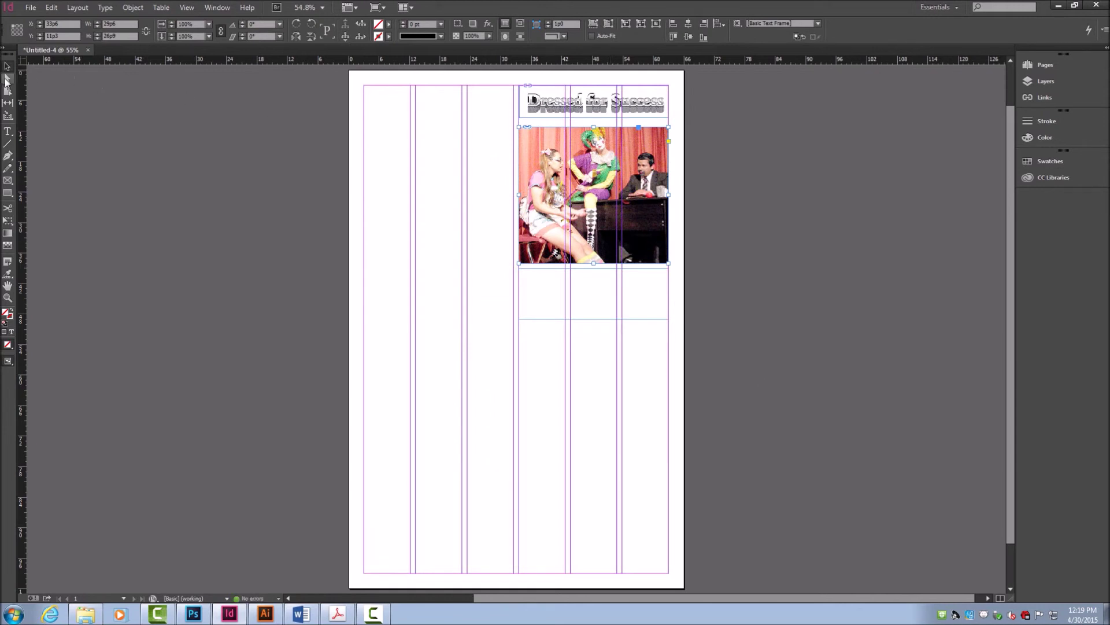
# - Reposition the photo slightly within its frame using the Direct Selection tool, then deselect it
pyautogui.click(591, 194)
pyautogui.moveTo(591, 194); pyautogui.dragTo(589, 196)
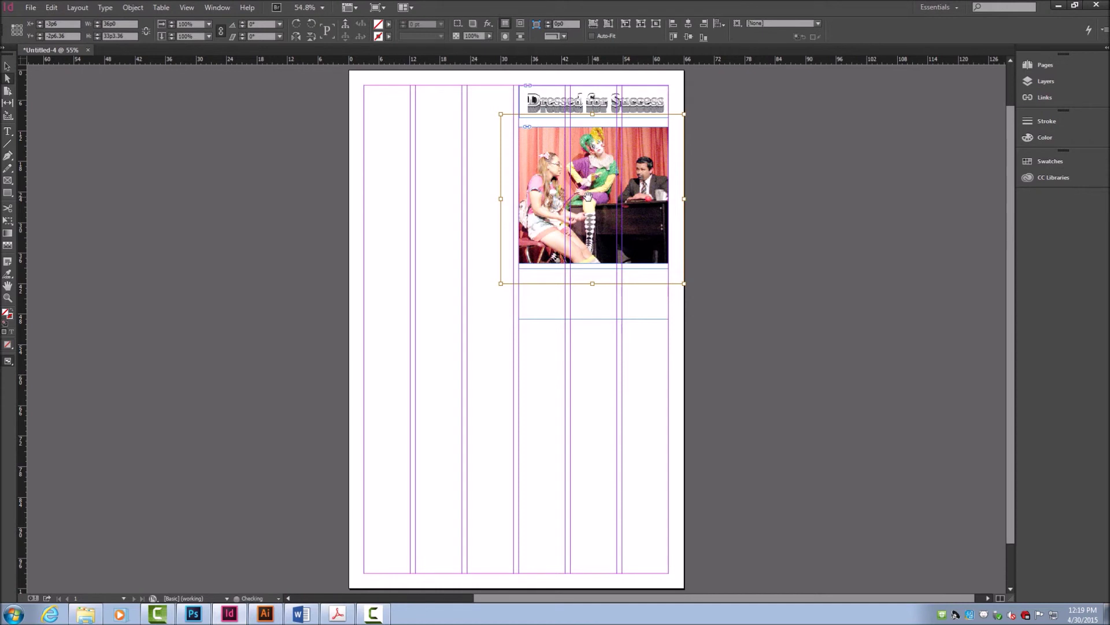
pyautogui.moveTo(588, 184); pyautogui.dragTo(590, 187)
pyautogui.click(11, 66)
pyautogui.click(436, 187)
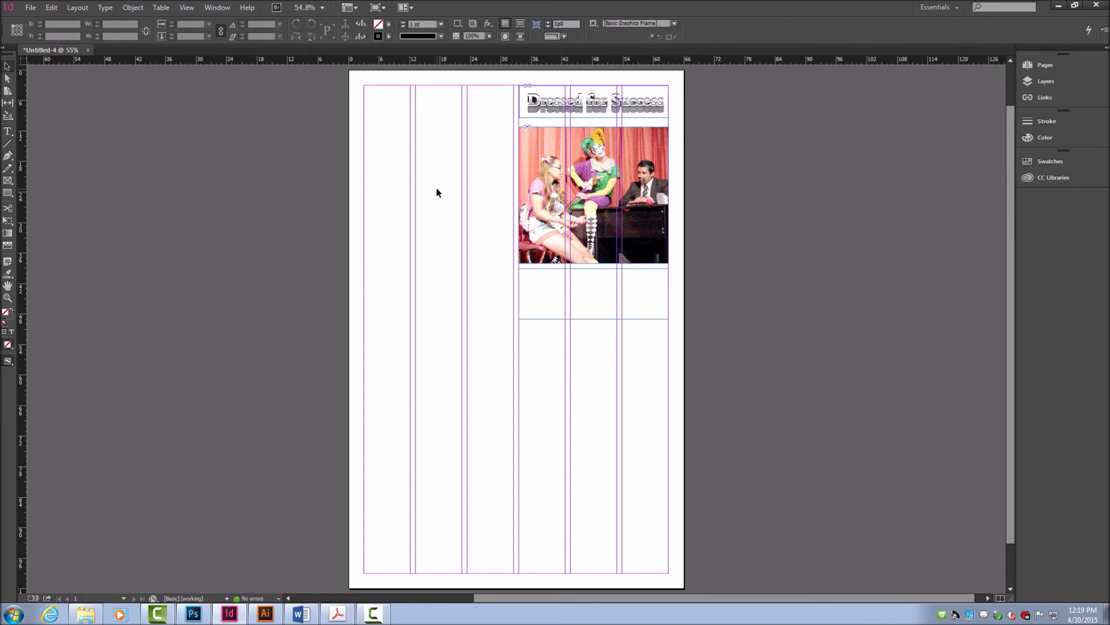
# - Copy the whole caption paragraph from the Word document M sch 3-26 1 Act play and paste it into InDesign's empty frame below the photo
pyautogui.click(571, 298)
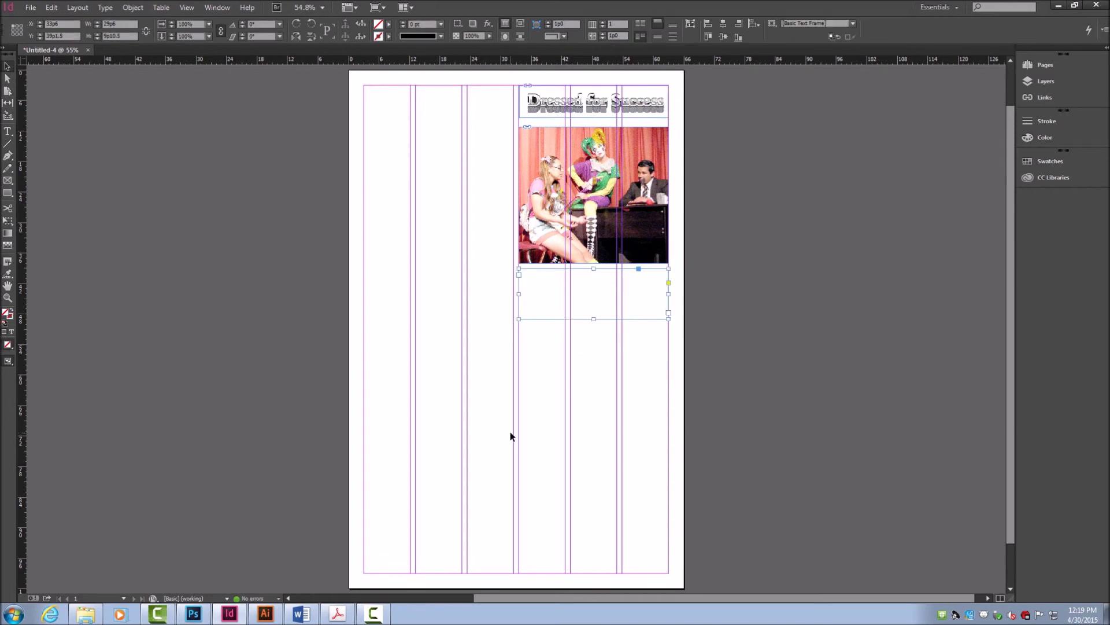
pyautogui.click(301, 618)
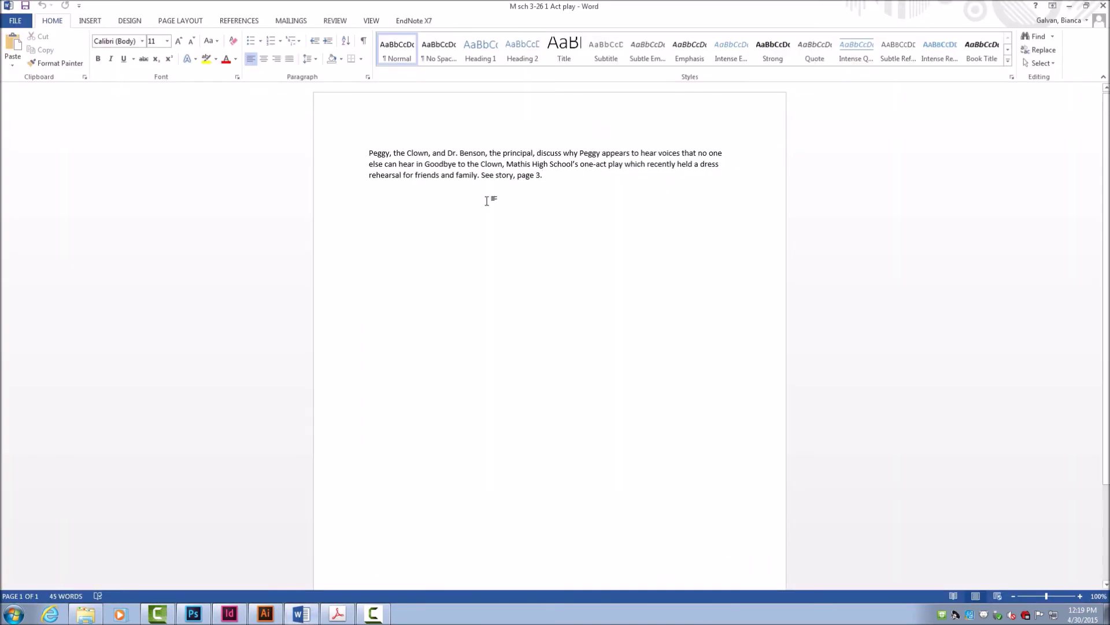
pyautogui.moveTo(546, 177); pyautogui.dragTo(354, 145)
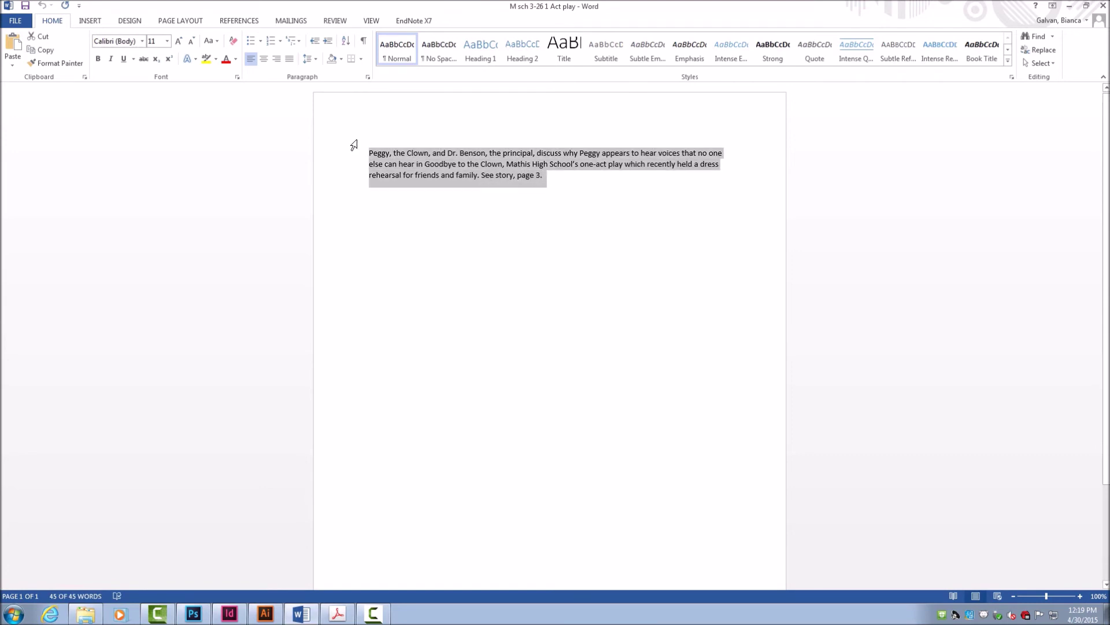
pyautogui.click(1070, 6)
pyautogui.doubleClick(560, 295)
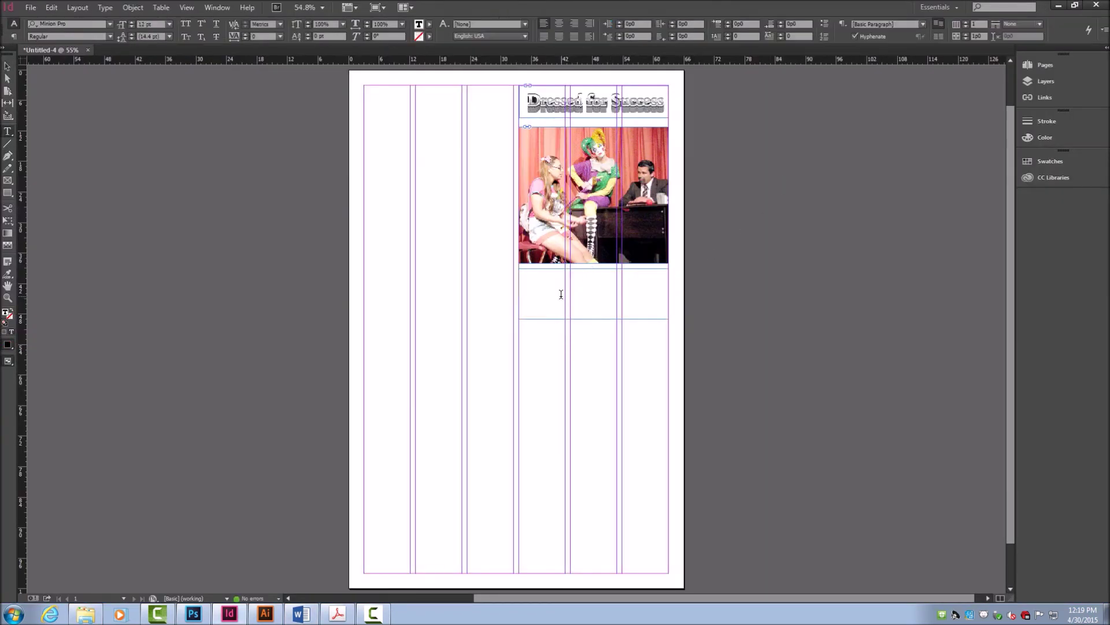
pyautogui.click(51, 7)
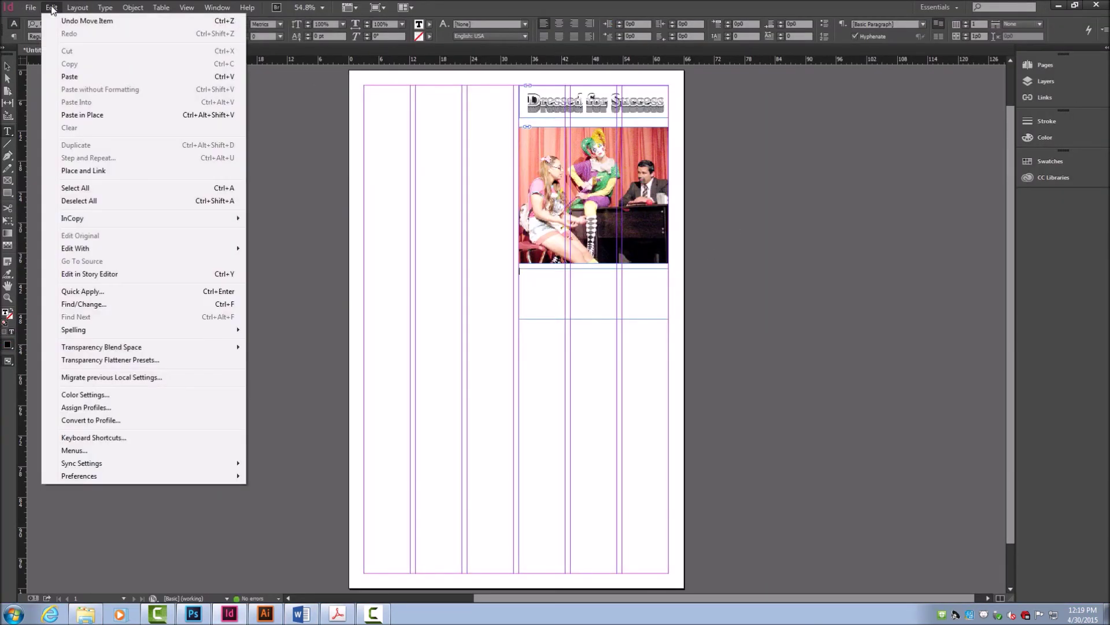
pyautogui.click(70, 78)
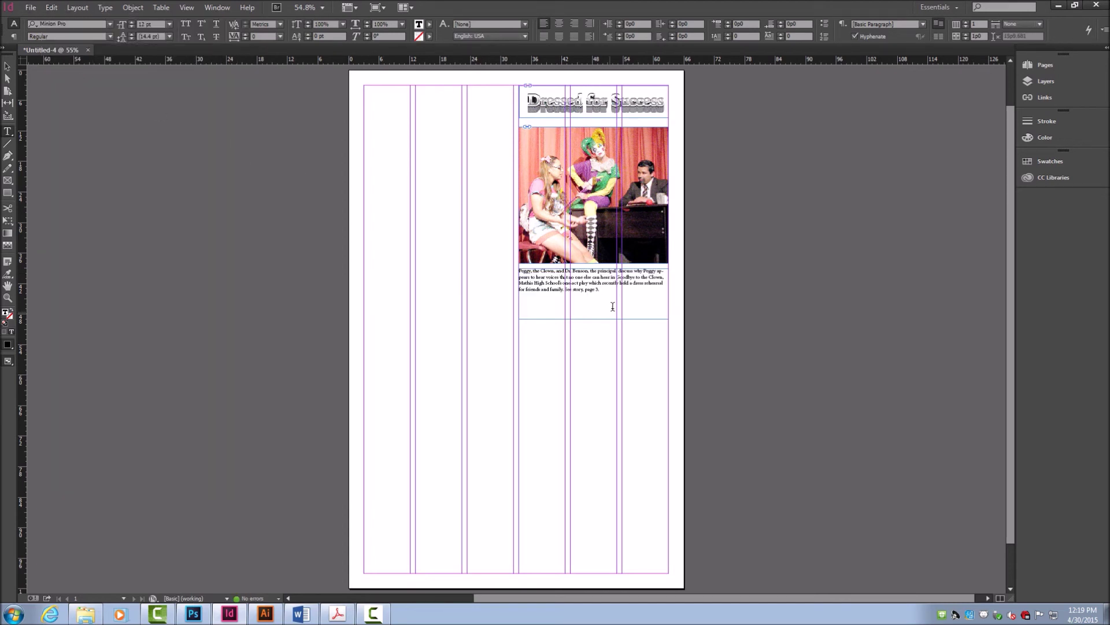
# - Format the entire caption below the photo in 14 pt Kartika
pyautogui.moveTo(607, 293); pyautogui.dragTo(520, 270)
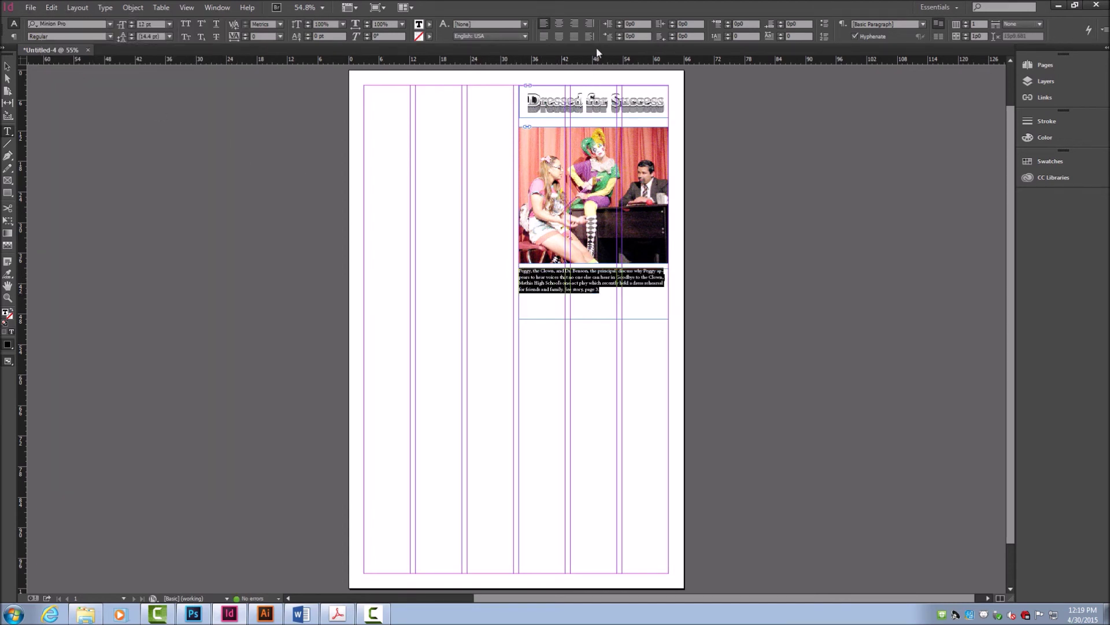
pyautogui.click(171, 25)
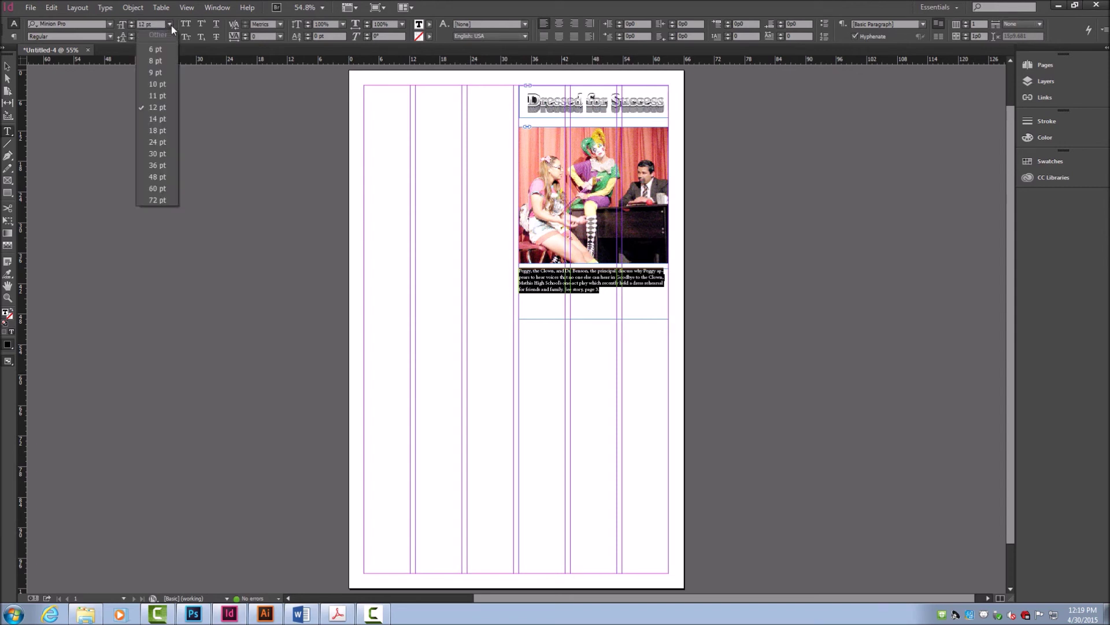
pyautogui.click(155, 119)
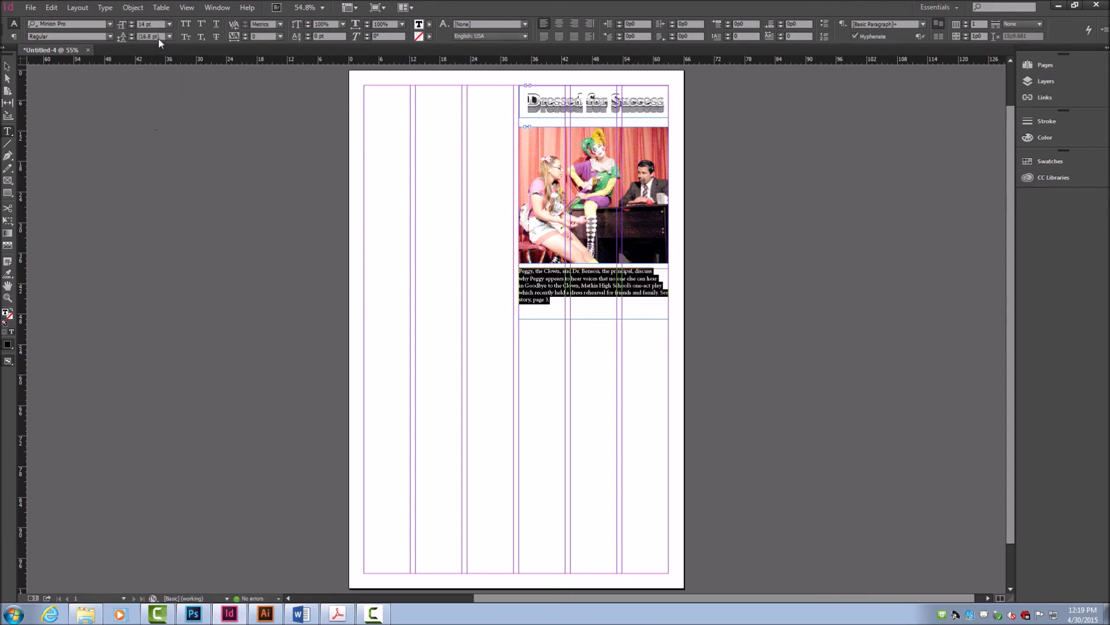
pyautogui.click(110, 25)
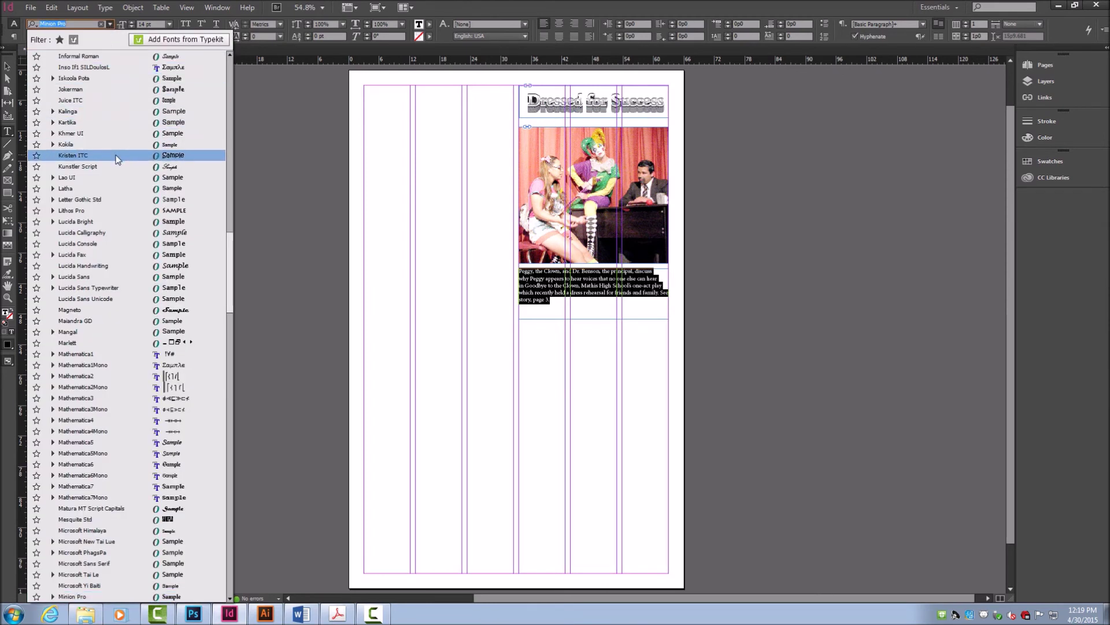
pyautogui.click(116, 132)
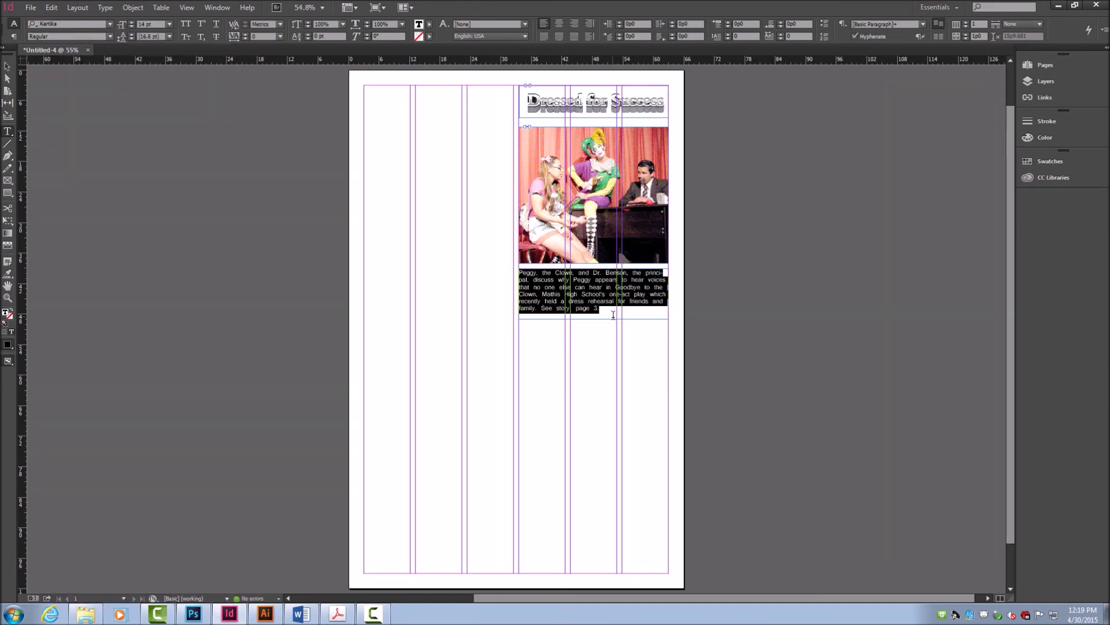
pyautogui.click(607, 354)
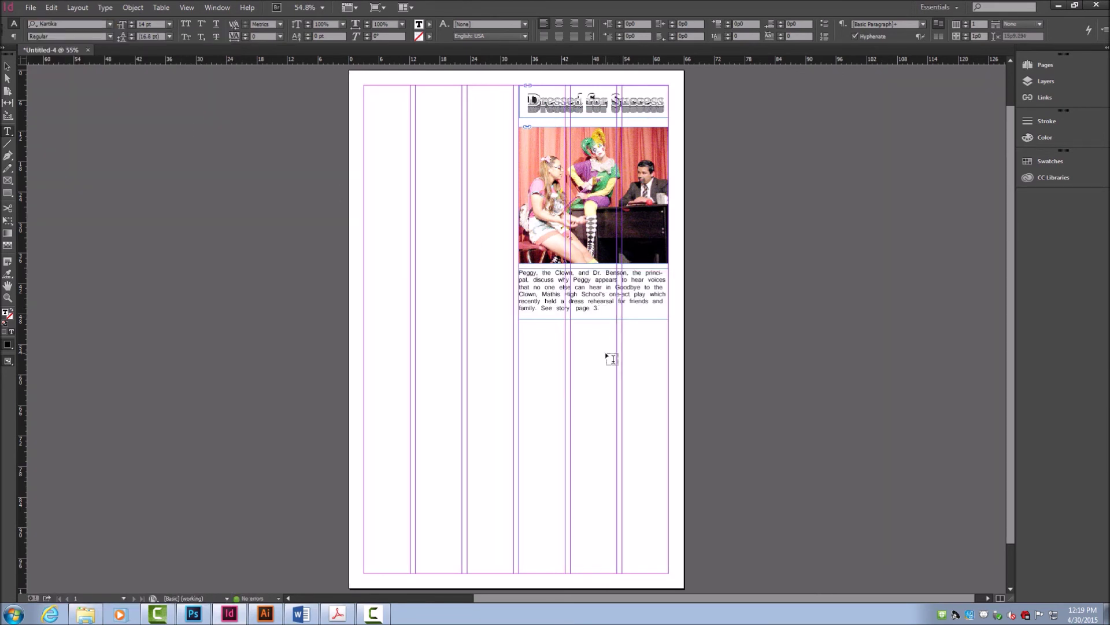
# - Preview the page layout without guides and frame edges, then return to the normal view
pyautogui.click(7, 65)
pyautogui.hotkey('ctrl', 'z')
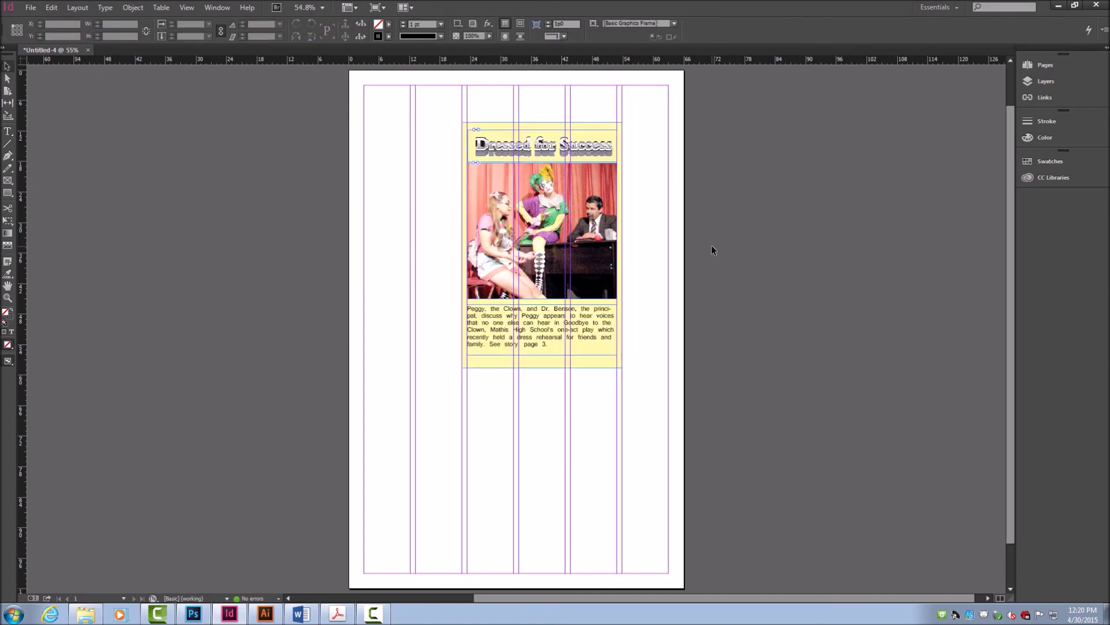
pyautogui.press('w')
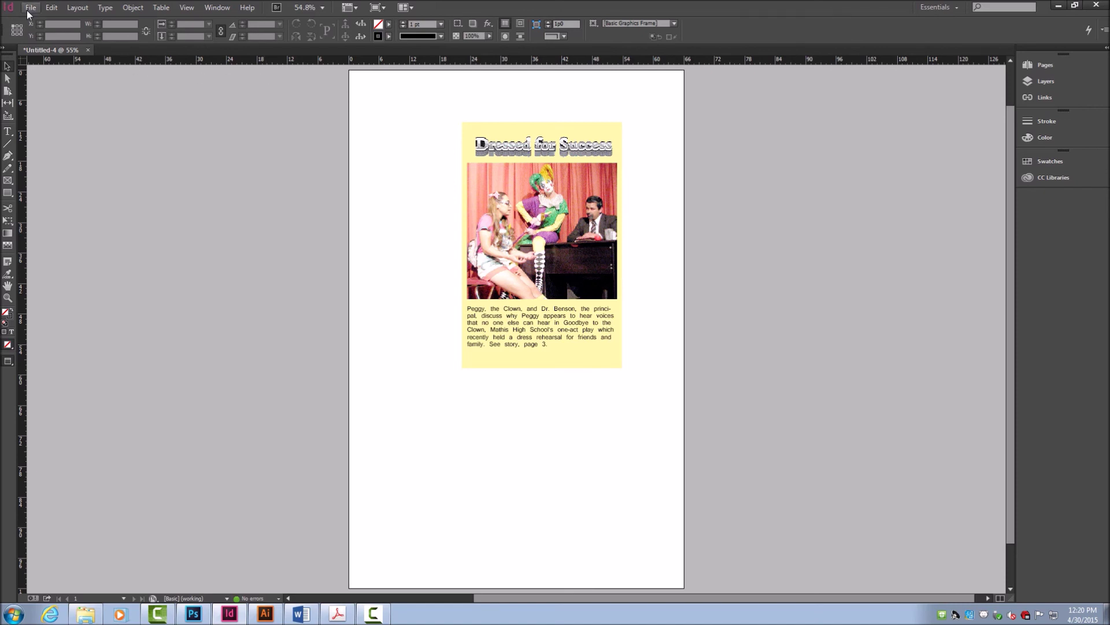
pyautogui.press('w')
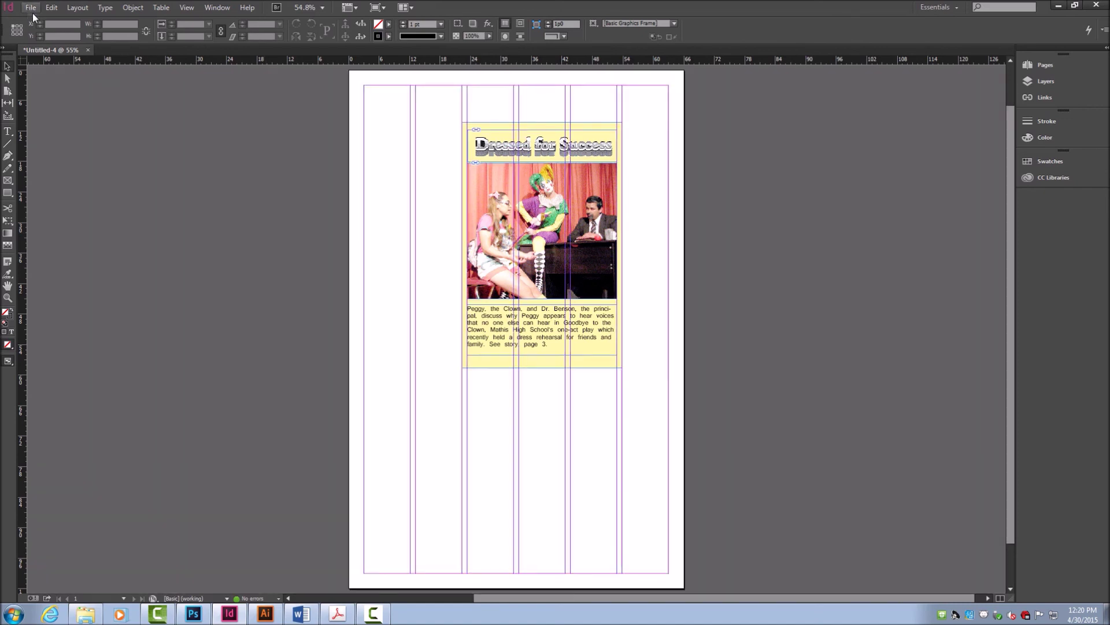
# - Minimize InDesign and switch to Acrobat to view the newspaper front page MA032615A01.pdf
pyautogui.click(1063, 8)
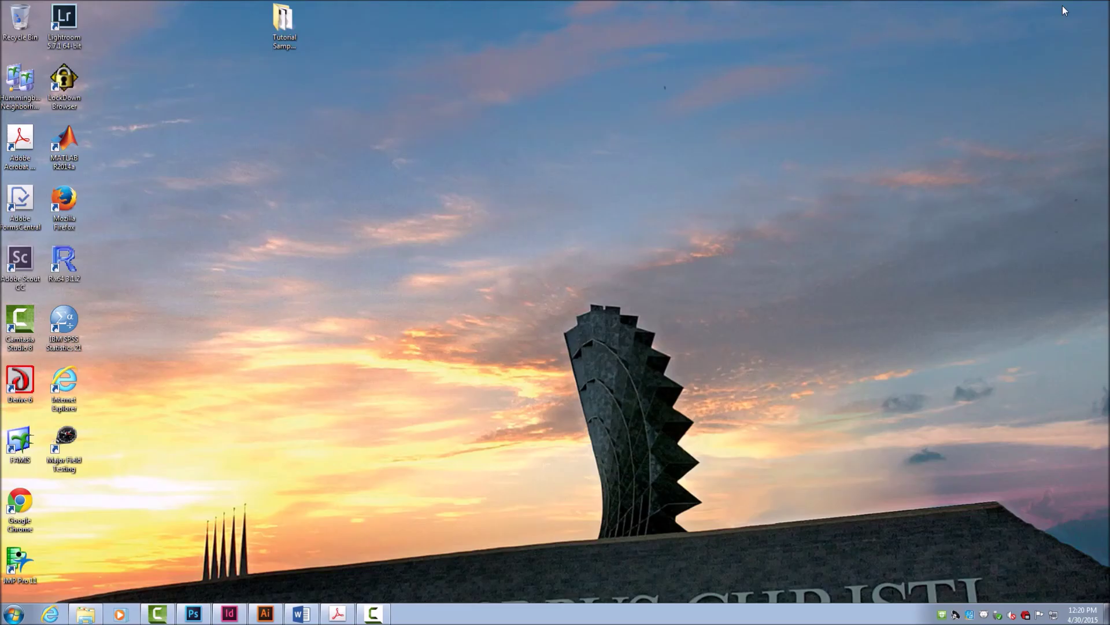
pyautogui.click(340, 615)
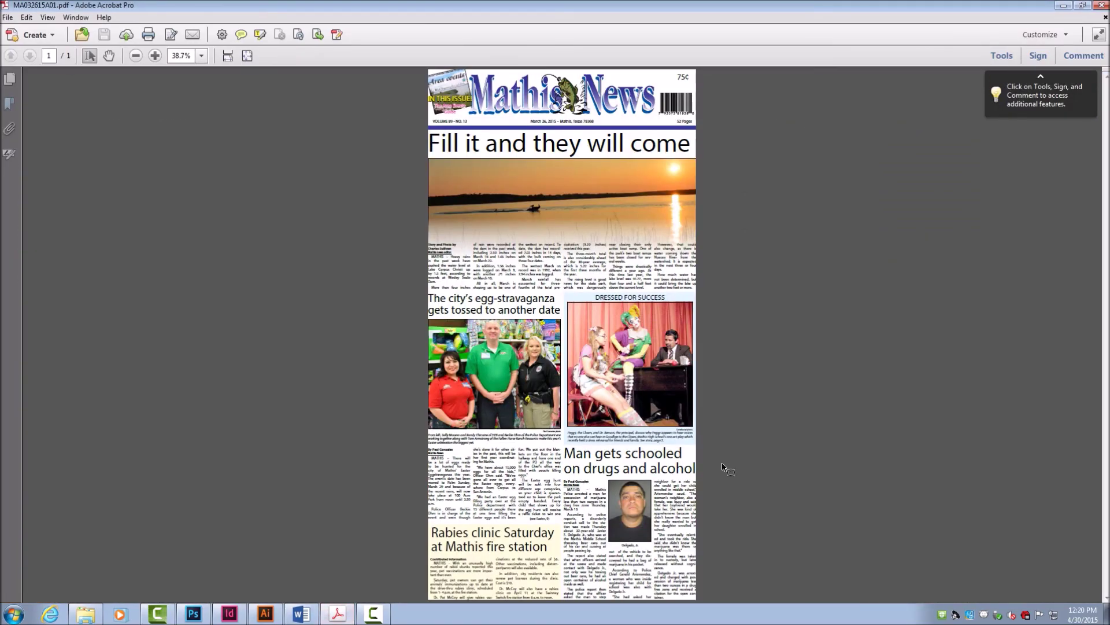